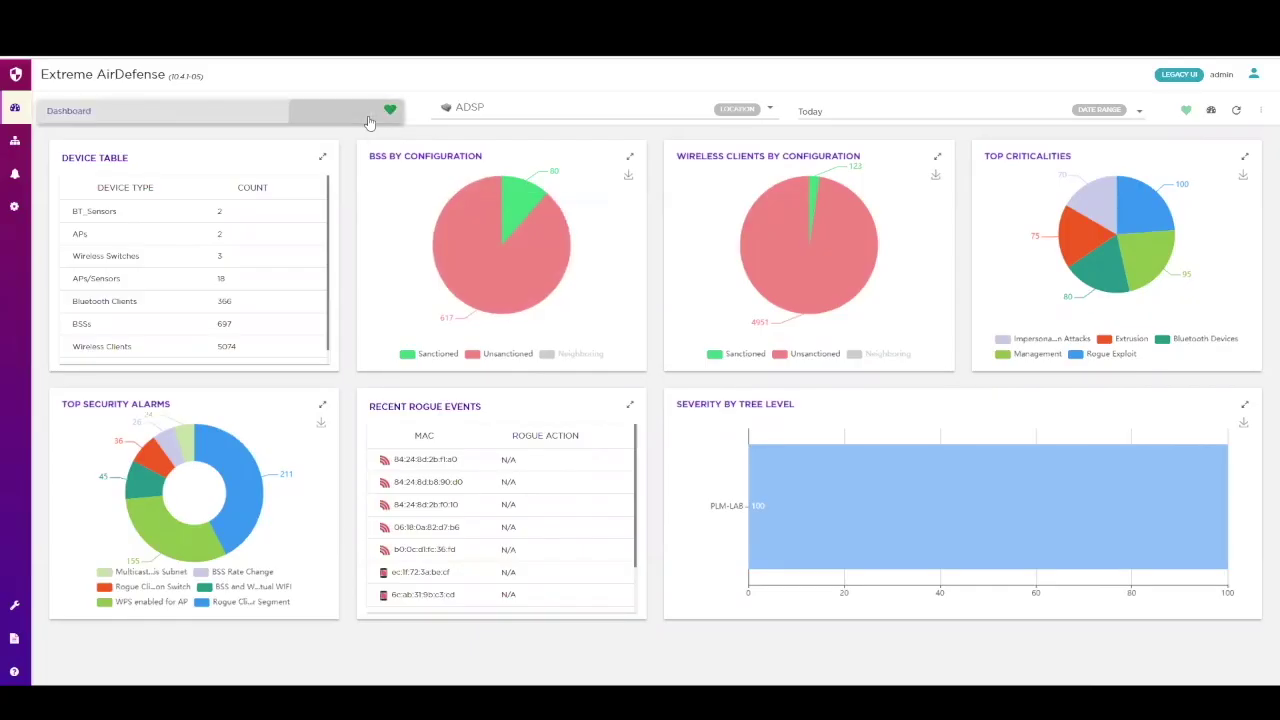
Create a new dashboard with Top Criticalities, Top Security Alarms, BT Security Threat by Category and Top BT Security Alarms widgets
{"action": "left_click", "coordinate": [1212, 112]}
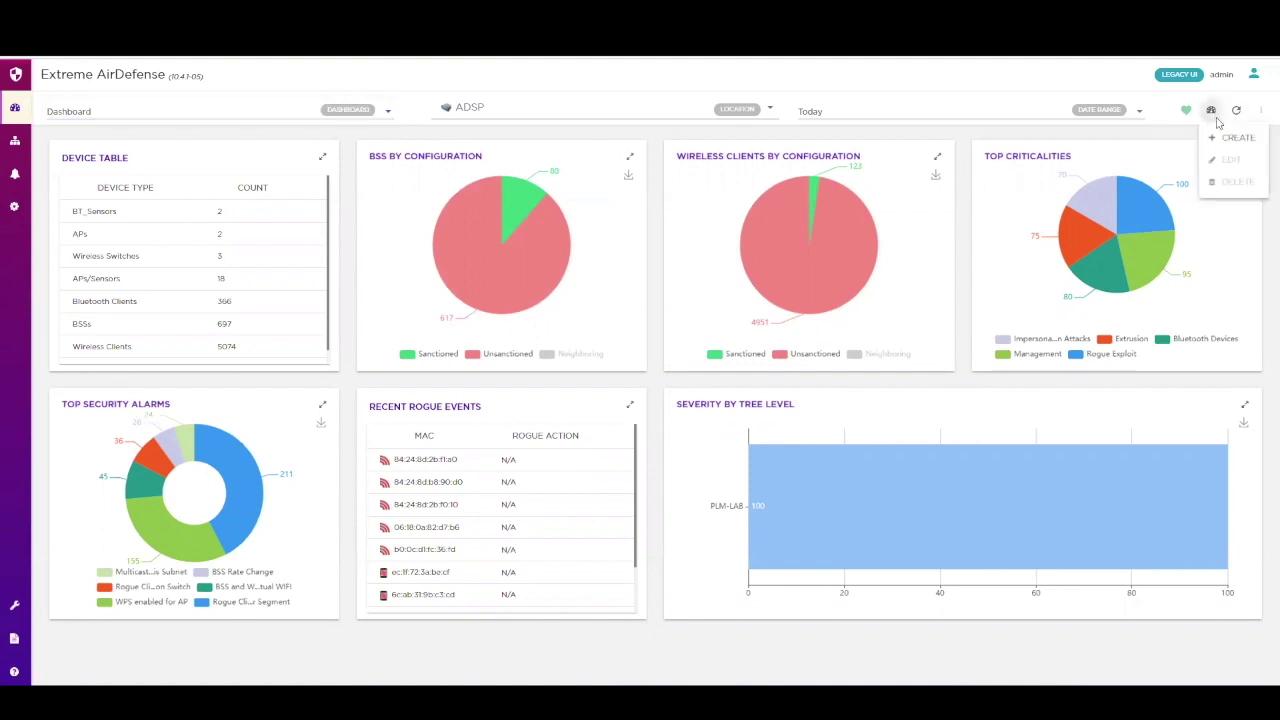
{"action": "left_click", "coordinate": [1222, 142]}
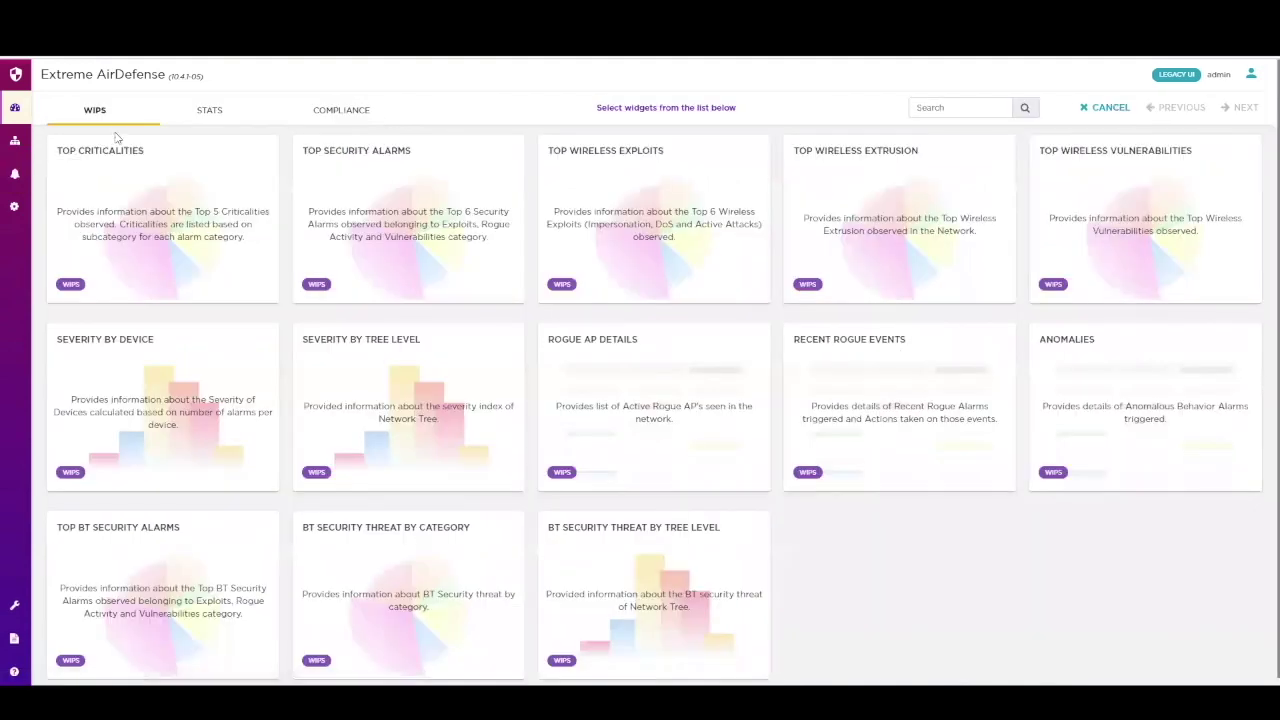
{"action": "left_click", "coordinate": [74, 288]}
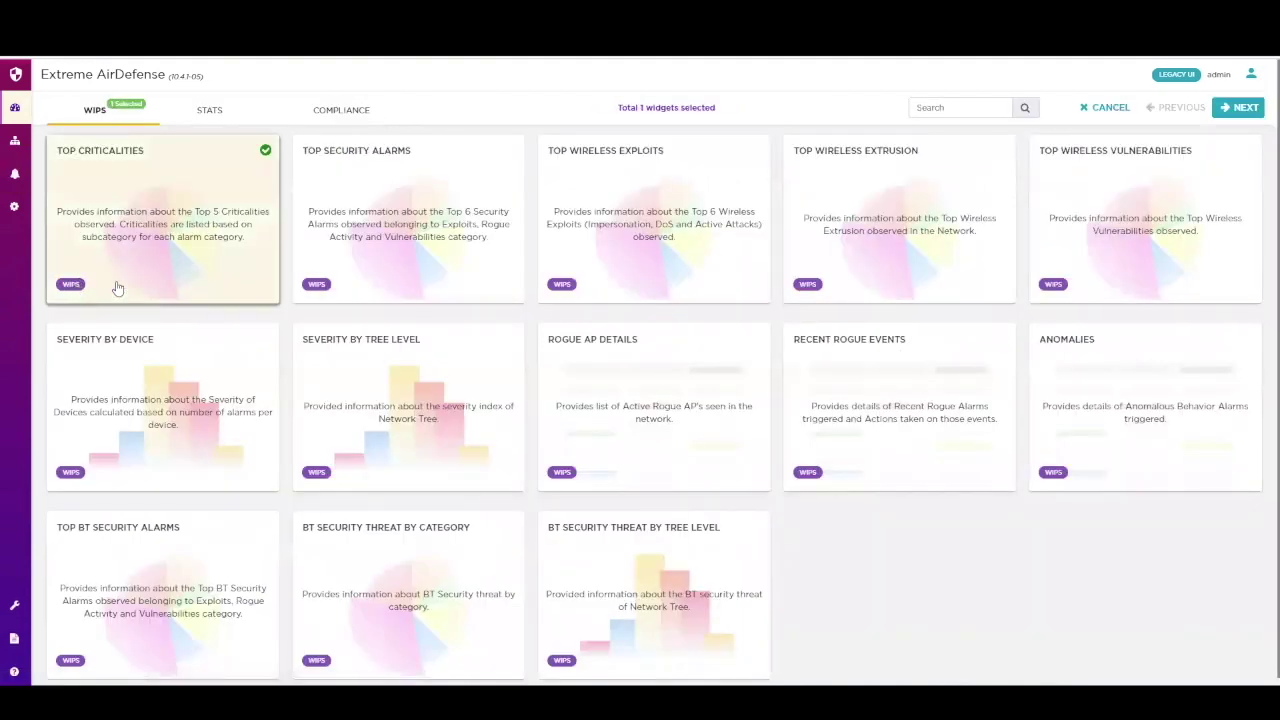
{"action": "left_click", "coordinate": [318, 285]}
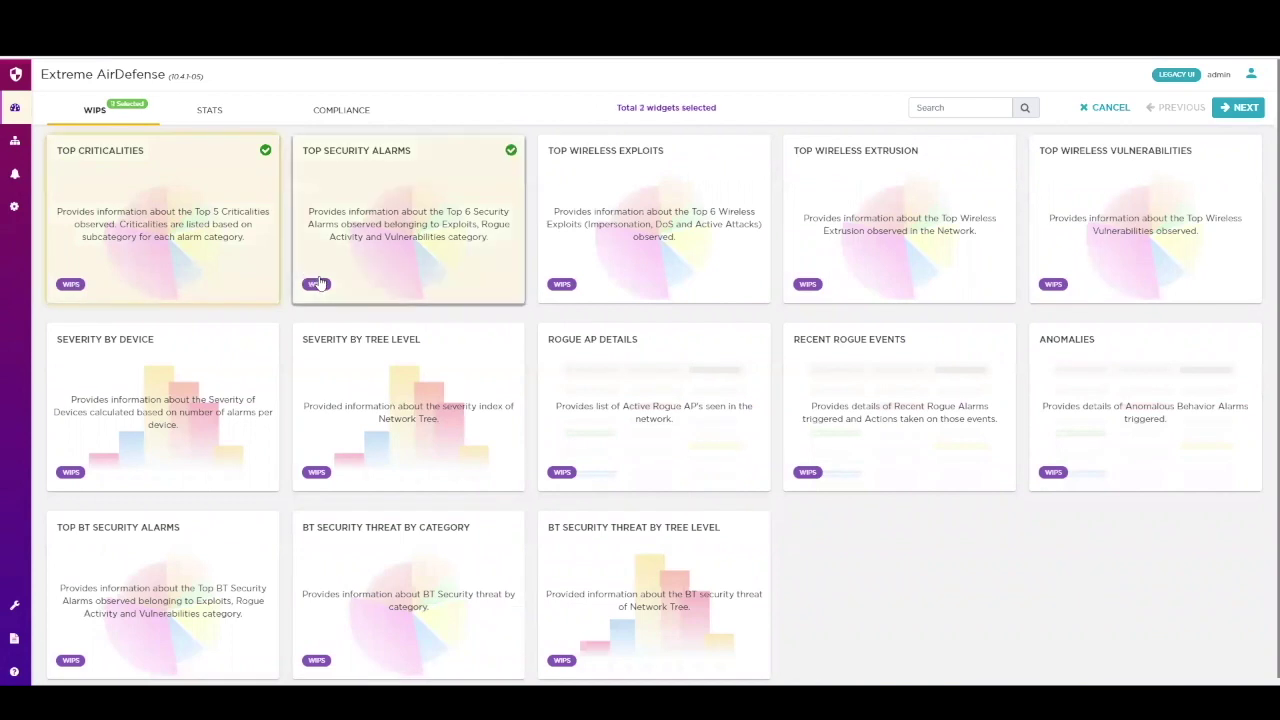
{"action": "left_click", "coordinate": [326, 663]}
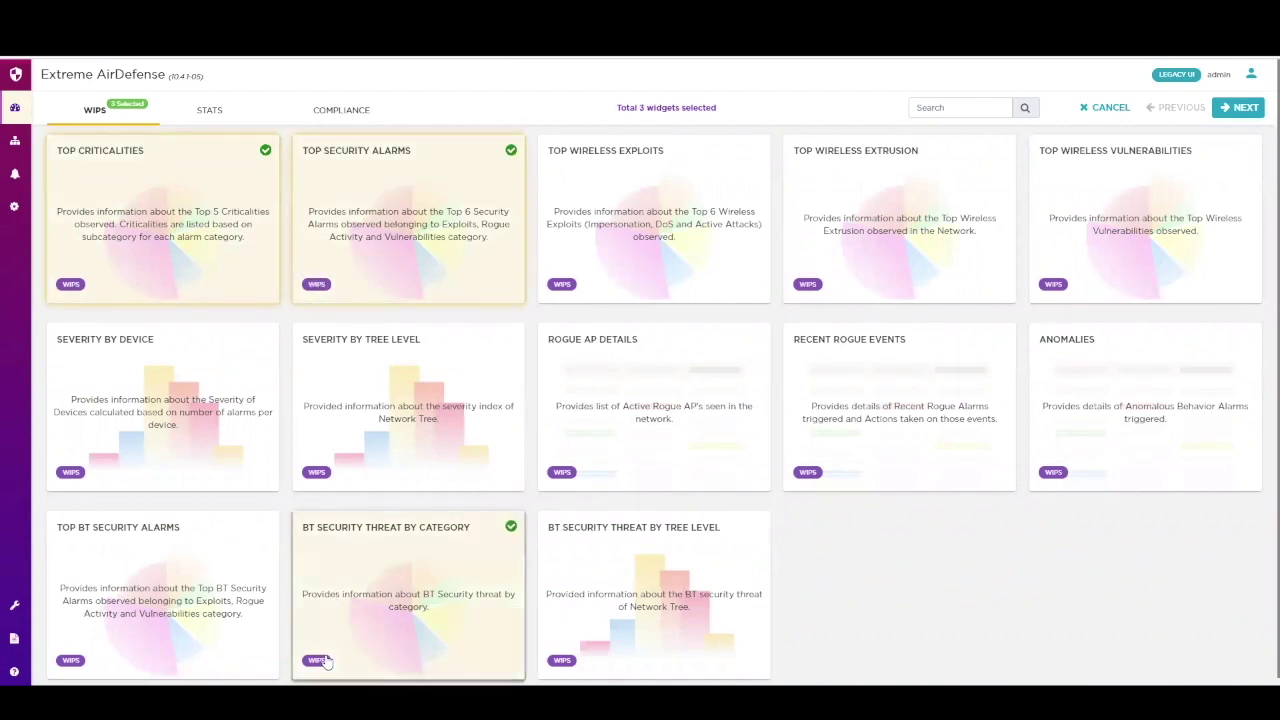
{"action": "left_click", "coordinate": [70, 660]}
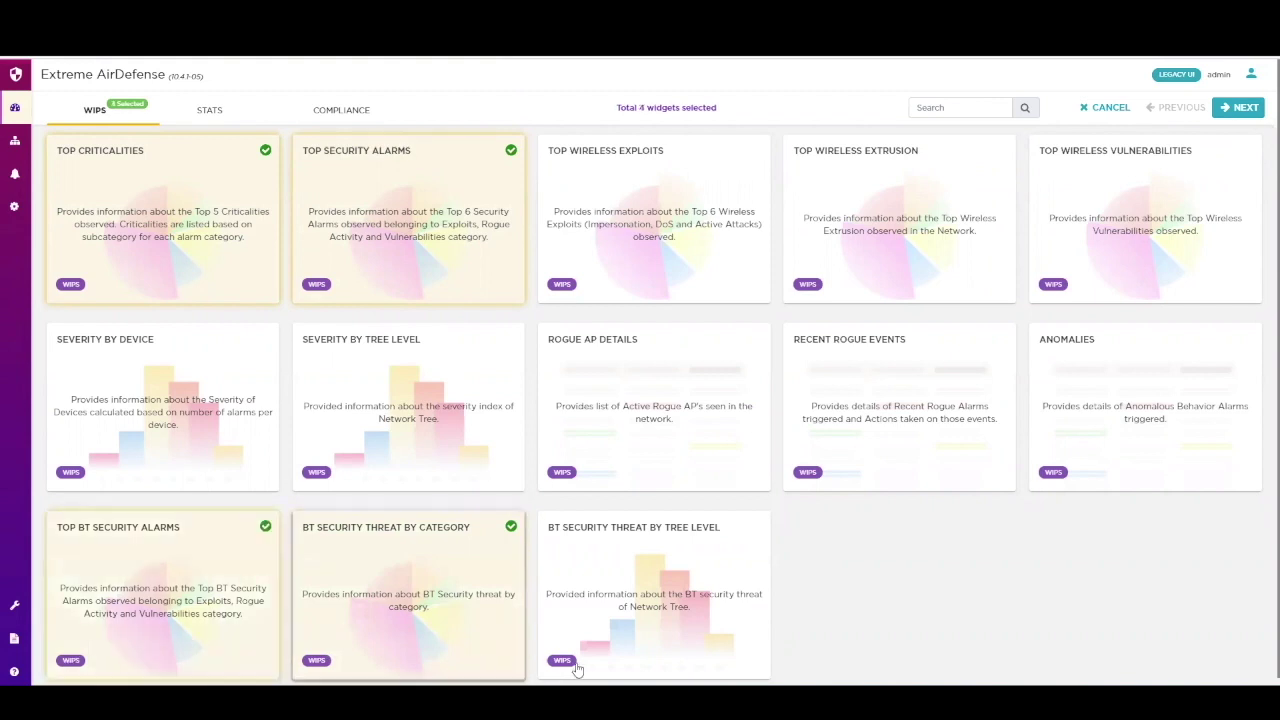
{"action": "left_click", "coordinate": [1246, 107]}
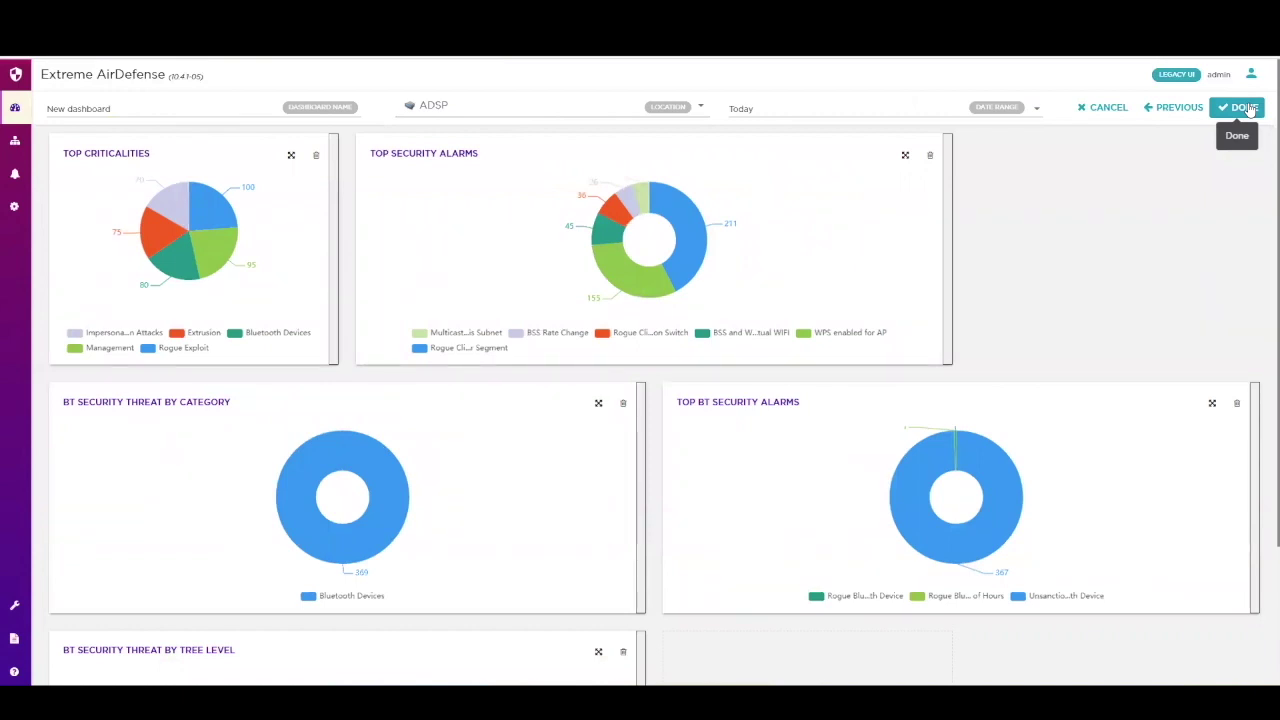
Rename the dashboard to 'Demo Dashboard', save it, and switch to it
{"action": "left_click", "coordinate": [316, 107]}
{"action": "triple_click", "coordinate": [108, 107]}
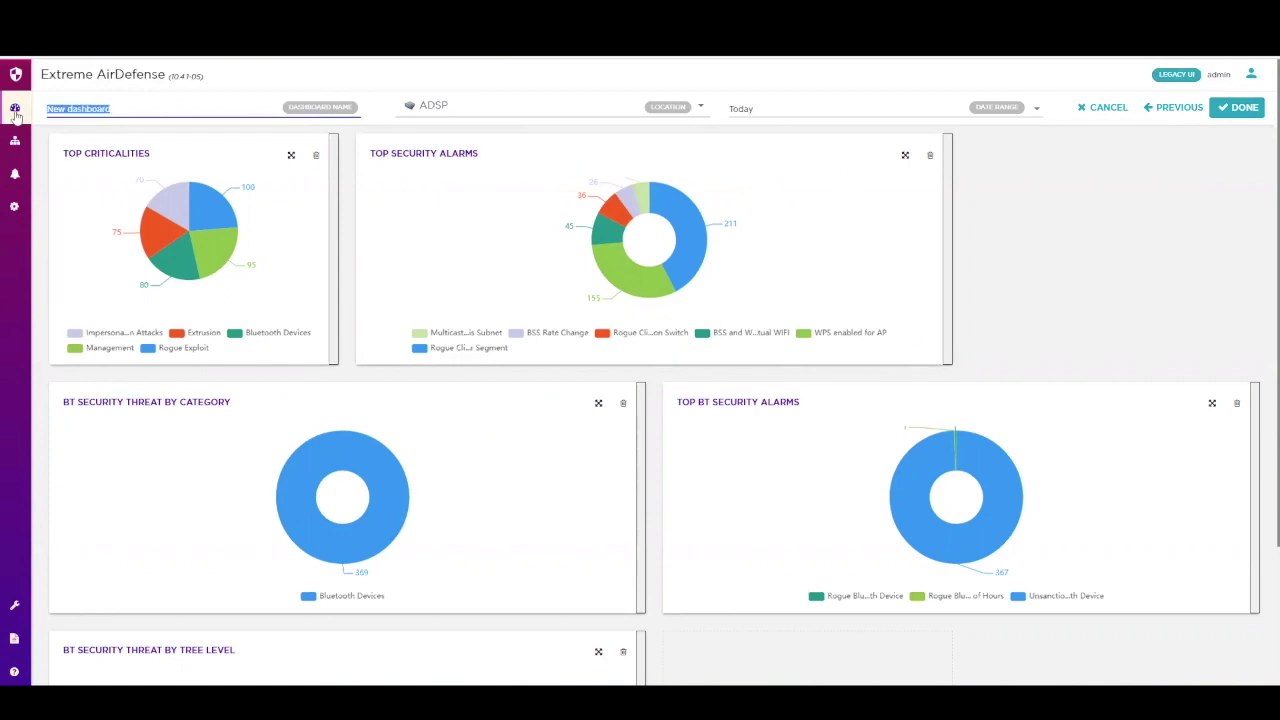
{"action": "type", "text": "Demo"}
{"action": "left_click", "coordinate": [1217, 110]}
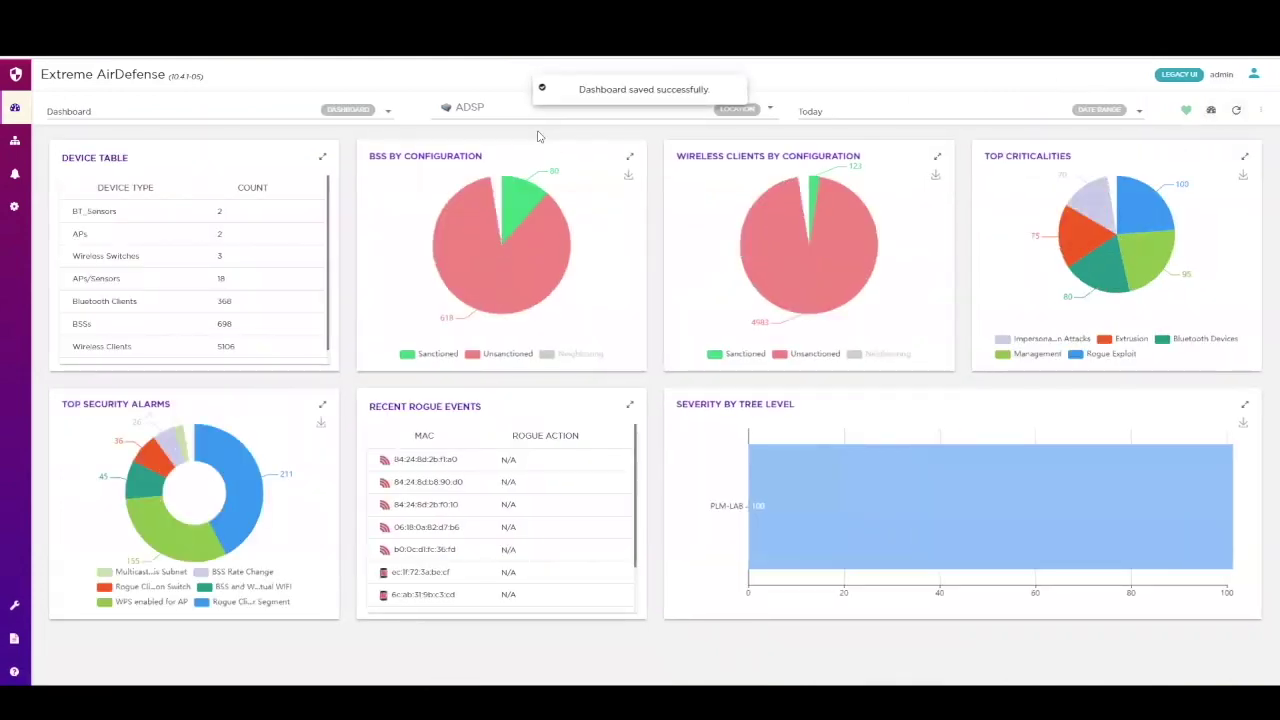
{"action": "left_click", "coordinate": [391, 112]}
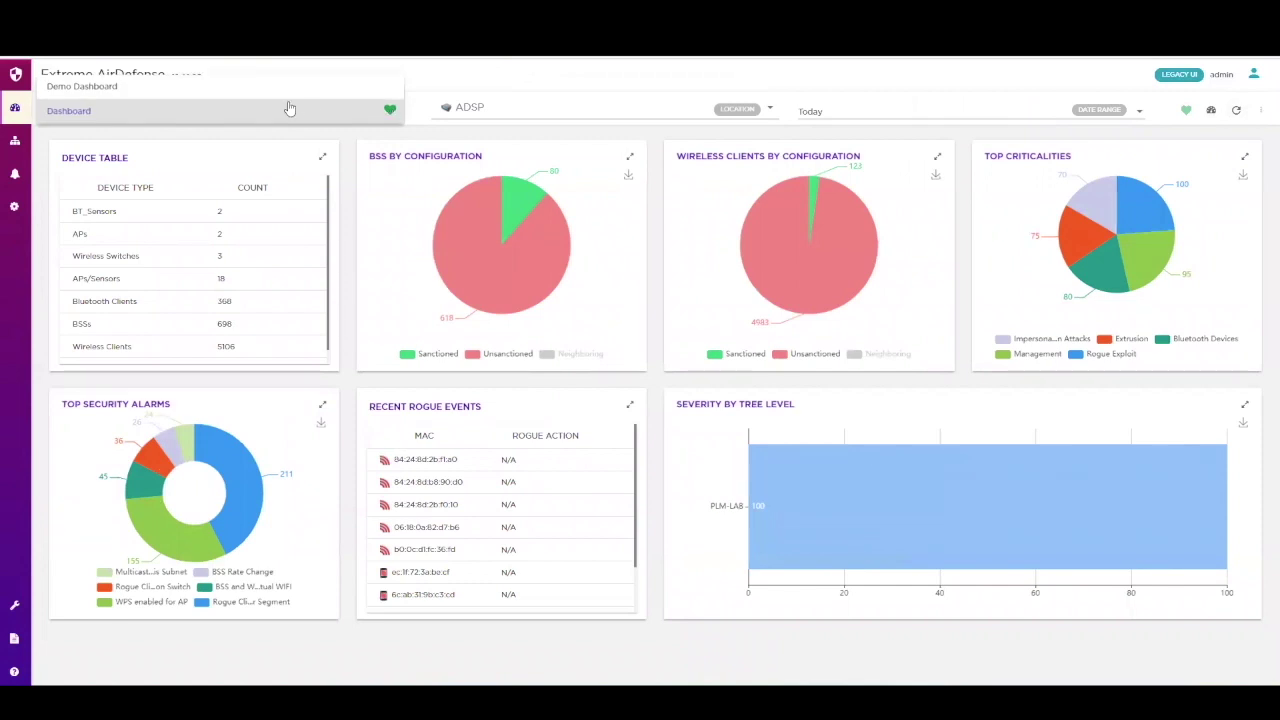
{"action": "left_click", "coordinate": [241, 92]}
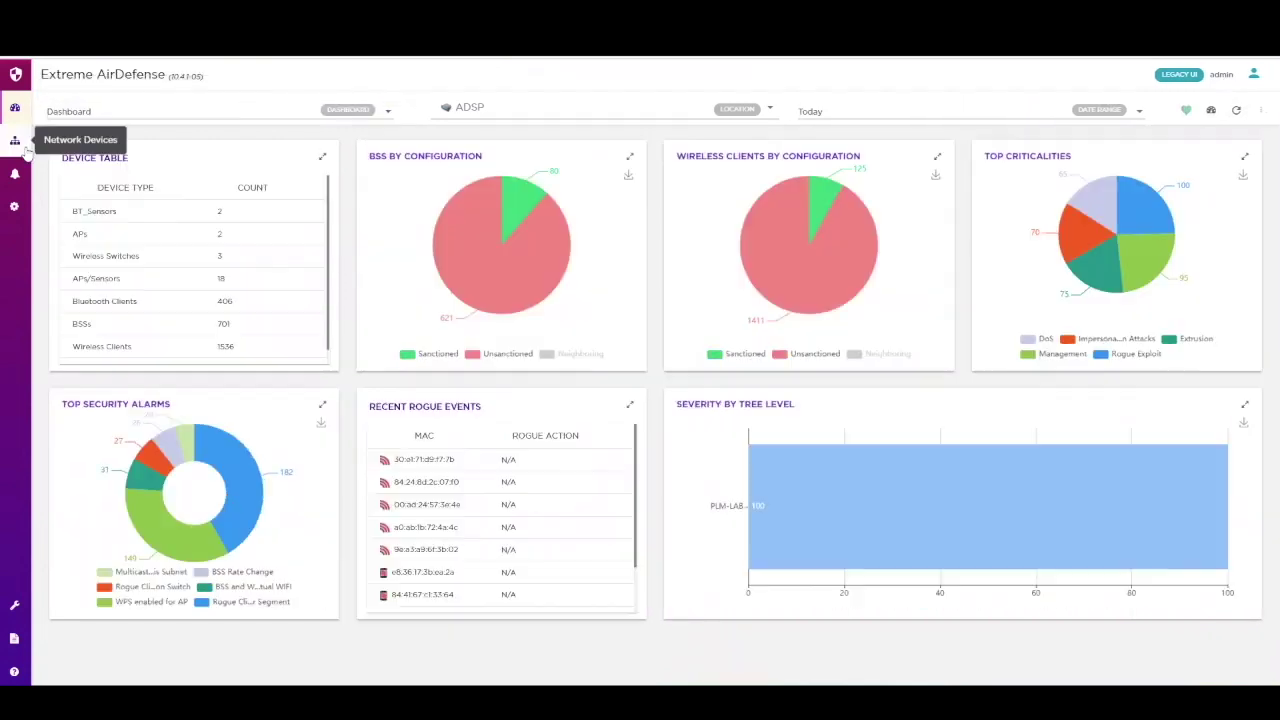
Open the PLM-LAB site's network snapshot and list its wireless clients
{"action": "left_click", "coordinate": [16, 141]}
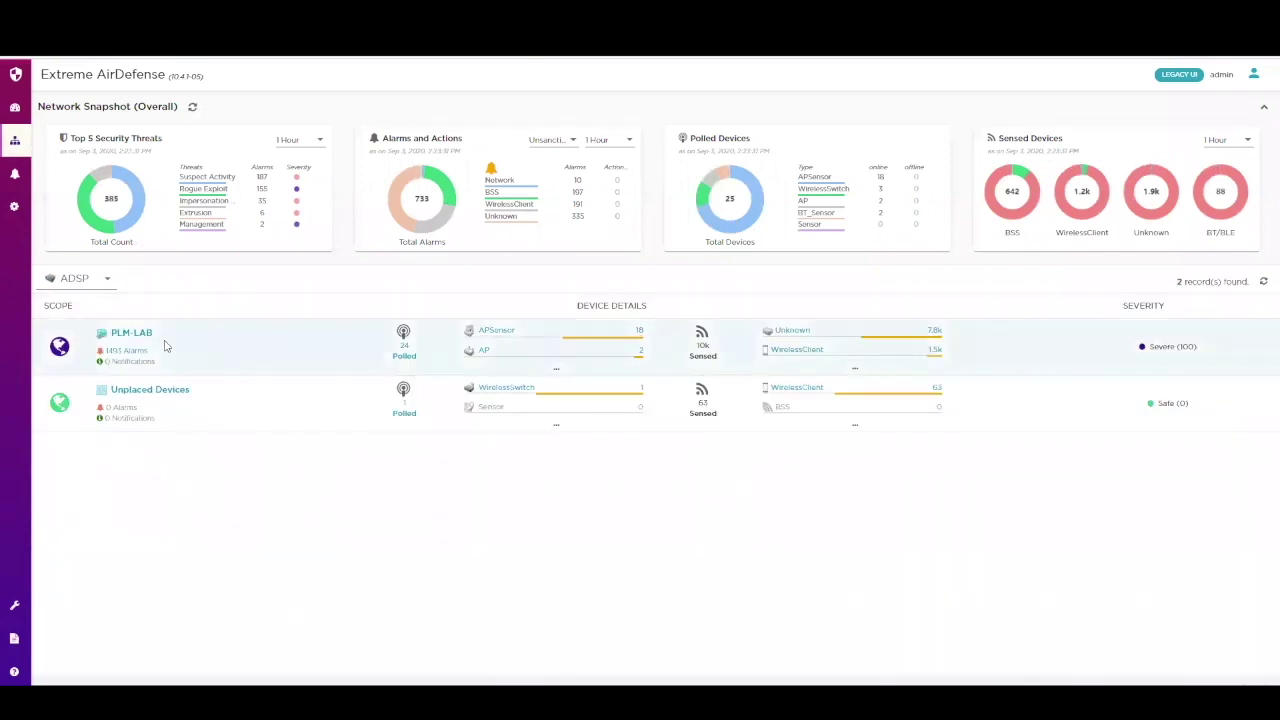
{"action": "left_click", "coordinate": [131, 333]}
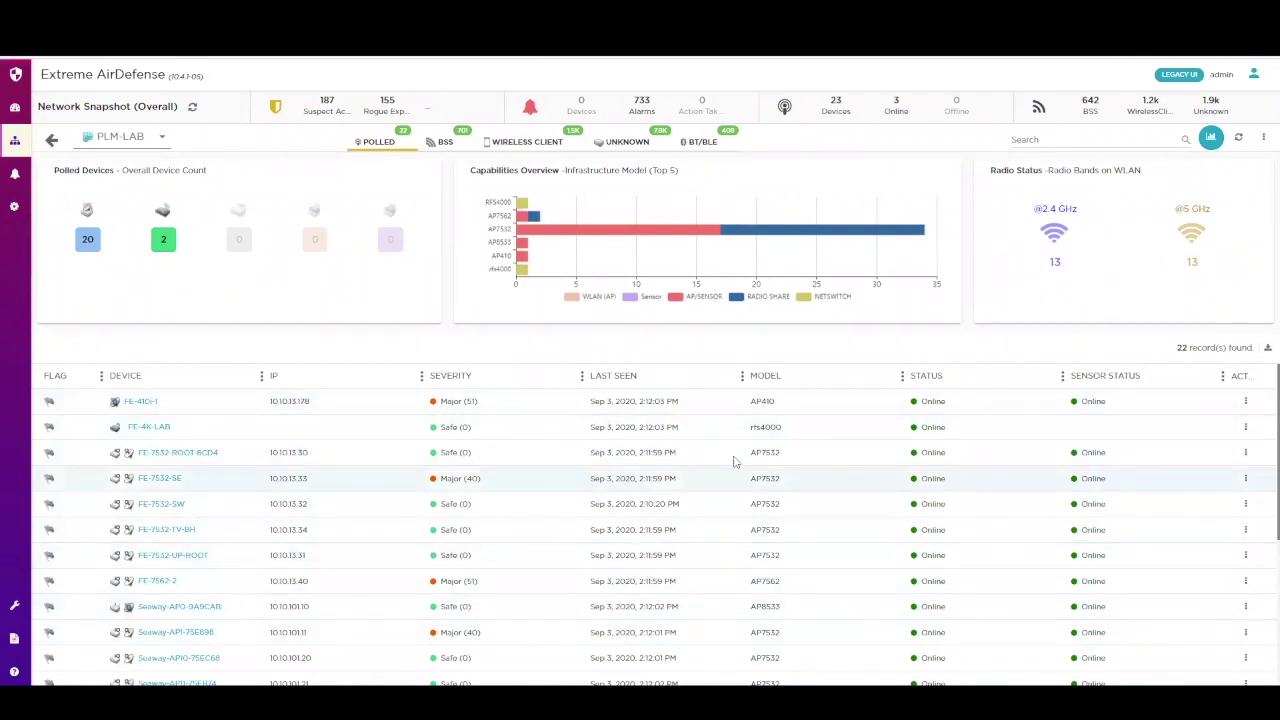
{"action": "left_click", "coordinate": [528, 141]}
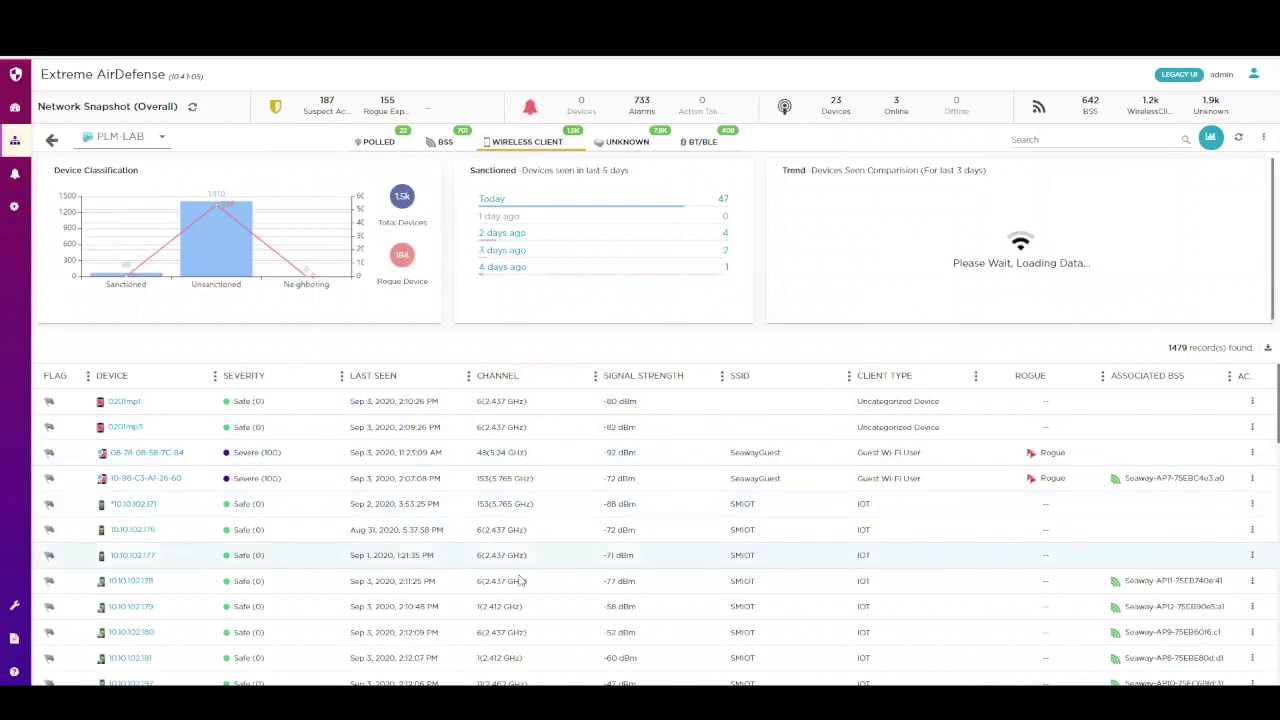
{"action": "scroll", "coordinate": [538, 595], "scroll_direction": "down", "scroll_amount": 3}
{"action": "scroll", "coordinate": [538, 595], "scroll_direction": "up", "scroll_amount": 3}
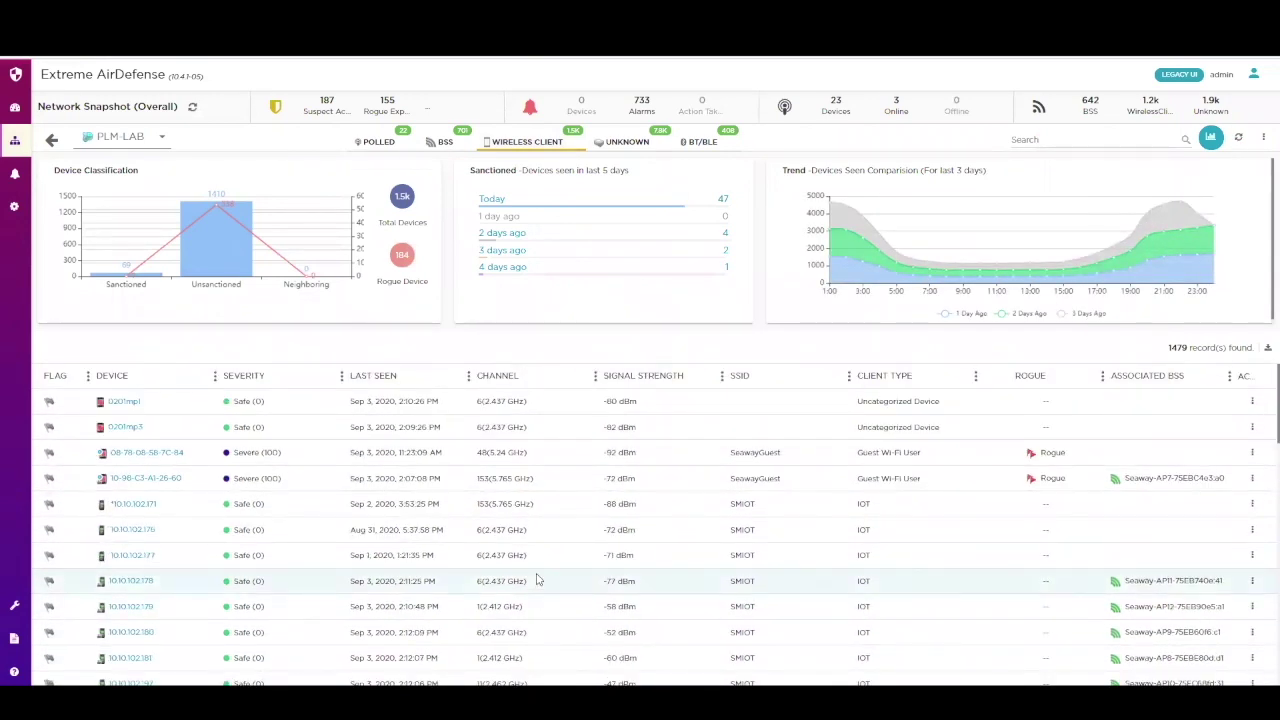
Show PLM-LAB's 408 BT/BLE devices and scroll through the table
{"action": "left_click", "coordinate": [698, 140]}
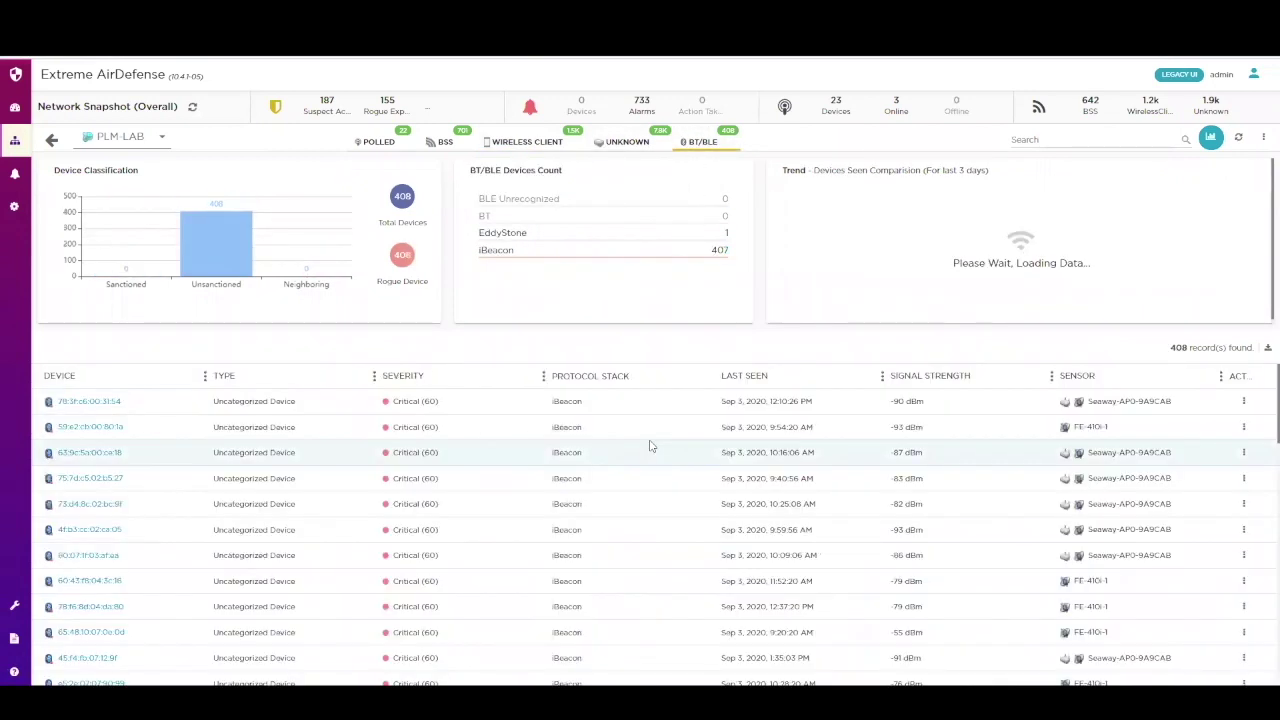
{"action": "scroll", "coordinate": [649, 446], "scroll_direction": "down", "scroll_amount": 5}
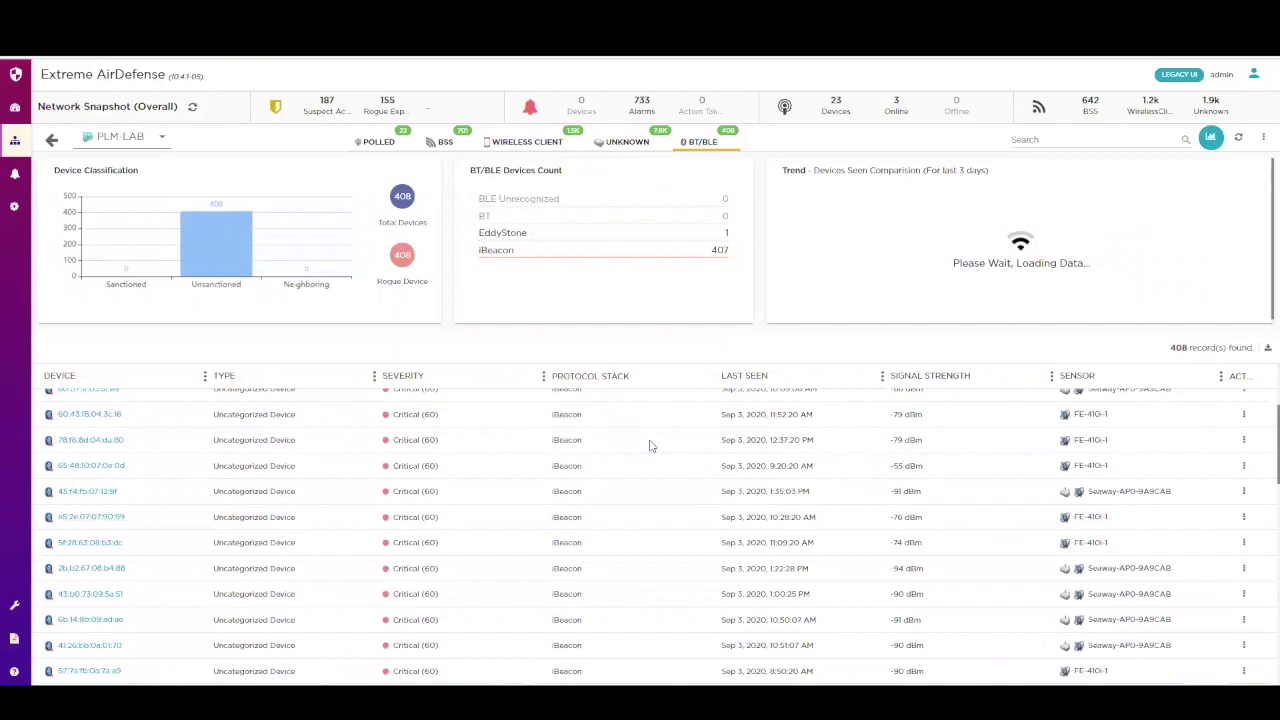
{"action": "scroll", "coordinate": [649, 446], "scroll_direction": "down", "scroll_amount": 3}
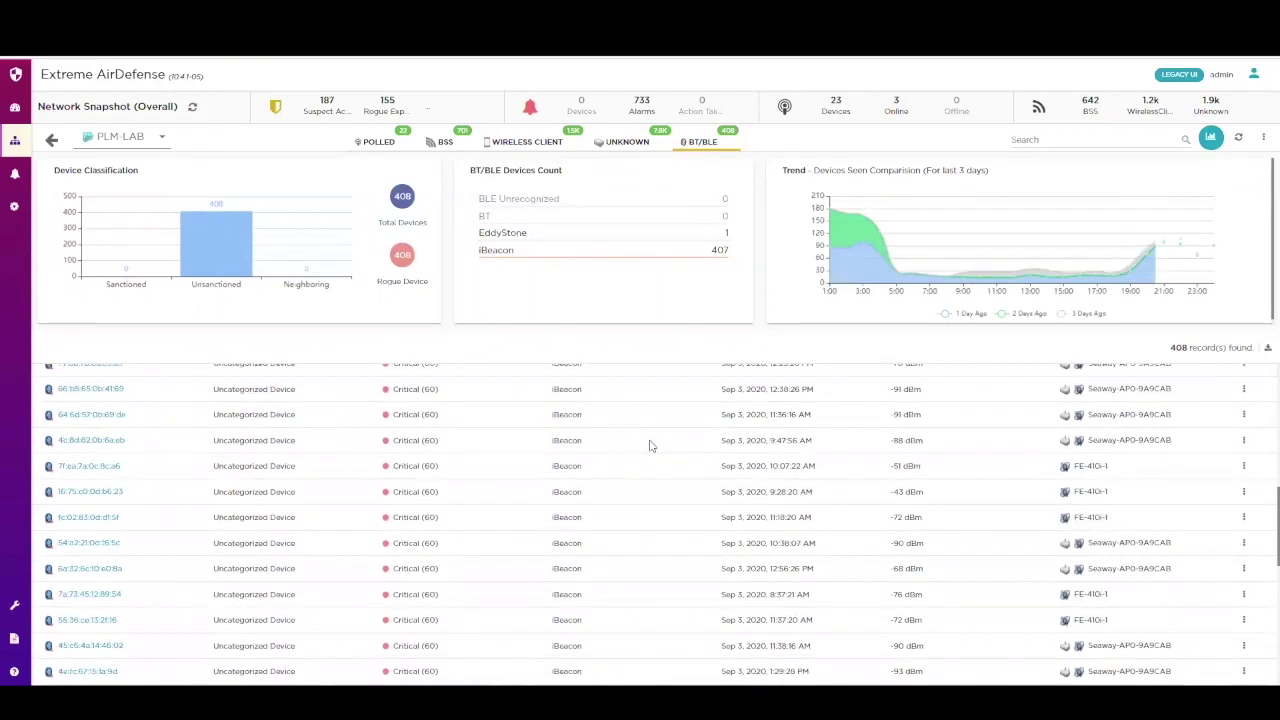
{"action": "scroll", "coordinate": [649, 446], "scroll_direction": "up", "scroll_amount": 10}
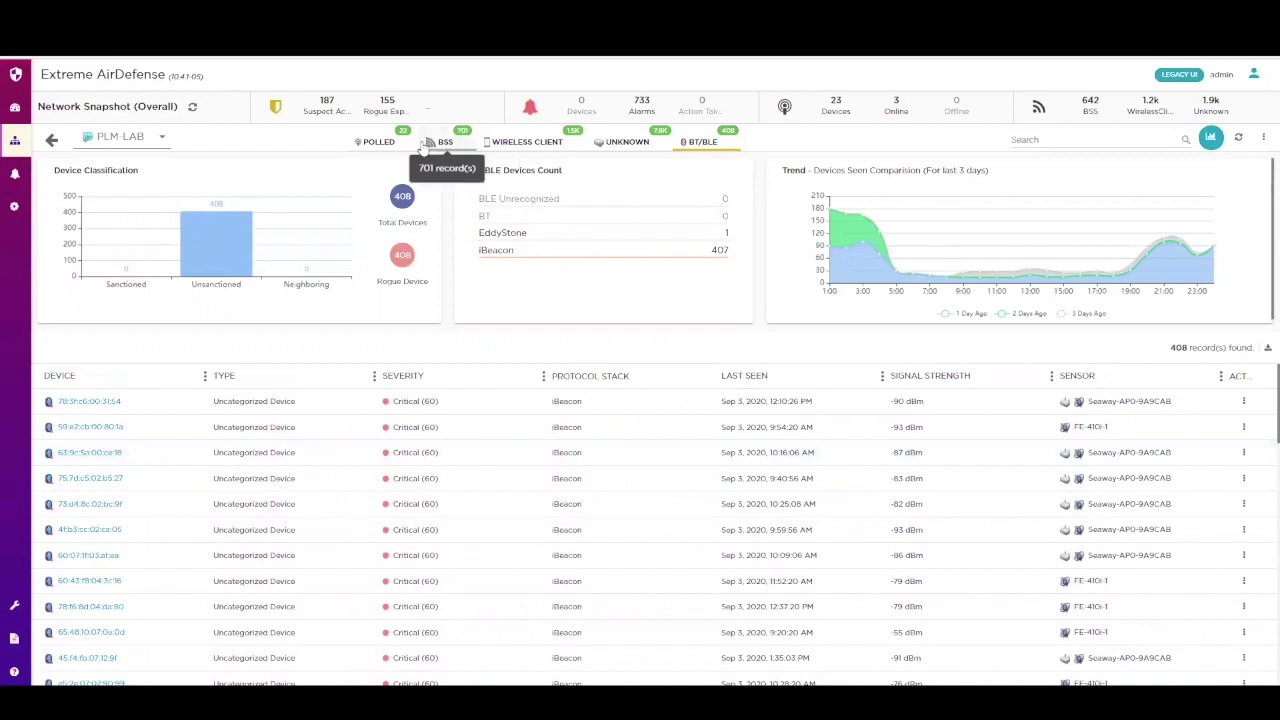
Switch the polled-devices scope to the FortErie site and open the FE-410i-1 device's actions
{"action": "left_click", "coordinate": [394, 142]}
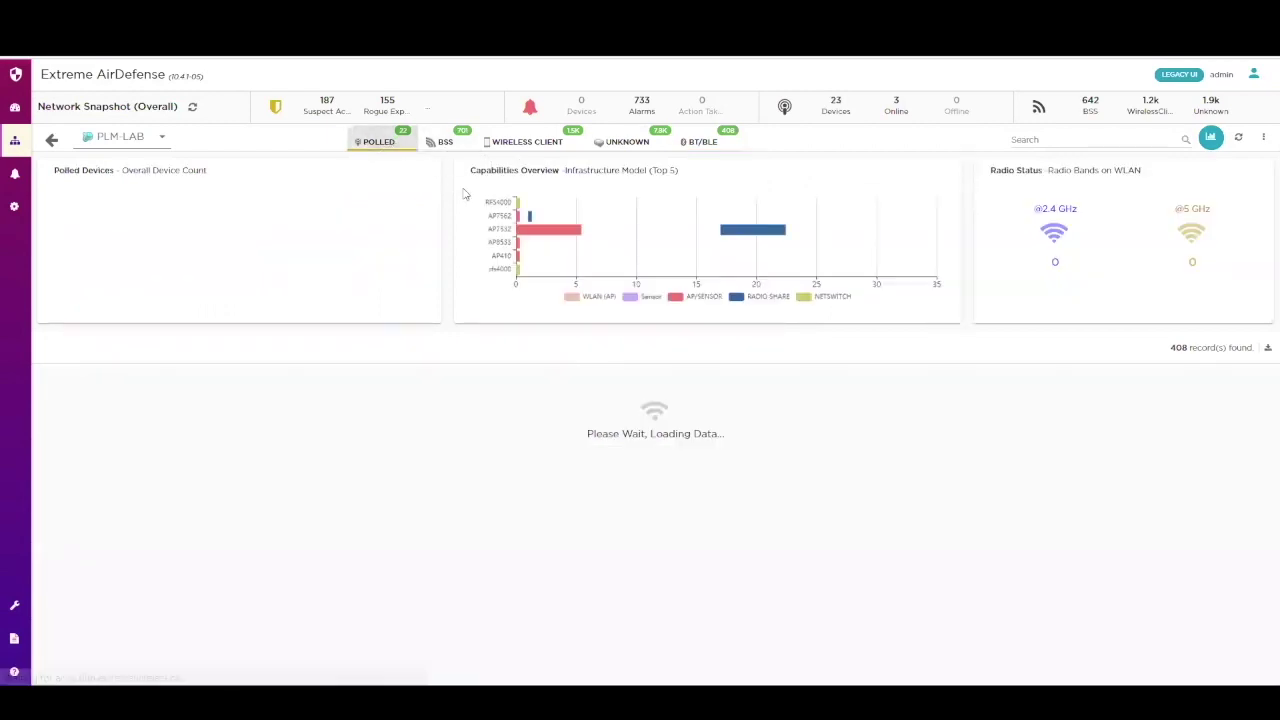
{"action": "left_click", "coordinate": [167, 137]}
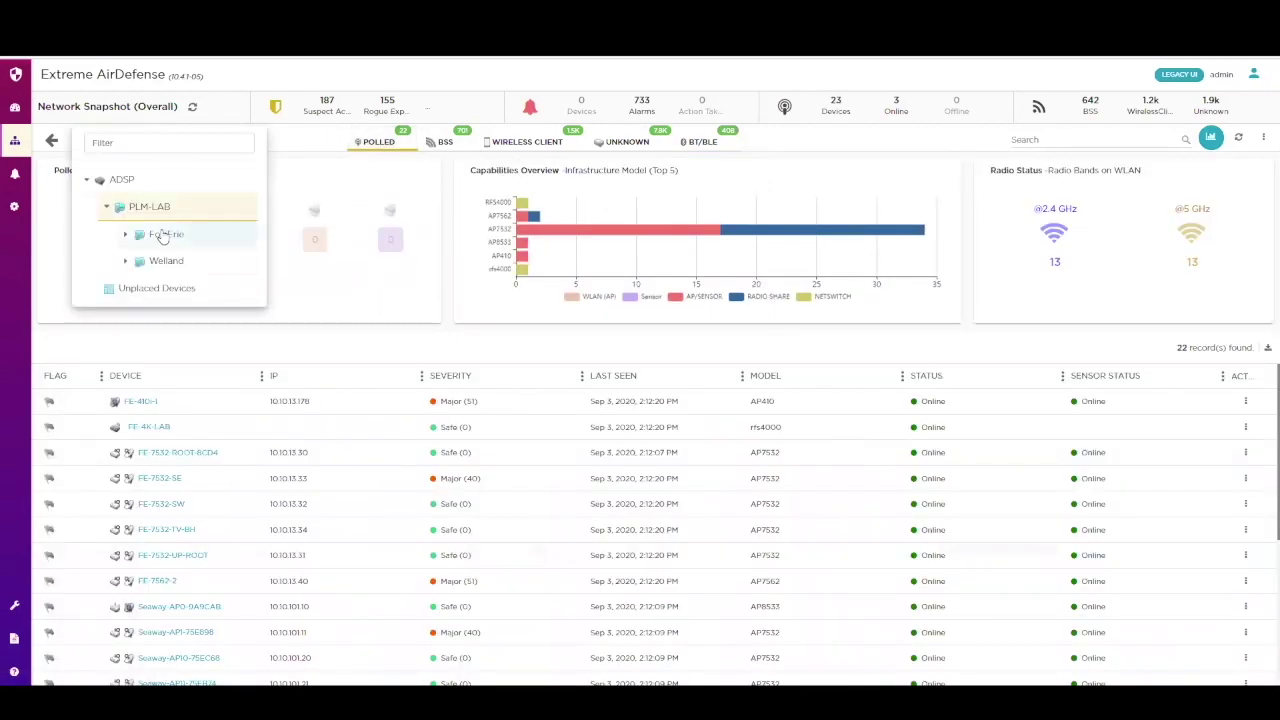
{"action": "left_click", "coordinate": [165, 234]}
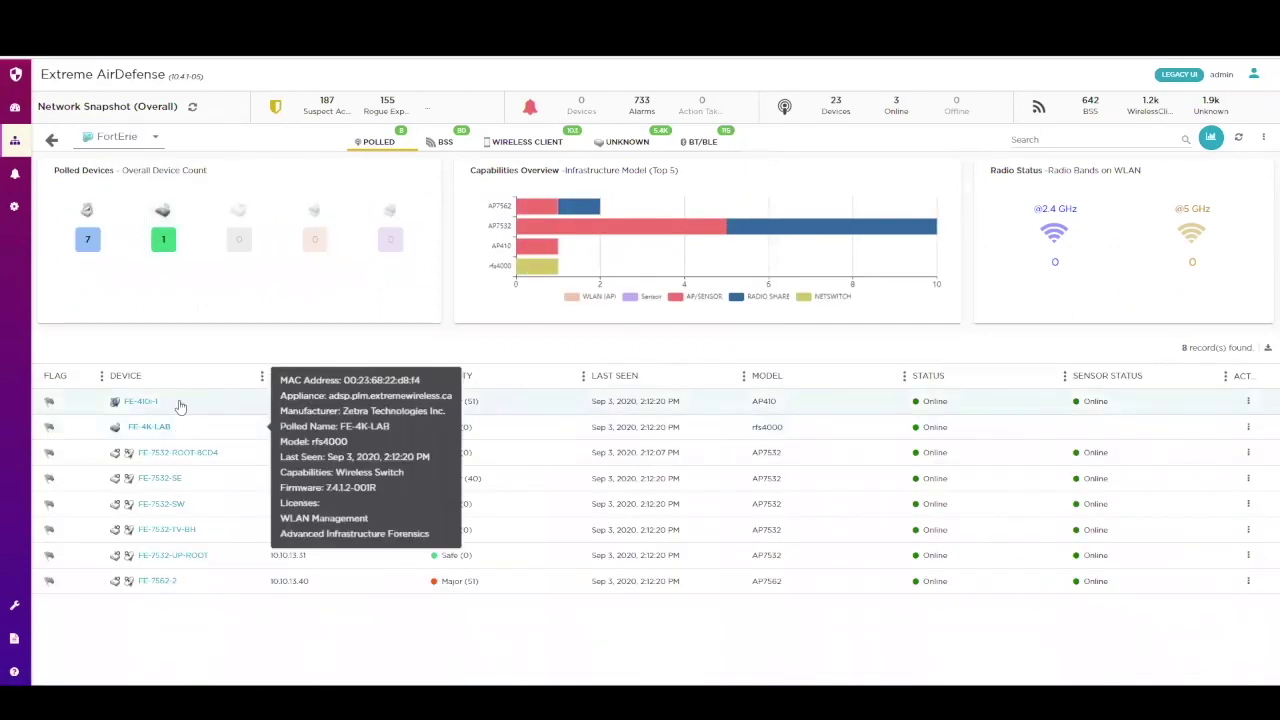
{"action": "left_click", "coordinate": [1247, 401]}
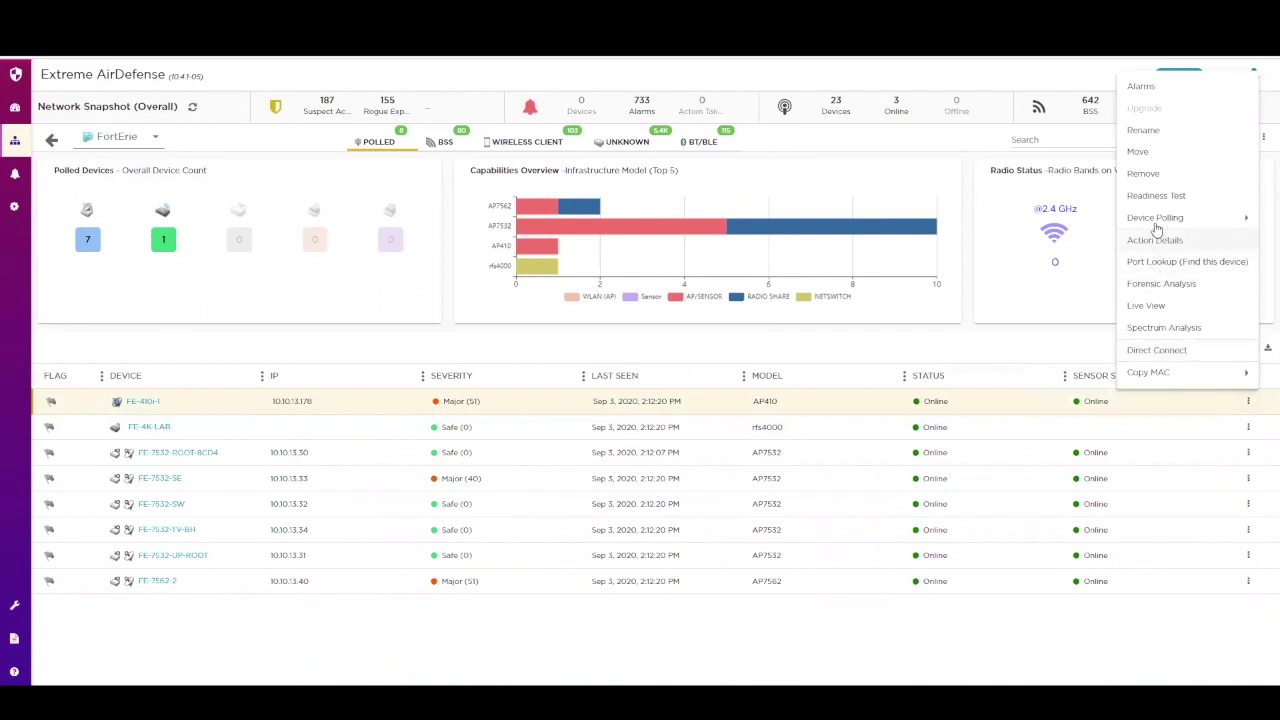
Search FortErie's wireless clients by the owner's name and open the iPhone XR client's actions
{"action": "mouse_move", "coordinate": [1150, 372]}
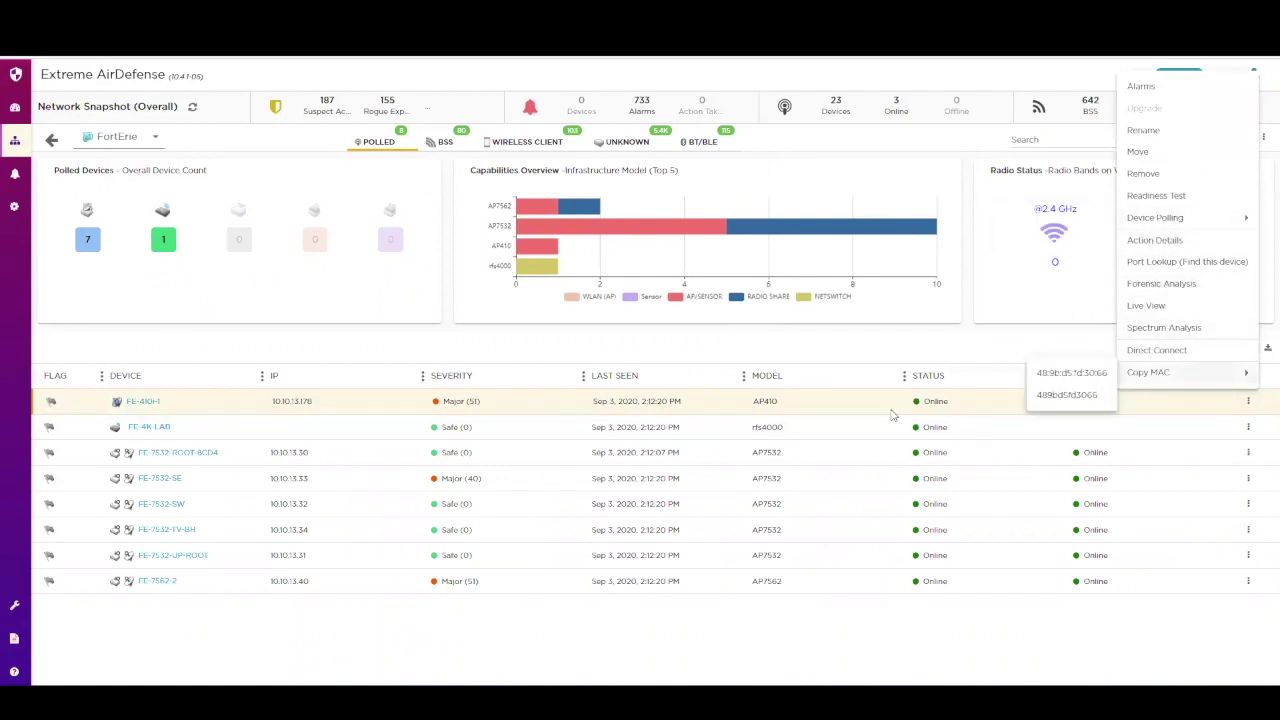
{"action": "left_click", "coordinate": [560, 146]}
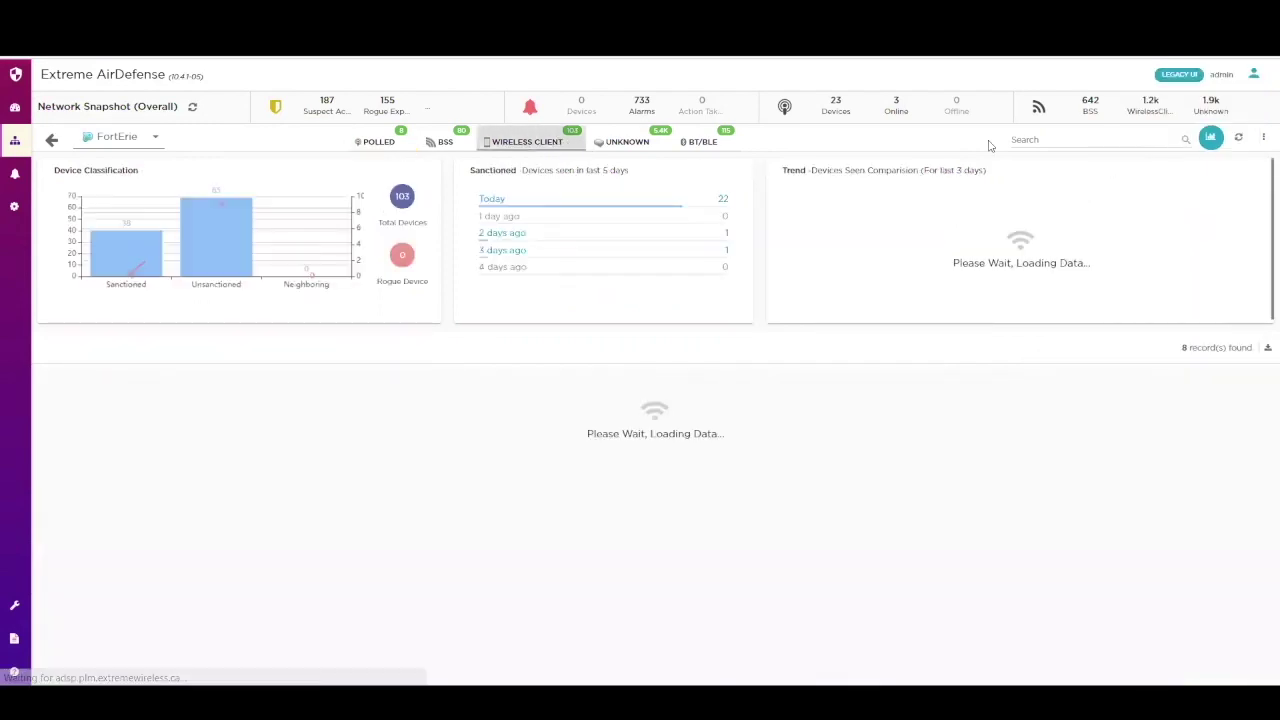
{"action": "left_click", "coordinate": [1040, 139]}
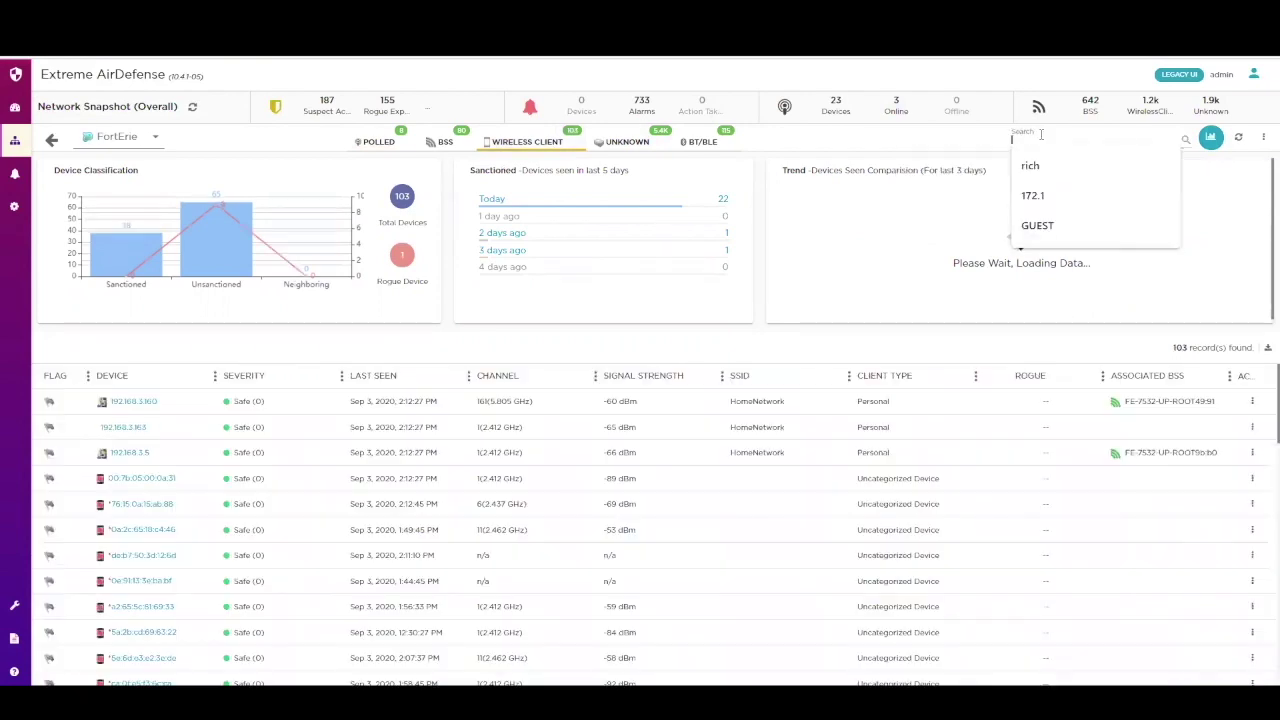
{"action": "type", "text": "rich"}
{"action": "key", "text": "Return"}
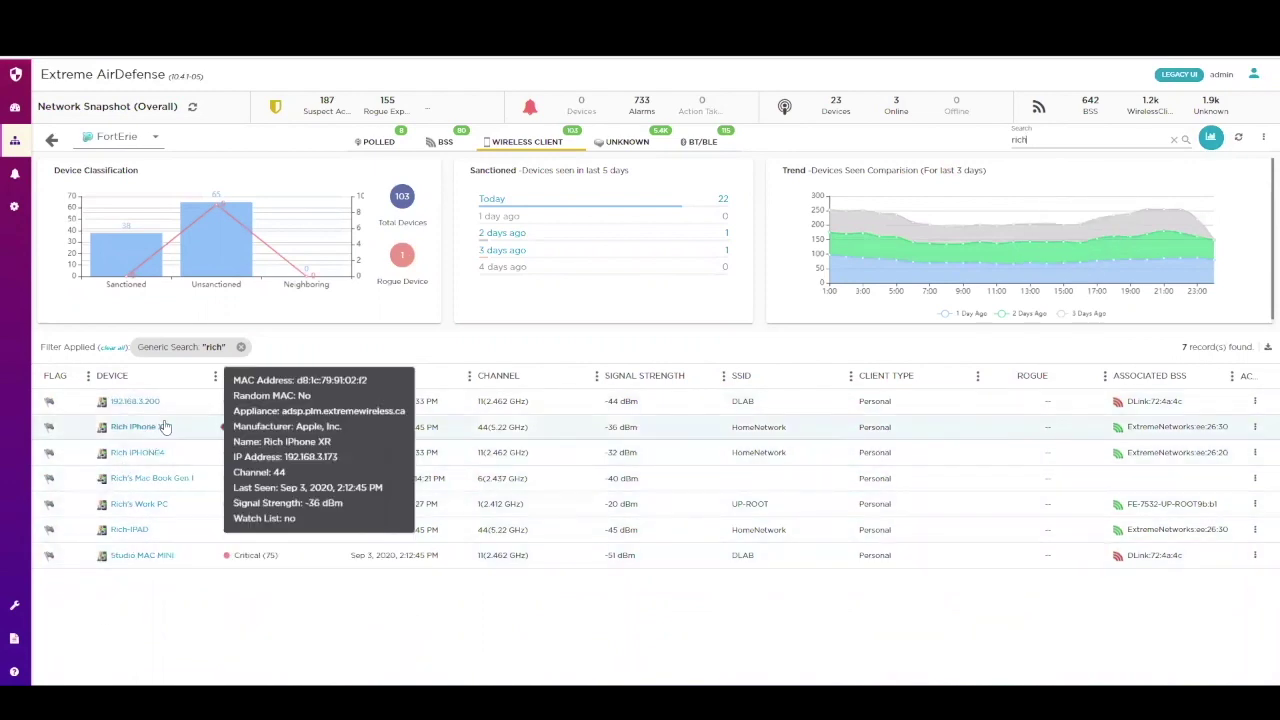
{"action": "left_click", "coordinate": [1254, 427]}
{"action": "mouse_move", "coordinate": [1178, 402]}
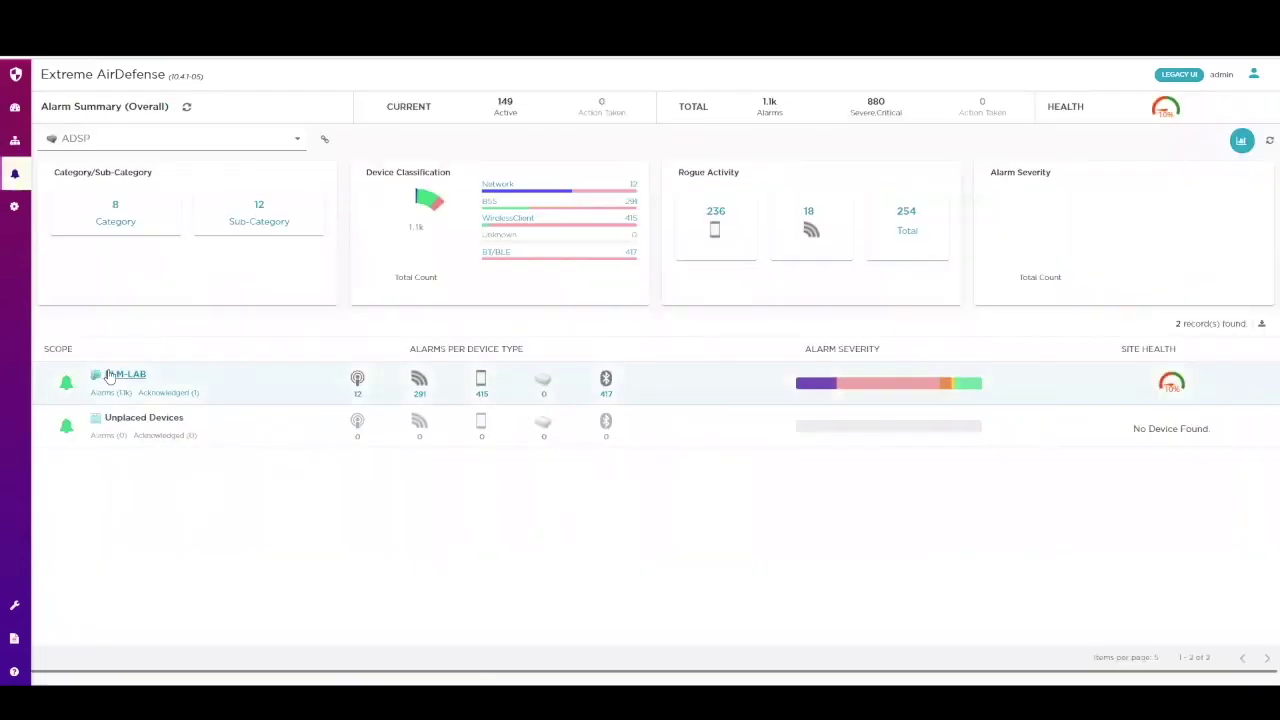
Search PLM-LAB's alarms for 'rogue' and open a Rogue Client on Switch alarm's details and actions
{"action": "left_click", "coordinate": [110, 372]}
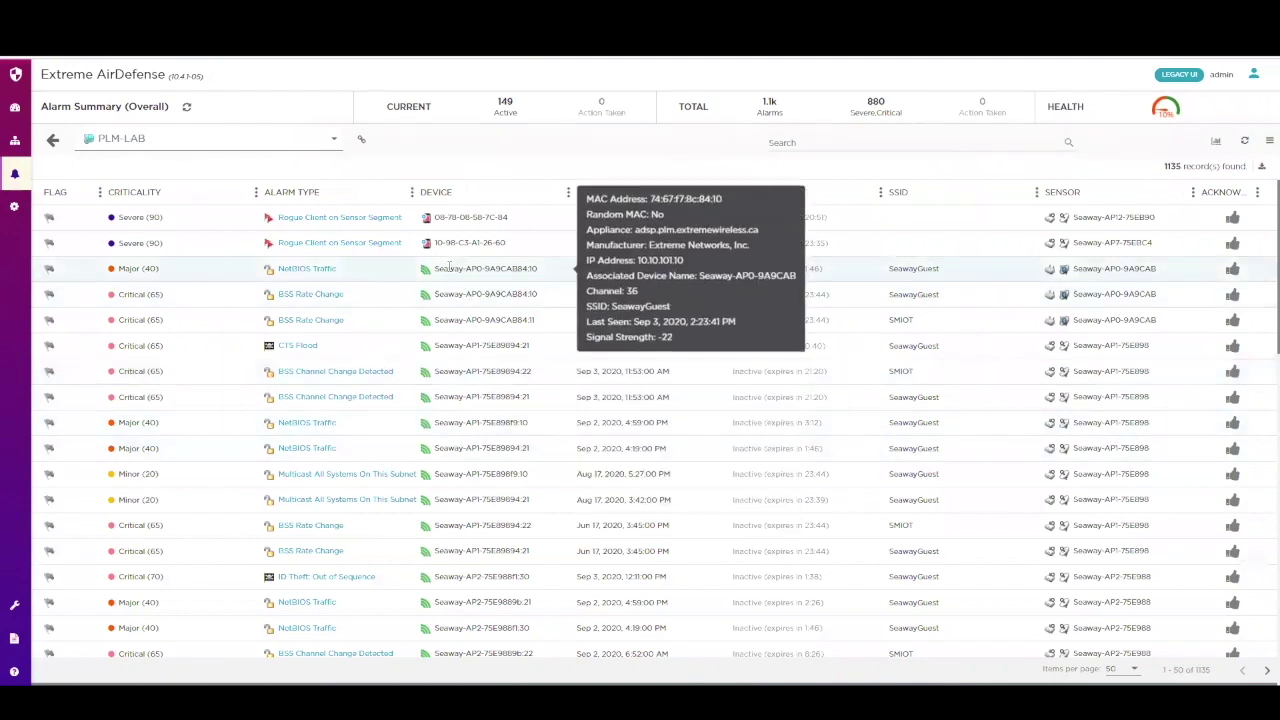
{"action": "mouse_move", "coordinate": [480, 392]}
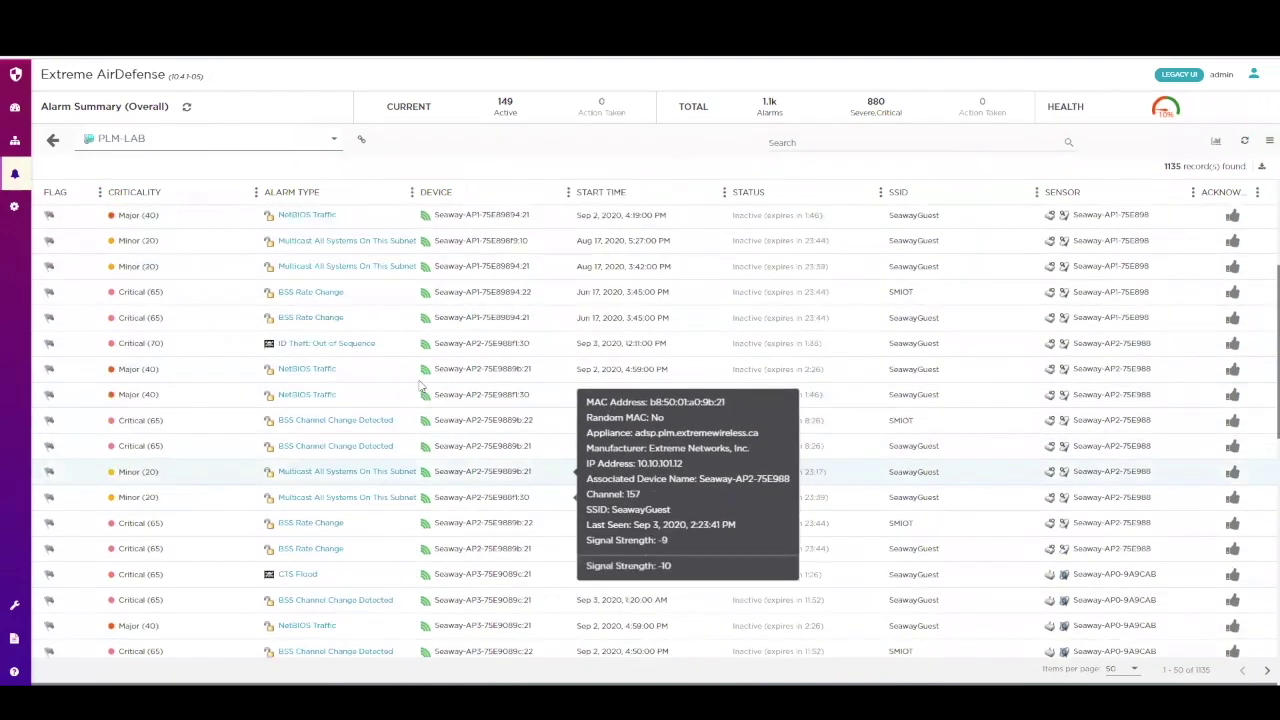
{"action": "left_click", "coordinate": [808, 144]}
{"action": "type", "text": "r"}
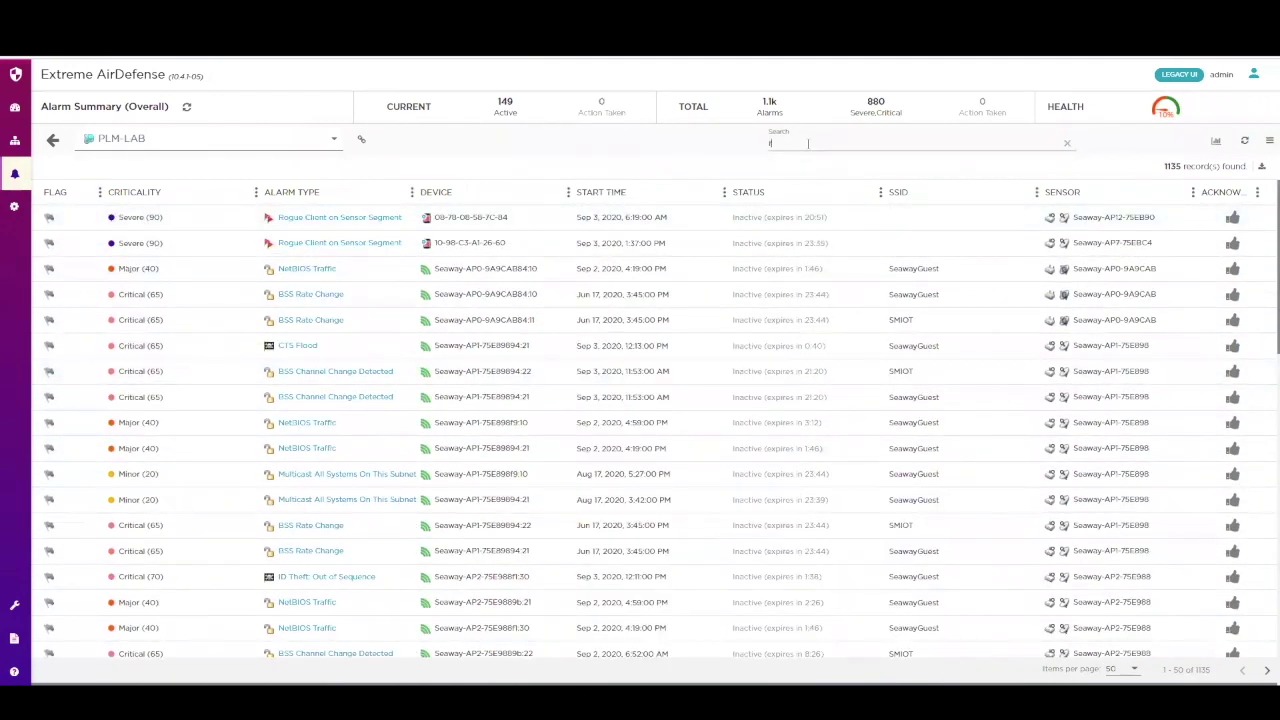
{"action": "type", "text": "ogue"}
{"action": "key", "text": "Return"}
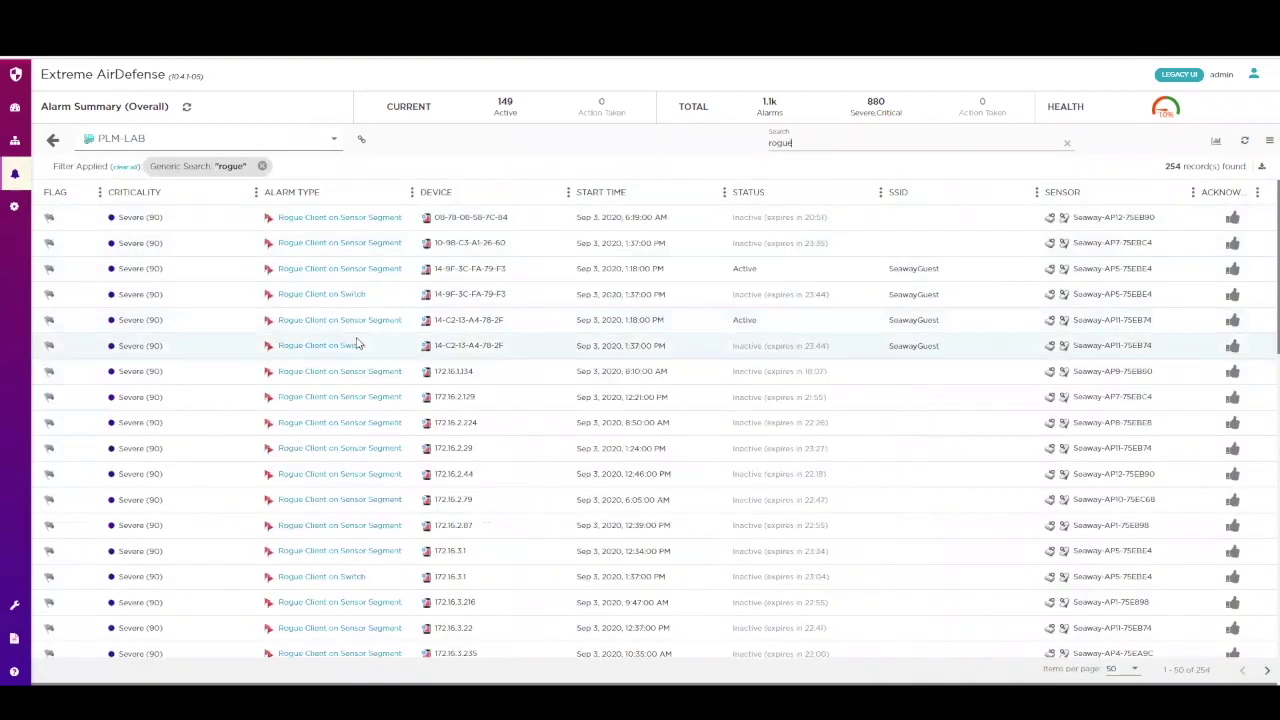
{"action": "mouse_move", "coordinate": [1055, 347]}
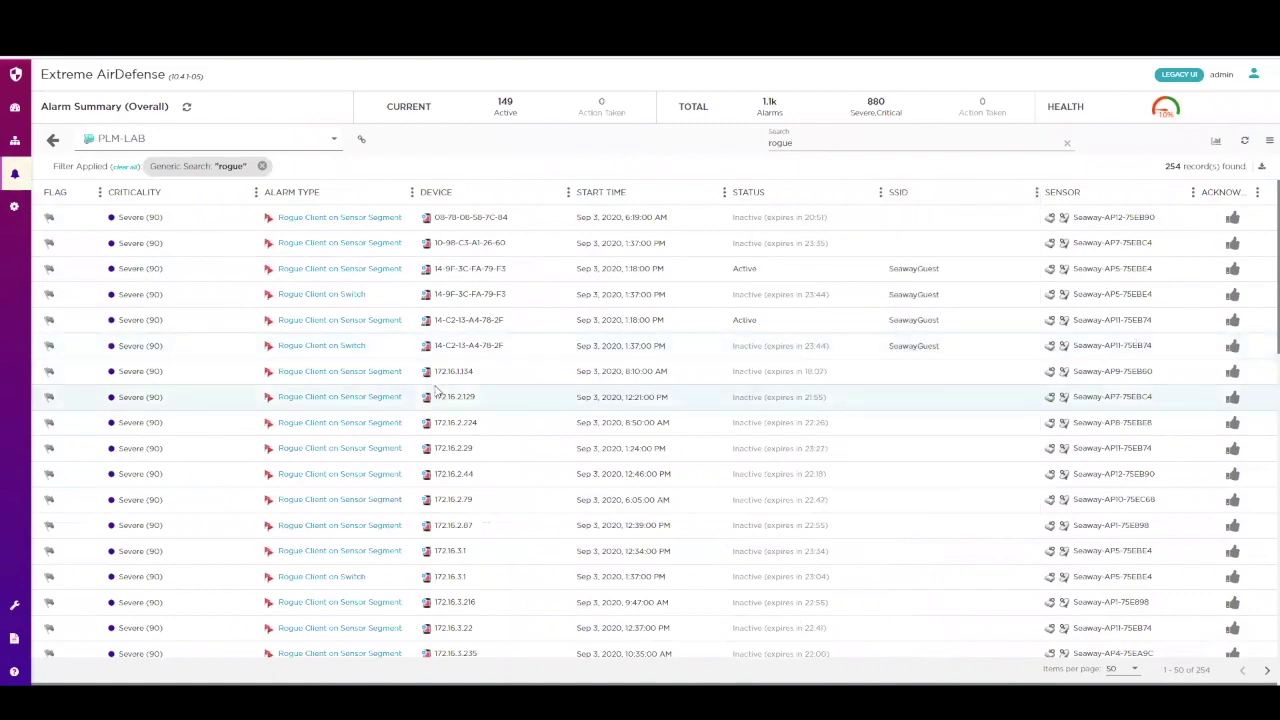
{"action": "left_click", "coordinate": [326, 348]}
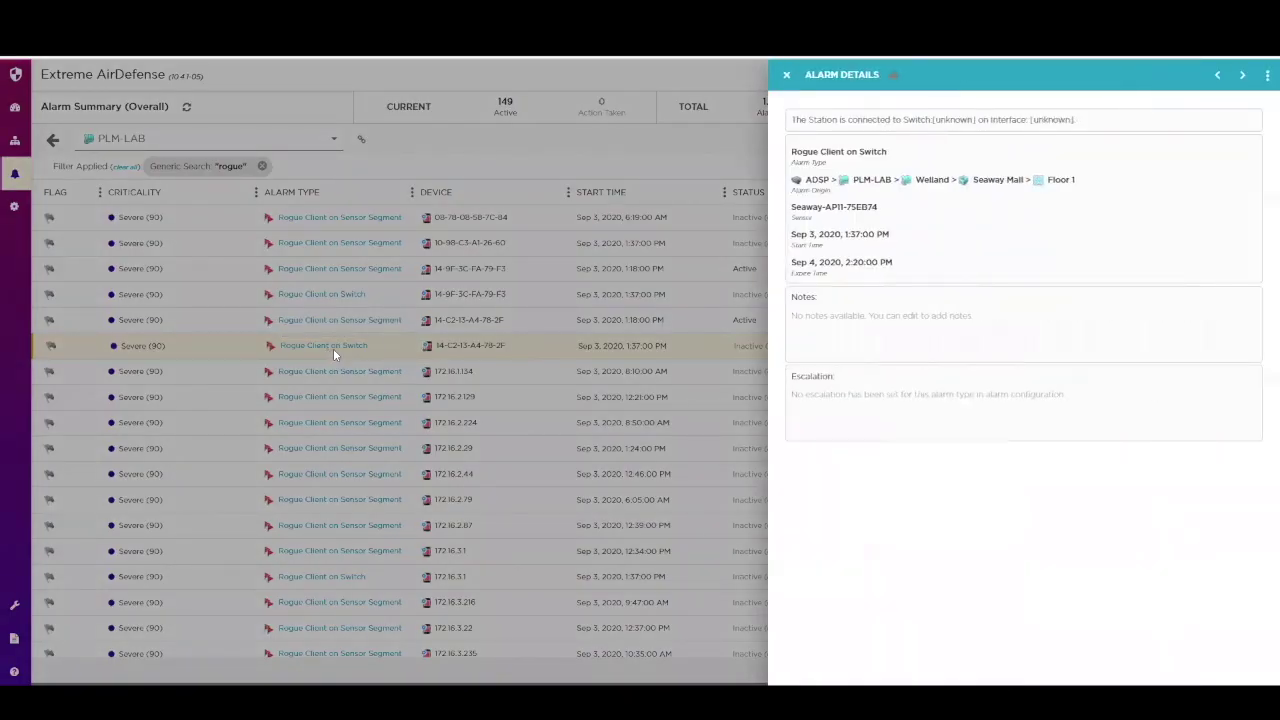
{"action": "left_click", "coordinate": [1266, 77]}
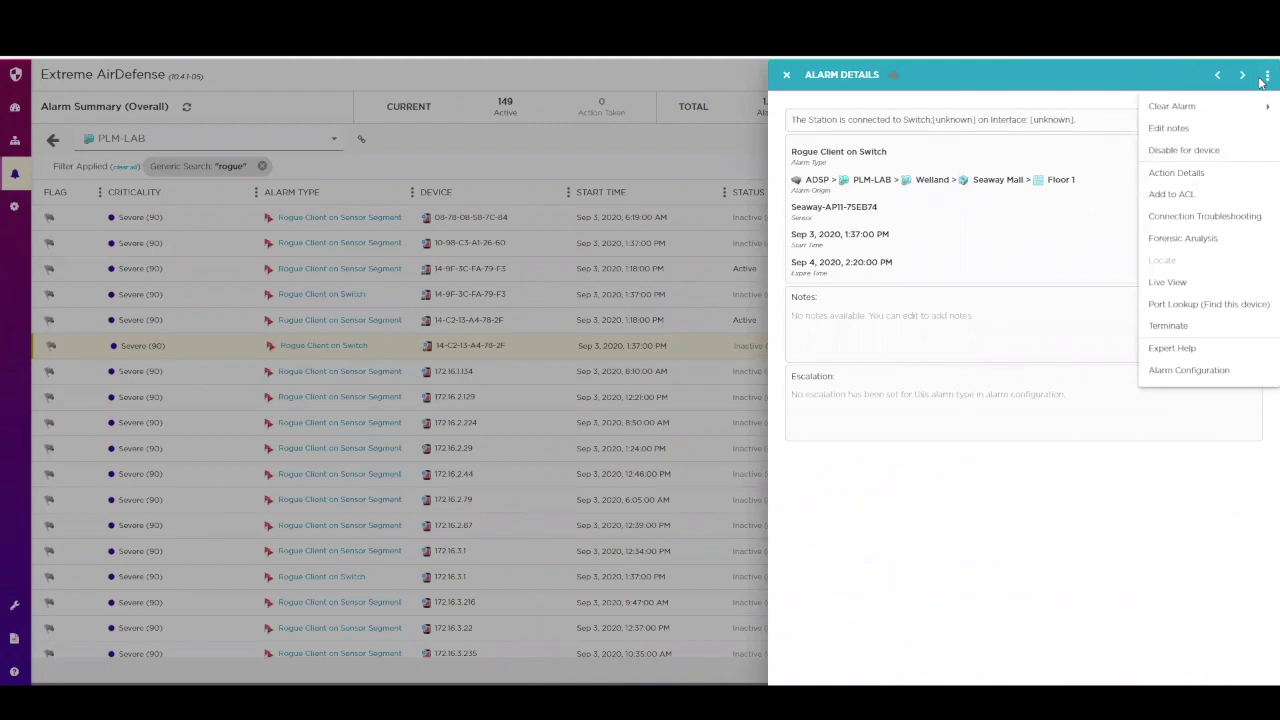
Open Alarm Configuration and scroll through the full tree of configurable alarm types
{"action": "left_click", "coordinate": [1188, 370]}
{"action": "scroll", "coordinate": [399, 226], "scroll_direction": "down", "scroll_amount": 5}
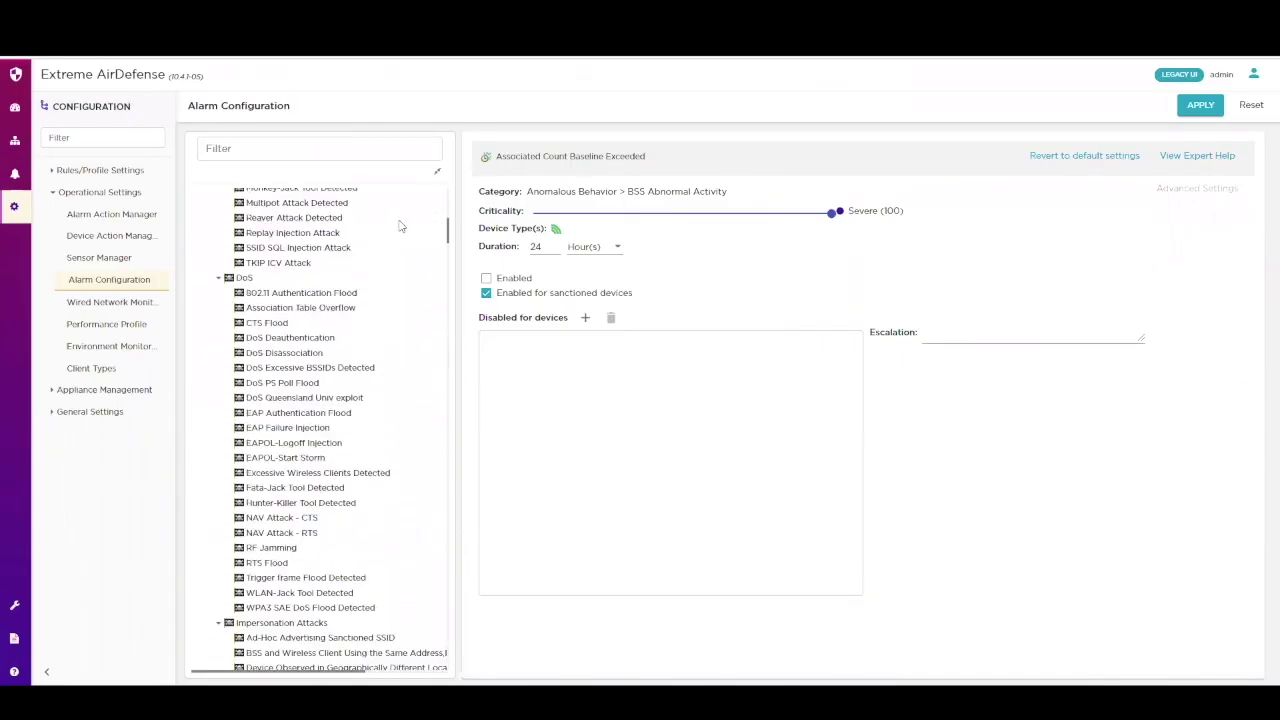
{"action": "scroll", "coordinate": [399, 226], "scroll_direction": "down", "scroll_amount": 10}
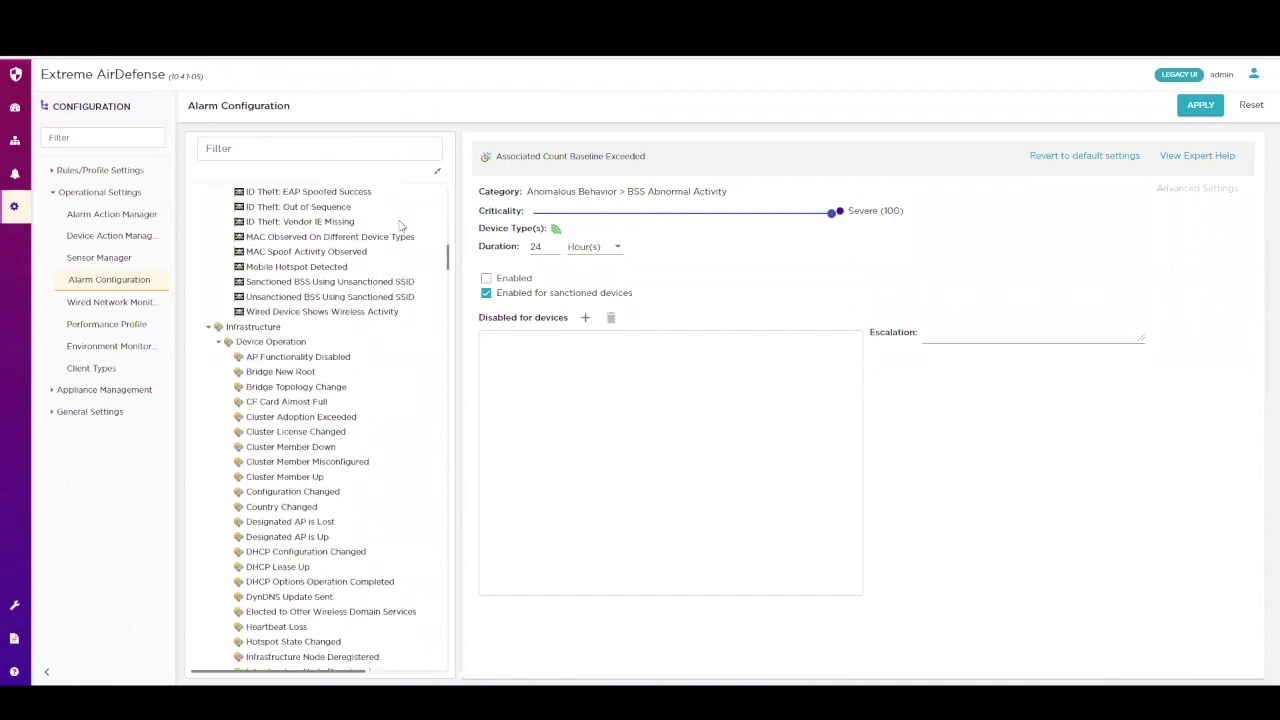
{"action": "scroll", "coordinate": [399, 226], "scroll_direction": "down", "scroll_amount": 10}
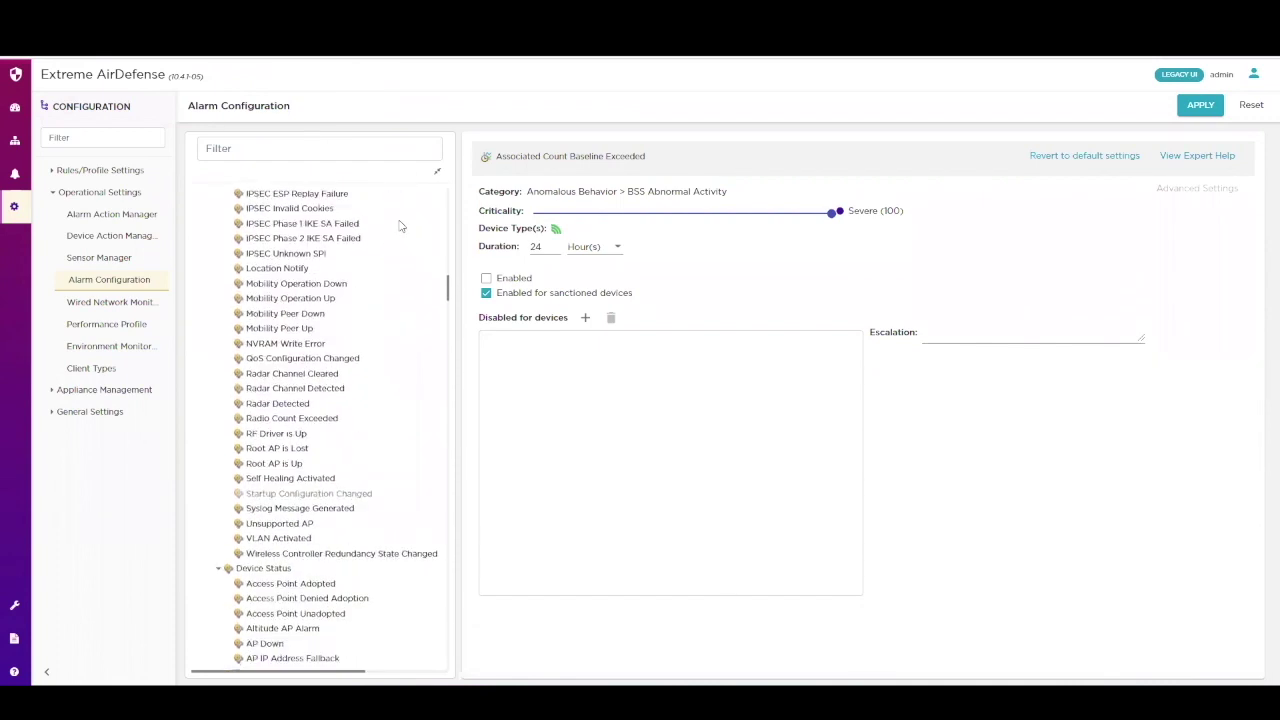
{"action": "scroll", "coordinate": [399, 226], "scroll_direction": "down", "scroll_amount": 10}
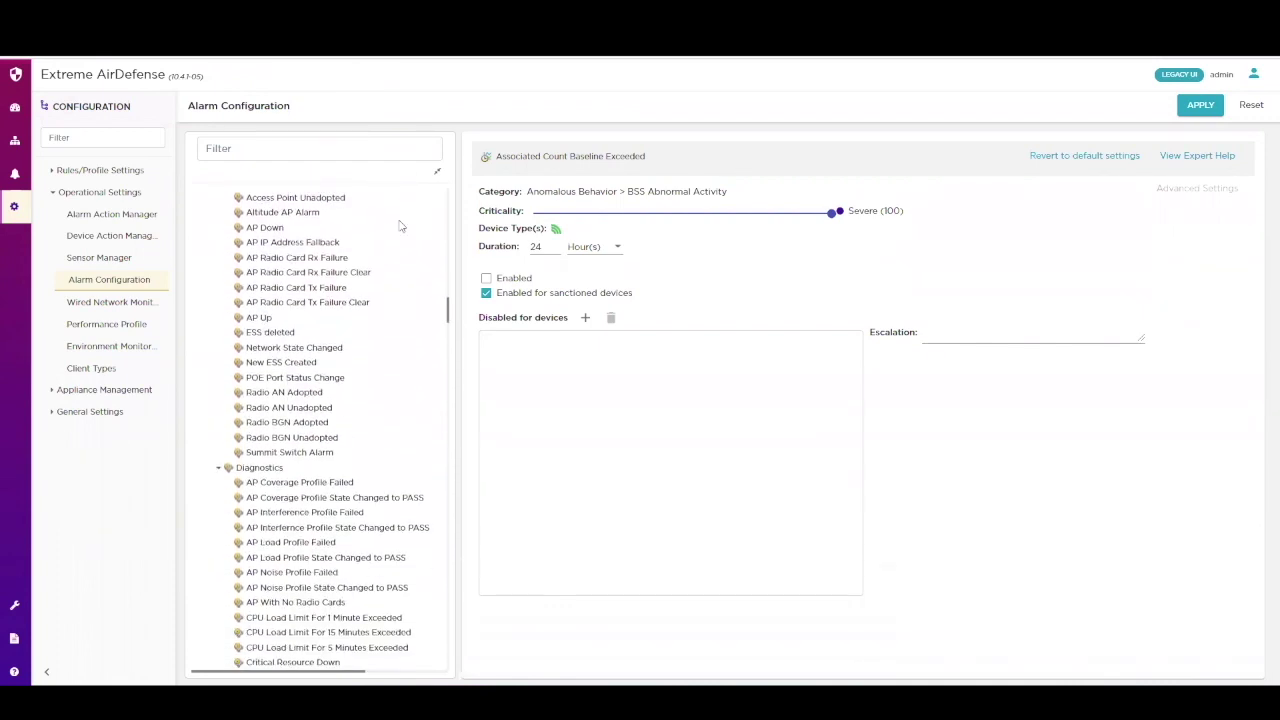
{"action": "scroll", "coordinate": [399, 226], "scroll_direction": "down", "scroll_amount": 10}
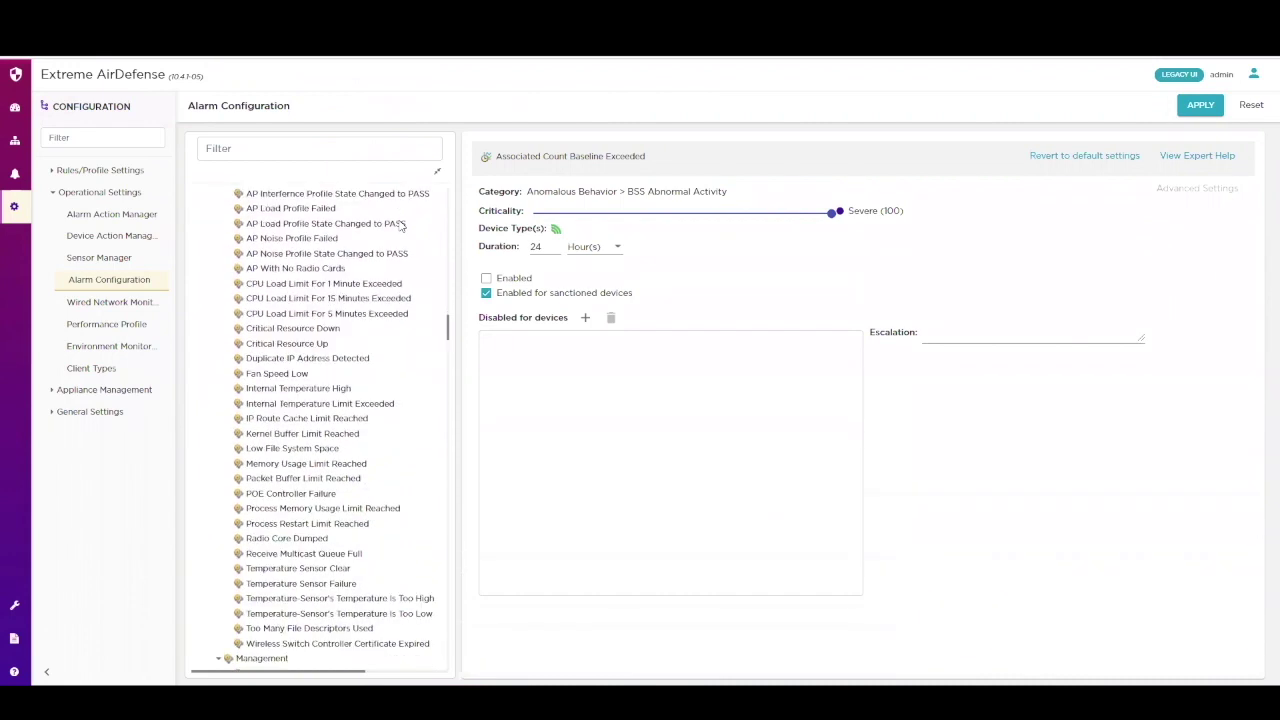
{"action": "scroll", "coordinate": [399, 226], "scroll_direction": "down", "scroll_amount": 10}
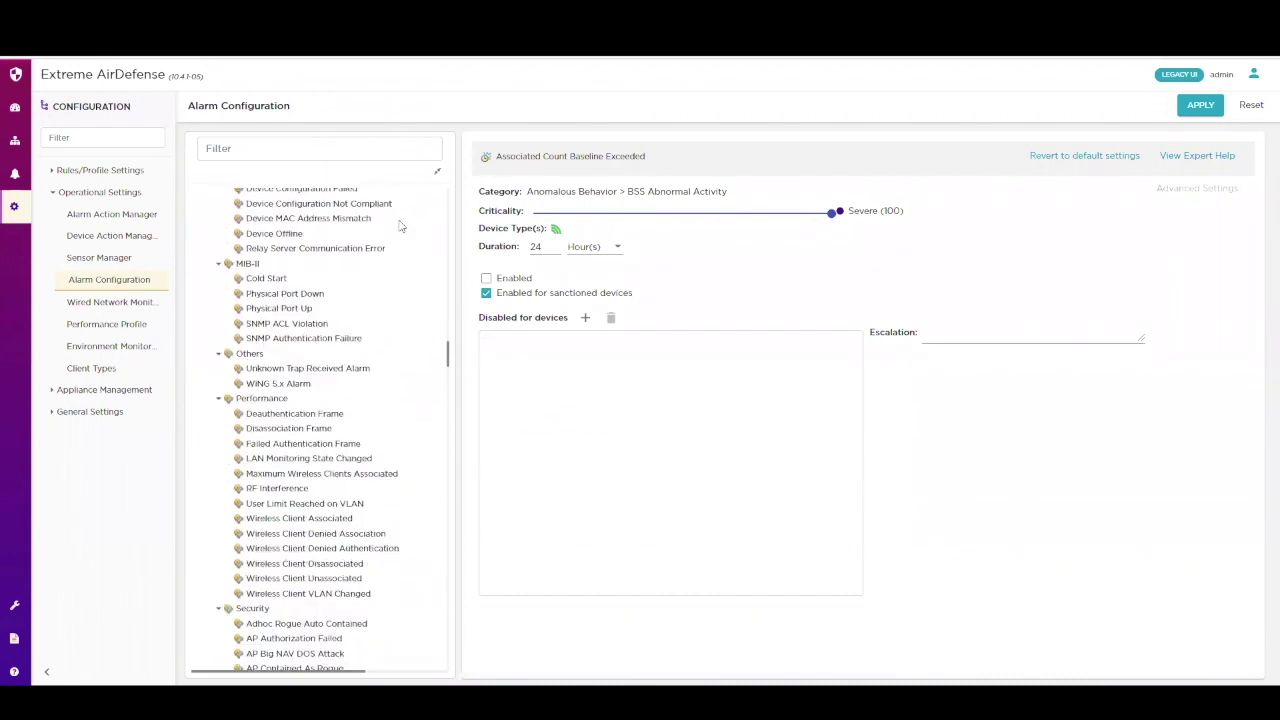
{"action": "scroll", "coordinate": [399, 226], "scroll_direction": "down", "scroll_amount": 3}
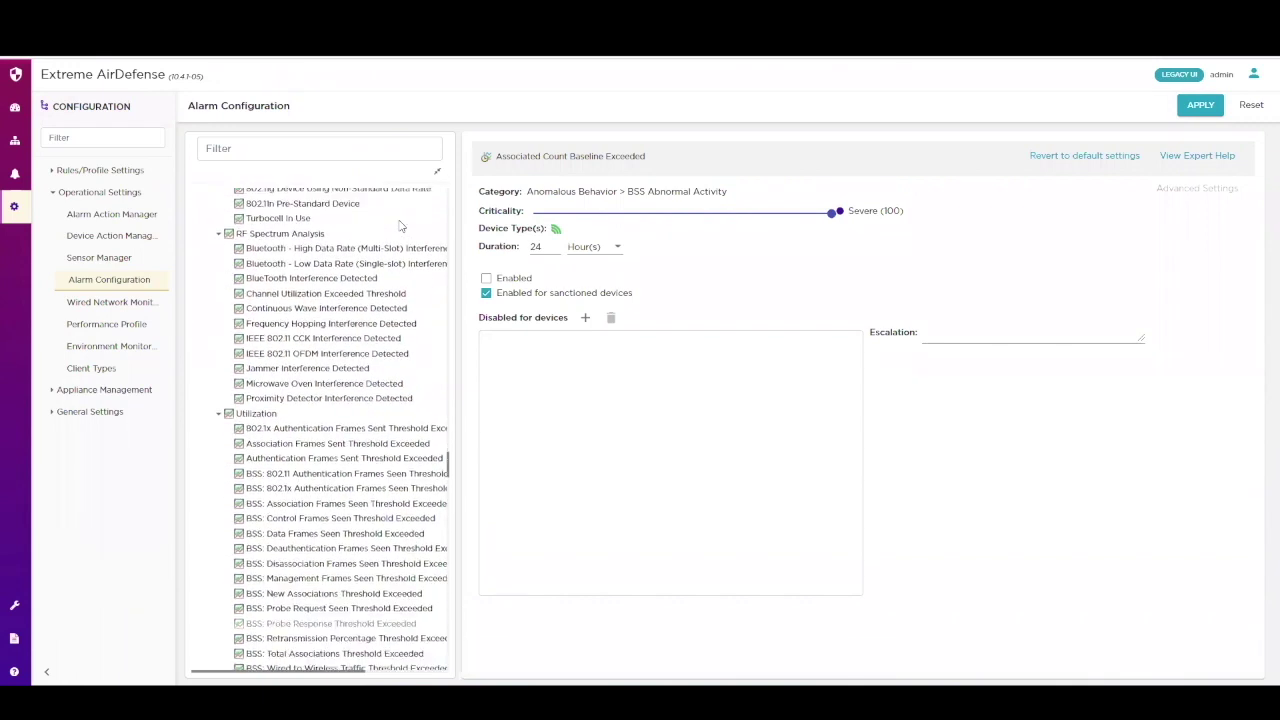
{"action": "scroll", "coordinate": [401, 227], "scroll_direction": "down", "scroll_amount": 3}
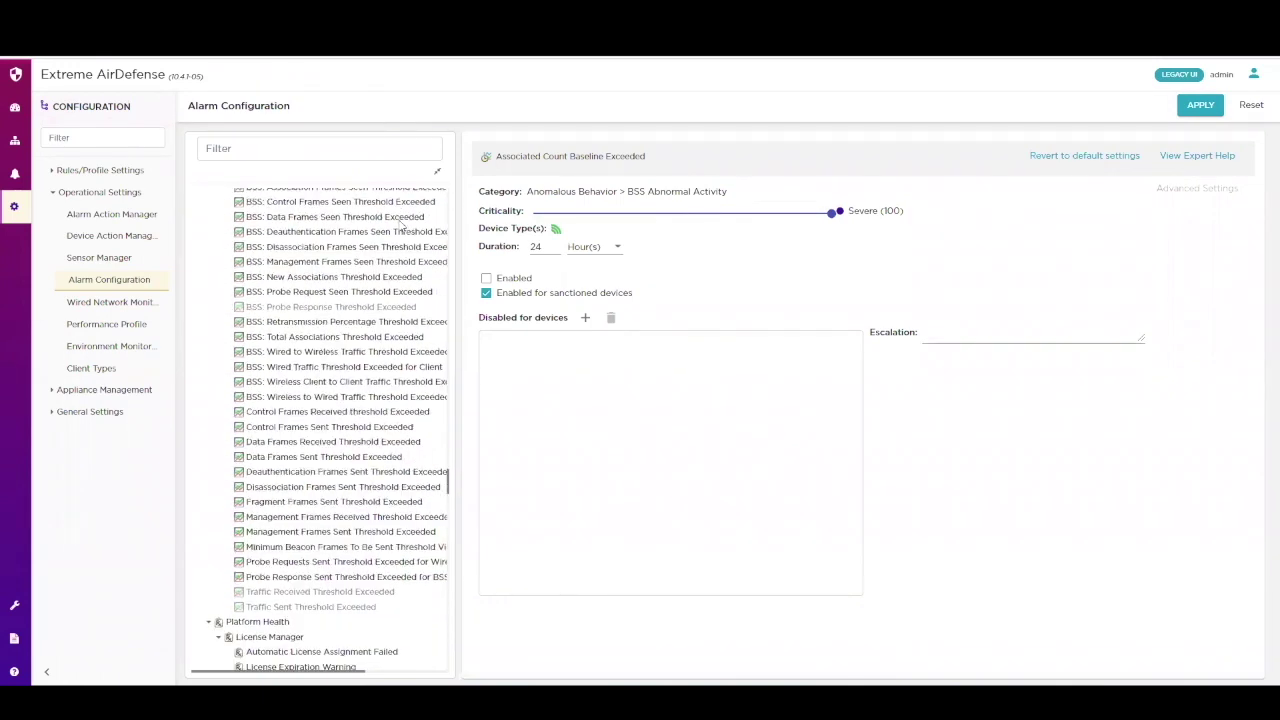
{"action": "scroll", "coordinate": [401, 227], "scroll_direction": "down", "scroll_amount": 4}
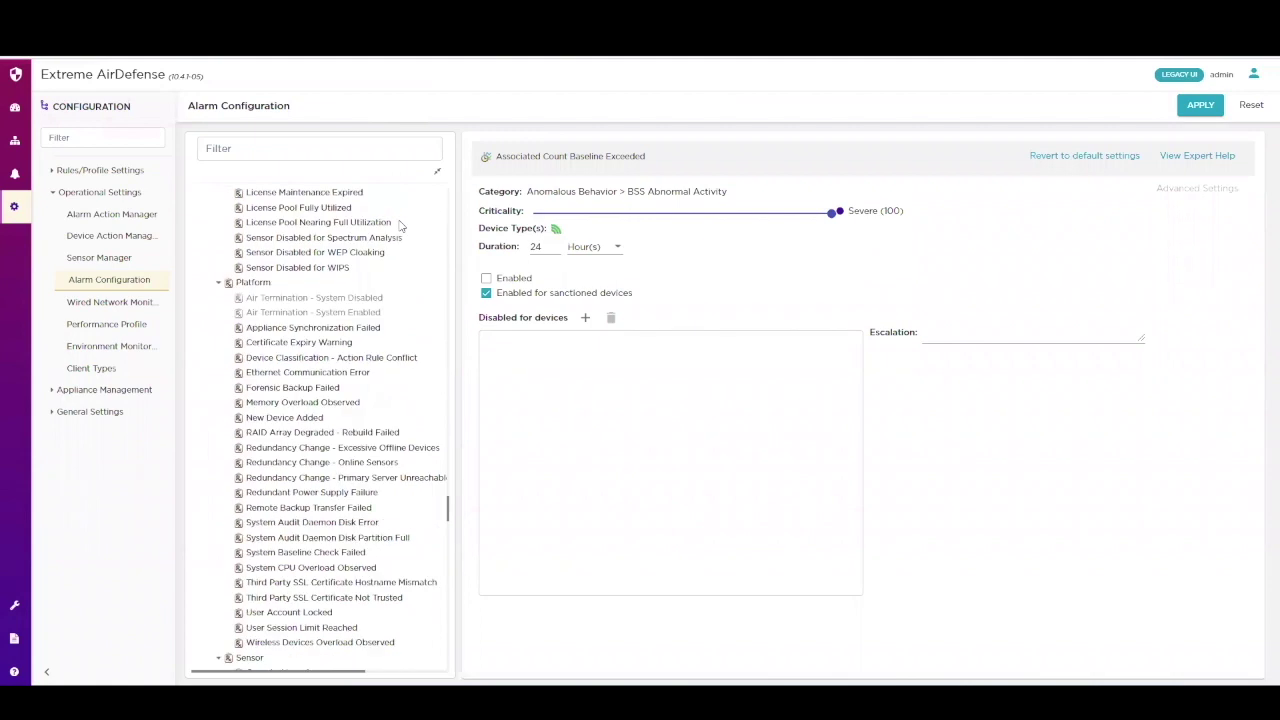
{"action": "scroll", "coordinate": [401, 227], "scroll_direction": "down", "scroll_amount": 15}
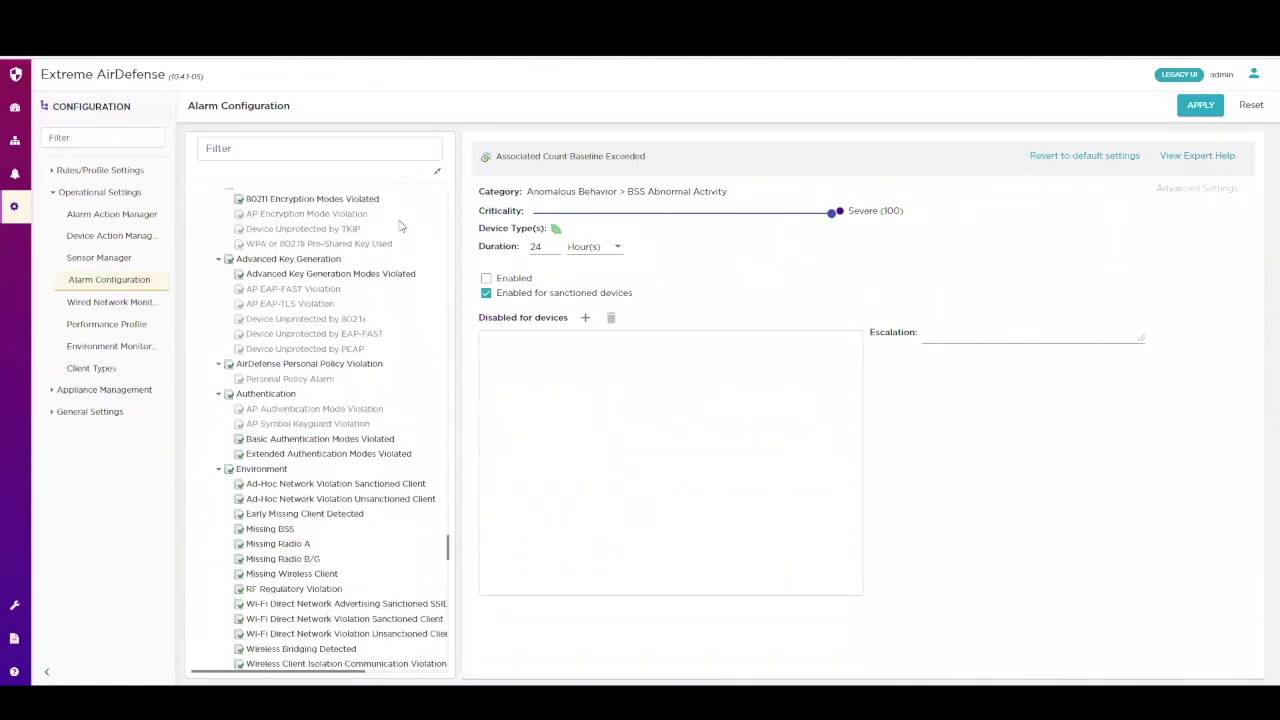
{"action": "scroll", "coordinate": [401, 227], "scroll_direction": "down", "scroll_amount": 9}
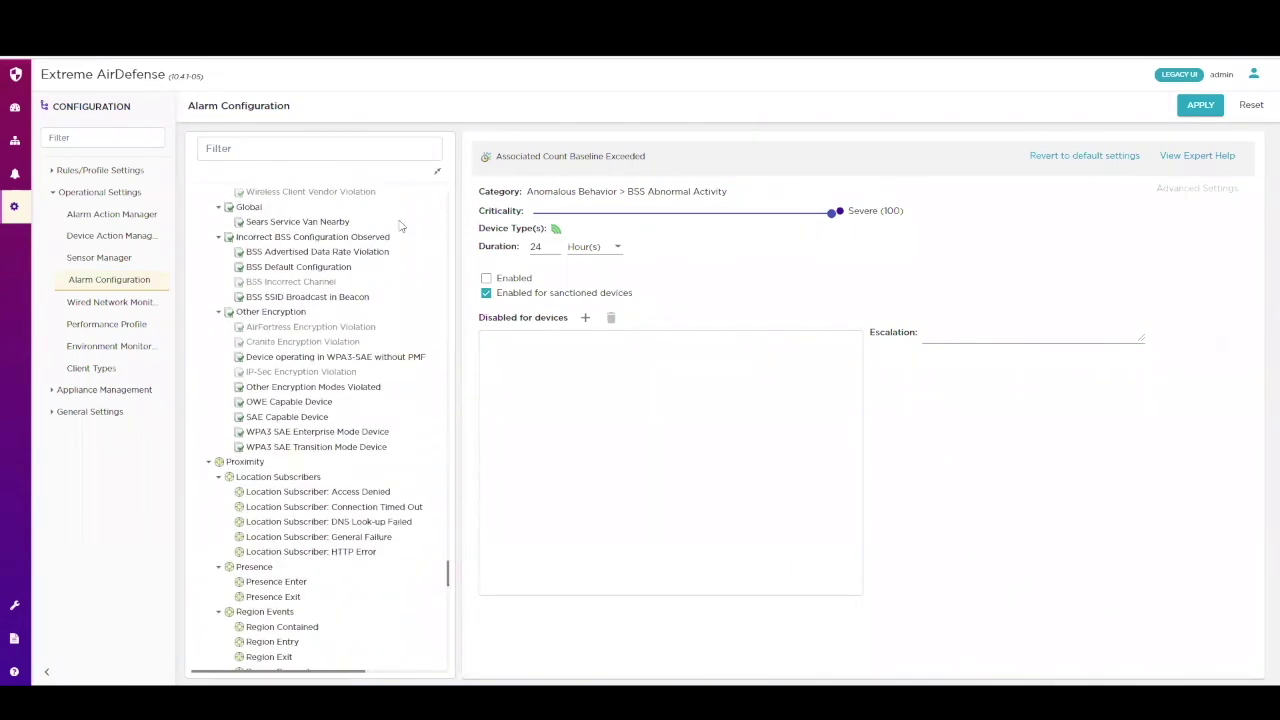
{"action": "scroll", "coordinate": [401, 227], "scroll_direction": "down", "scroll_amount": 12}
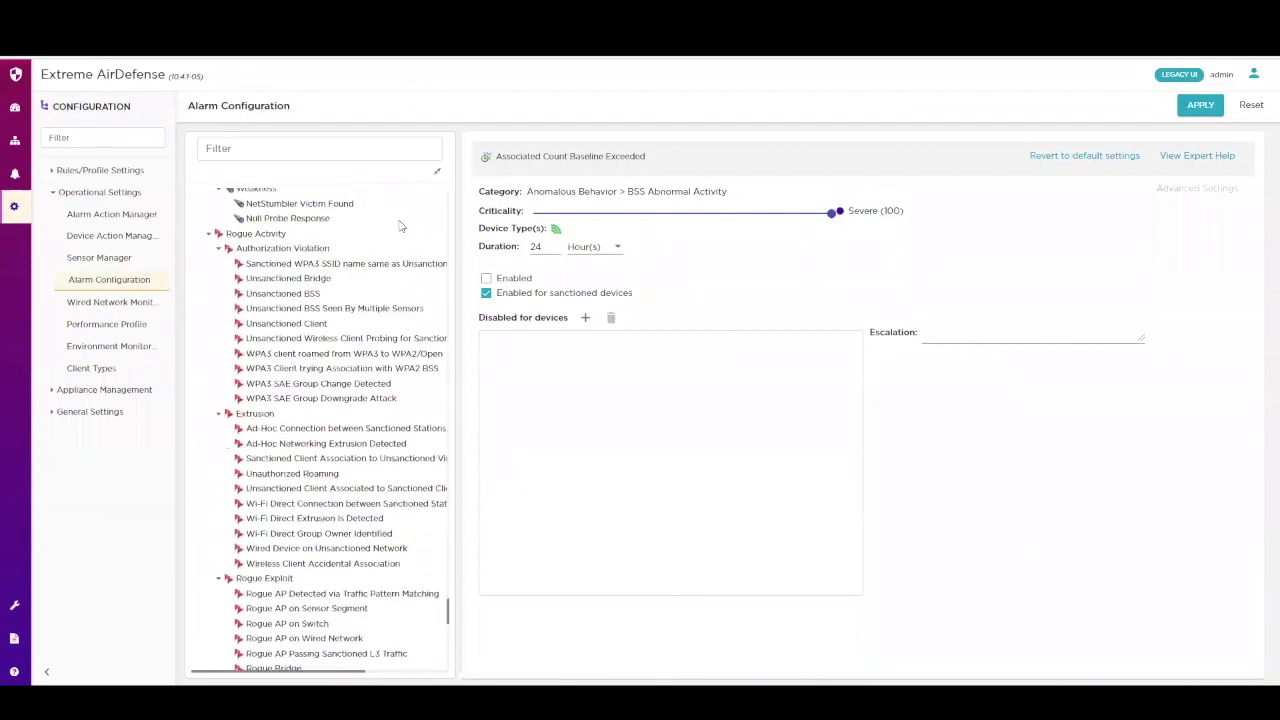
{"action": "scroll", "coordinate": [399, 227], "scroll_direction": "down", "scroll_amount": 10}
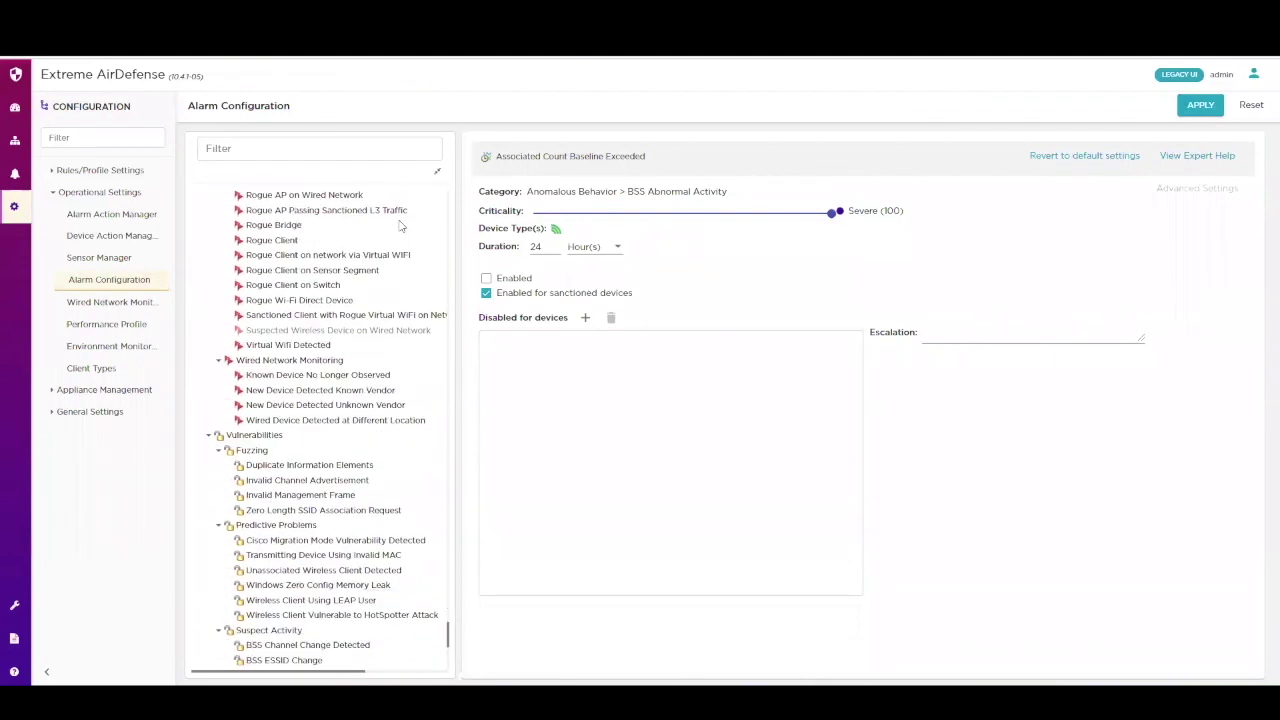
{"action": "scroll", "coordinate": [399, 227], "scroll_direction": "down", "scroll_amount": 8}
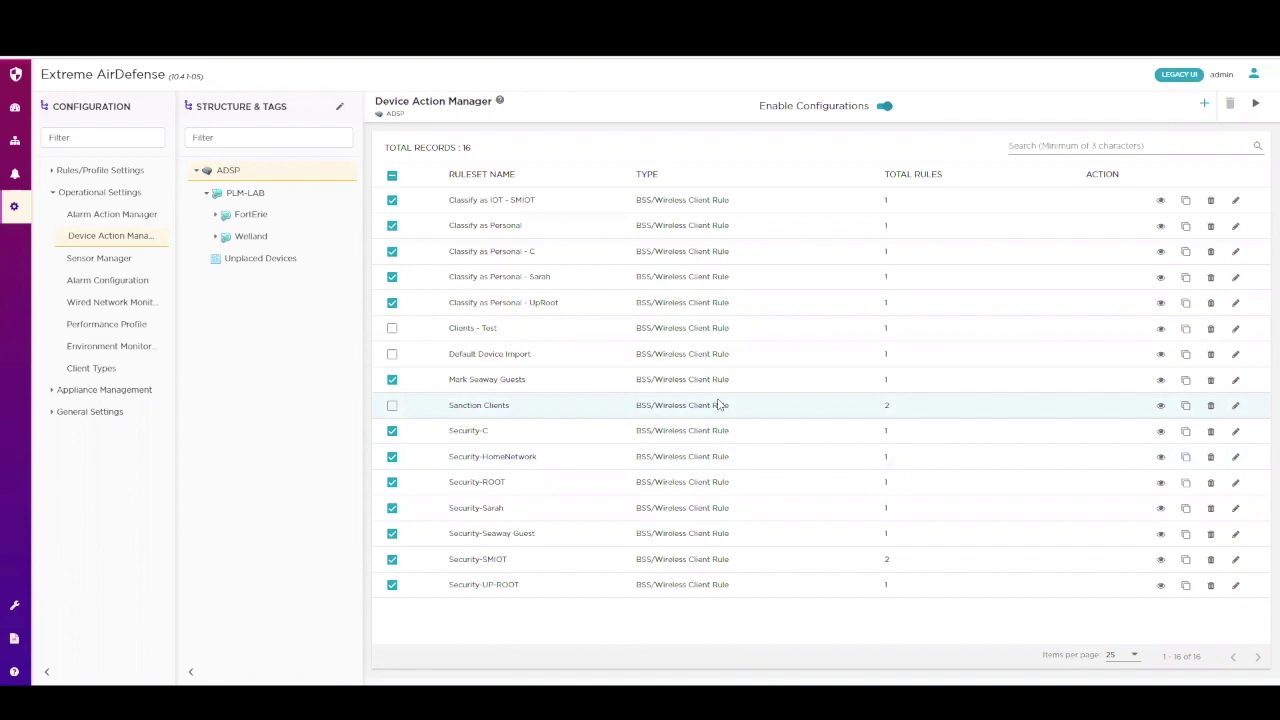
Open the Classify as IOT - SMIOT ruleset and view the action it applies
{"action": "left_click", "coordinate": [1236, 201]}
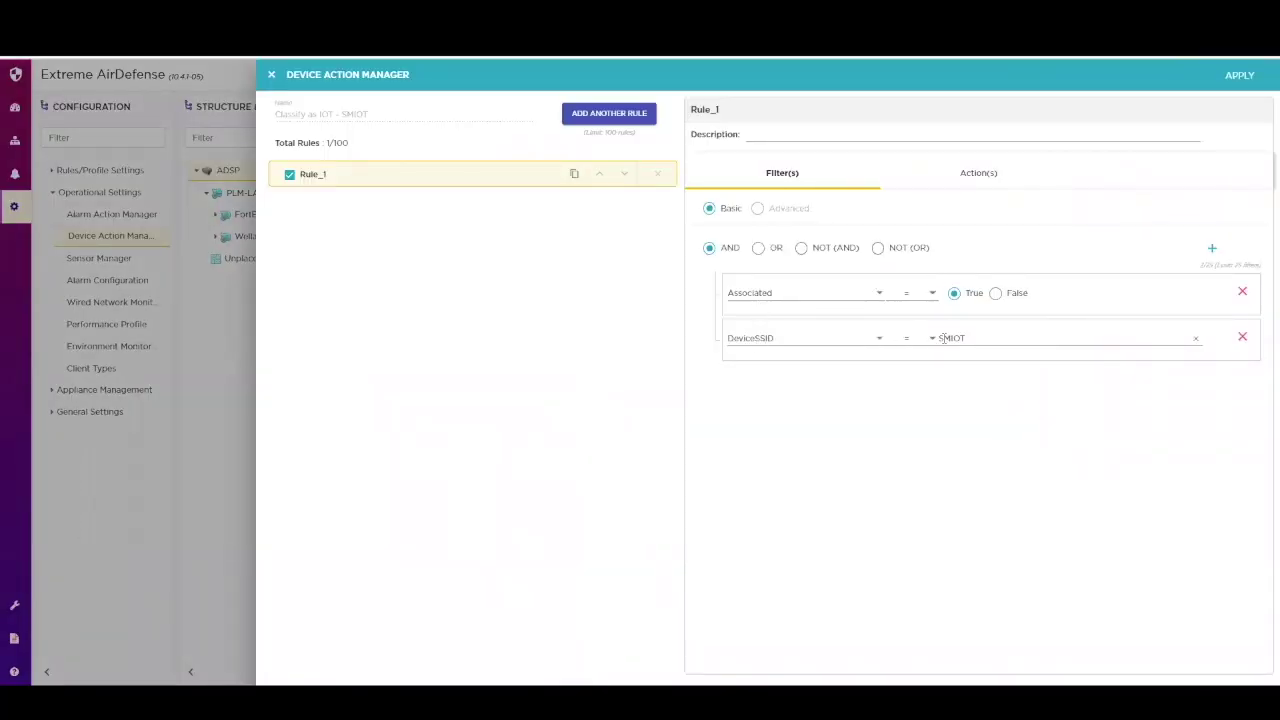
{"action": "left_click", "coordinate": [996, 179]}
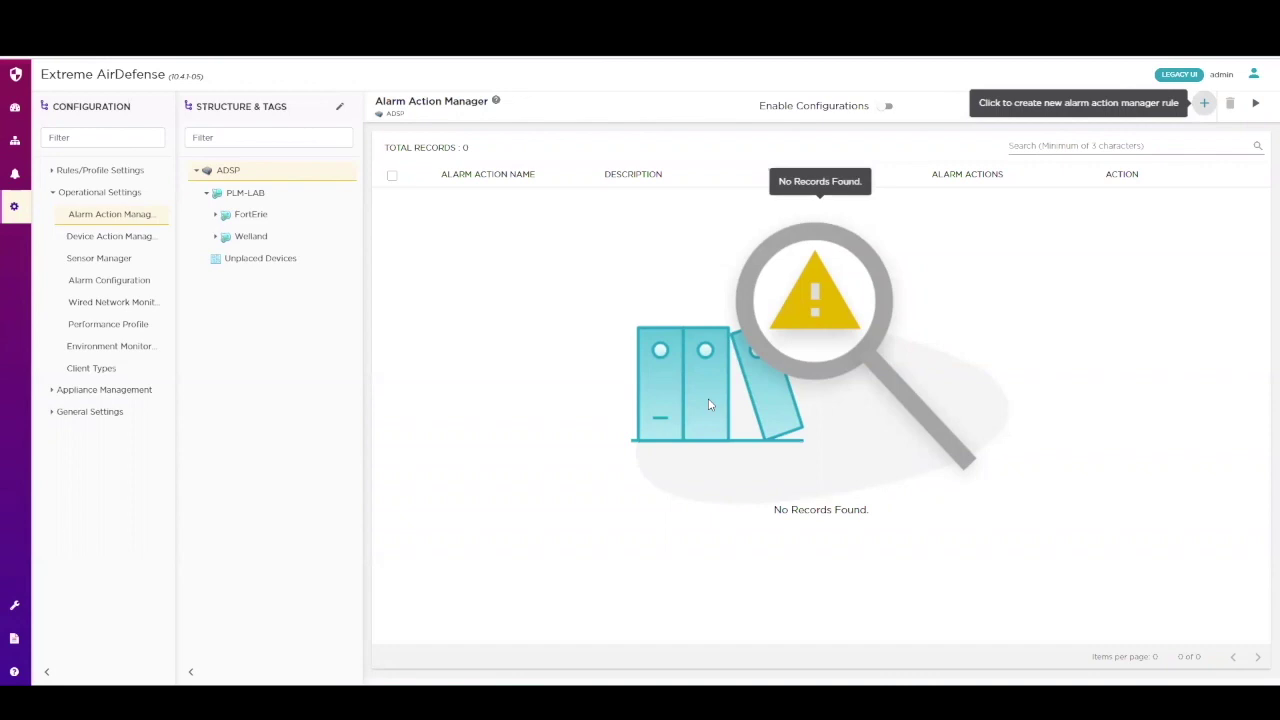
Start a new alarm action rule and select the Rogue AP on Switch alarm
{"action": "left_click", "coordinate": [1205, 104]}
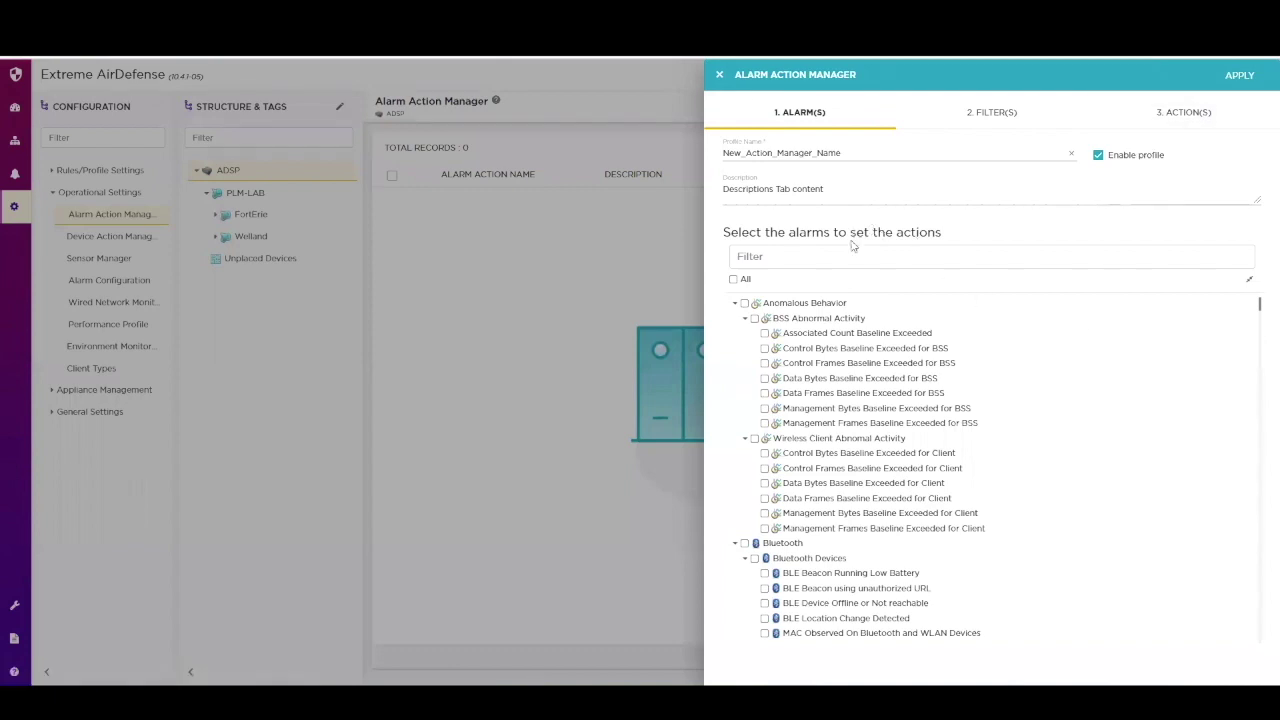
{"action": "left_click", "coordinate": [842, 257]}
{"action": "type", "text": "rogu"}
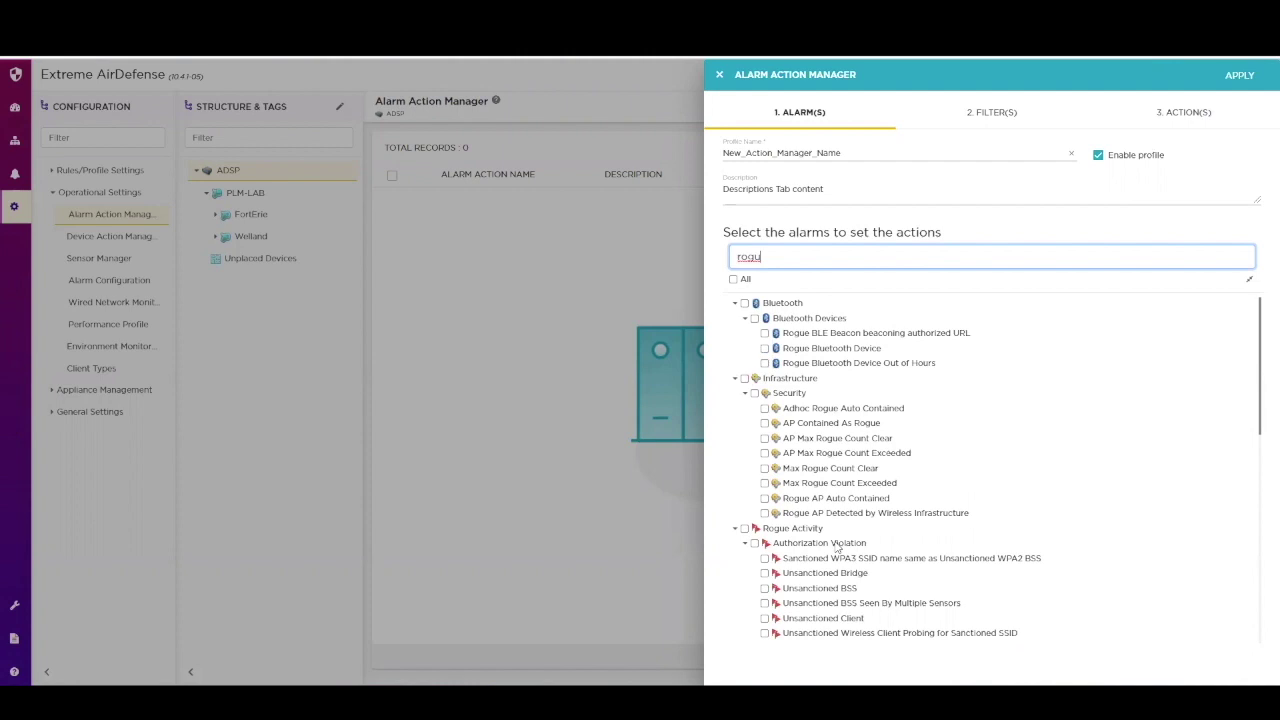
{"action": "scroll", "coordinate": [836, 548], "scroll_direction": "down", "scroll_amount": 1}
{"action": "scroll", "coordinate": [836, 548], "scroll_direction": "down", "scroll_amount": 1}
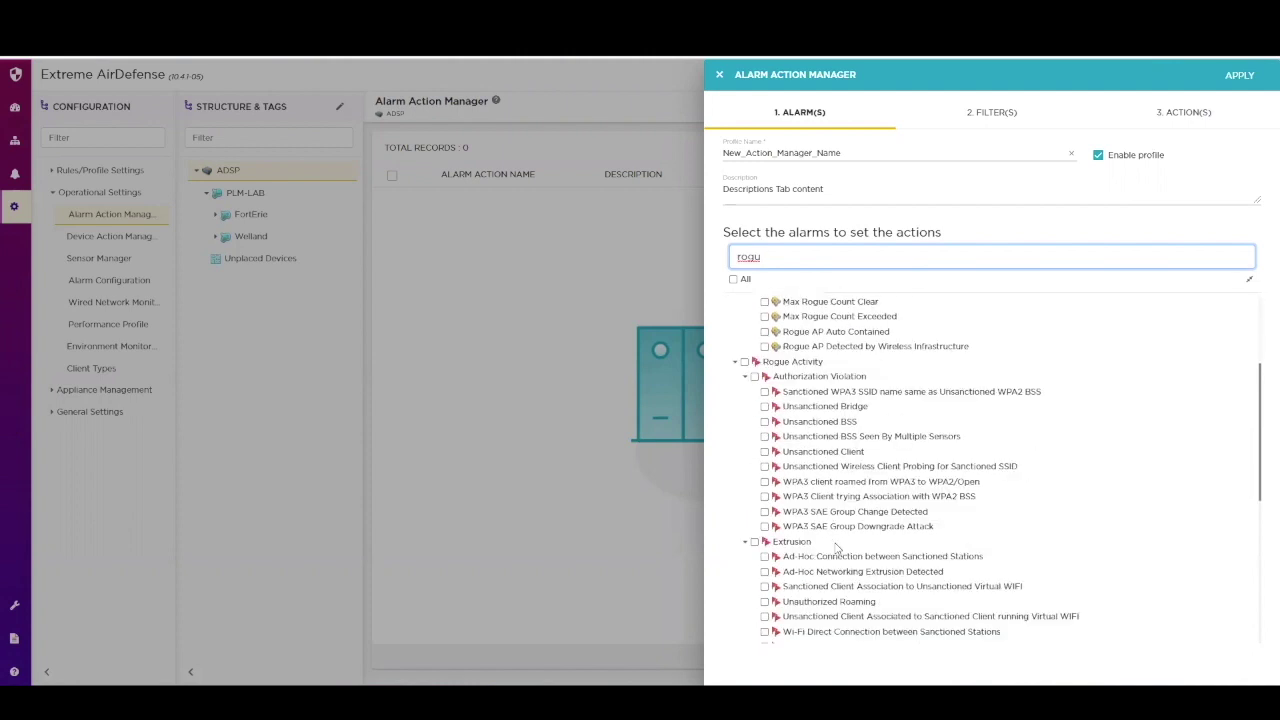
{"action": "scroll", "coordinate": [836, 548], "scroll_direction": "down", "scroll_amount": 3}
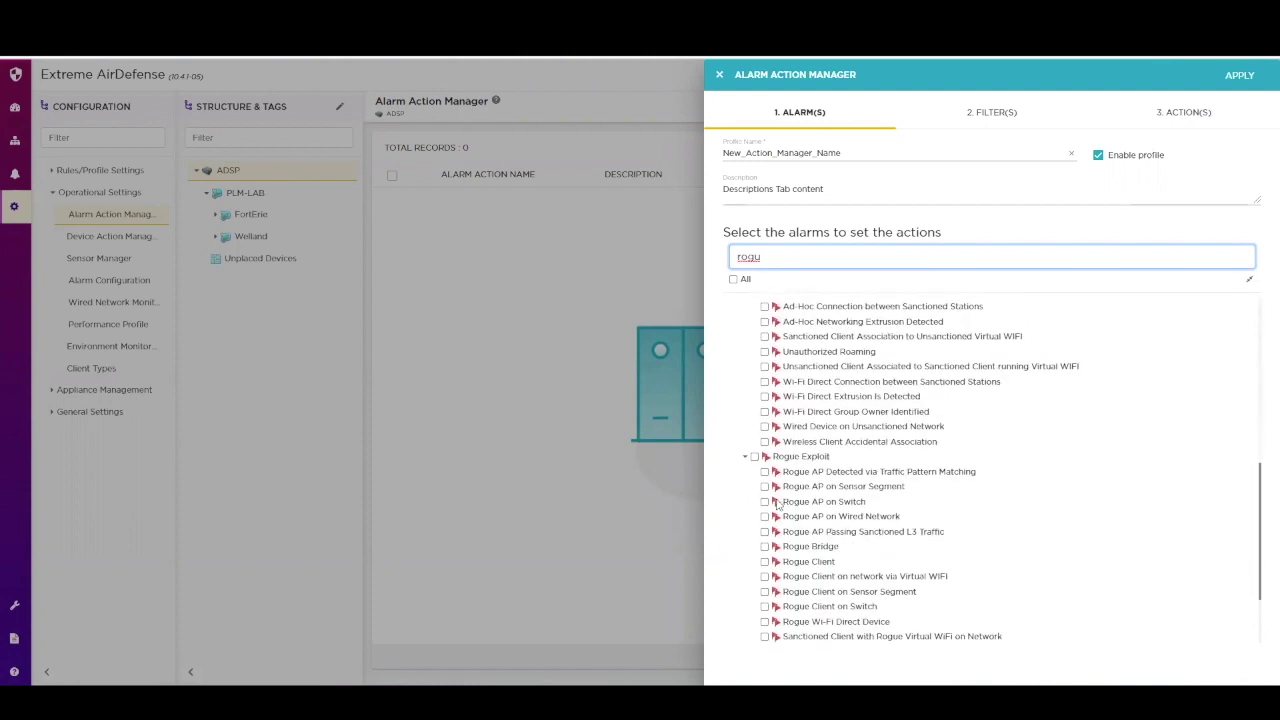
{"action": "left_click", "coordinate": [765, 502]}
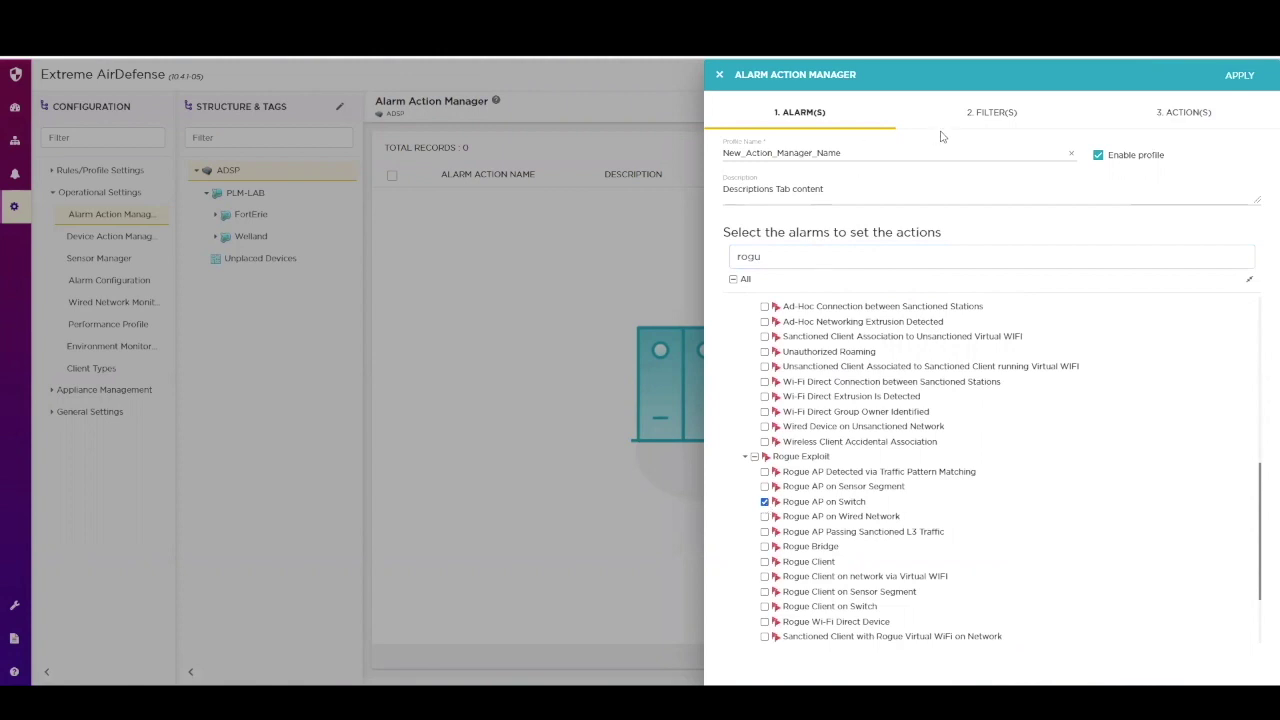
Add a filter matching only devices where Associated is True
{"action": "left_click", "coordinate": [975, 113]}
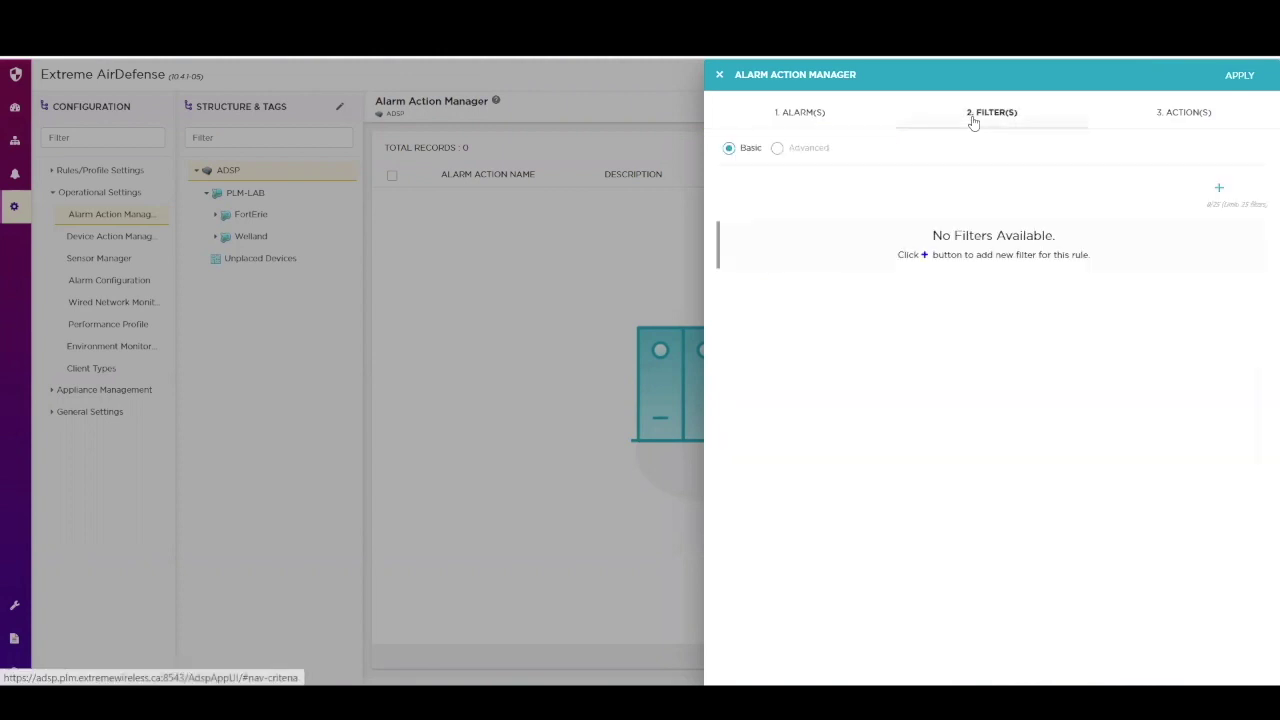
{"action": "left_click", "coordinate": [1219, 188]}
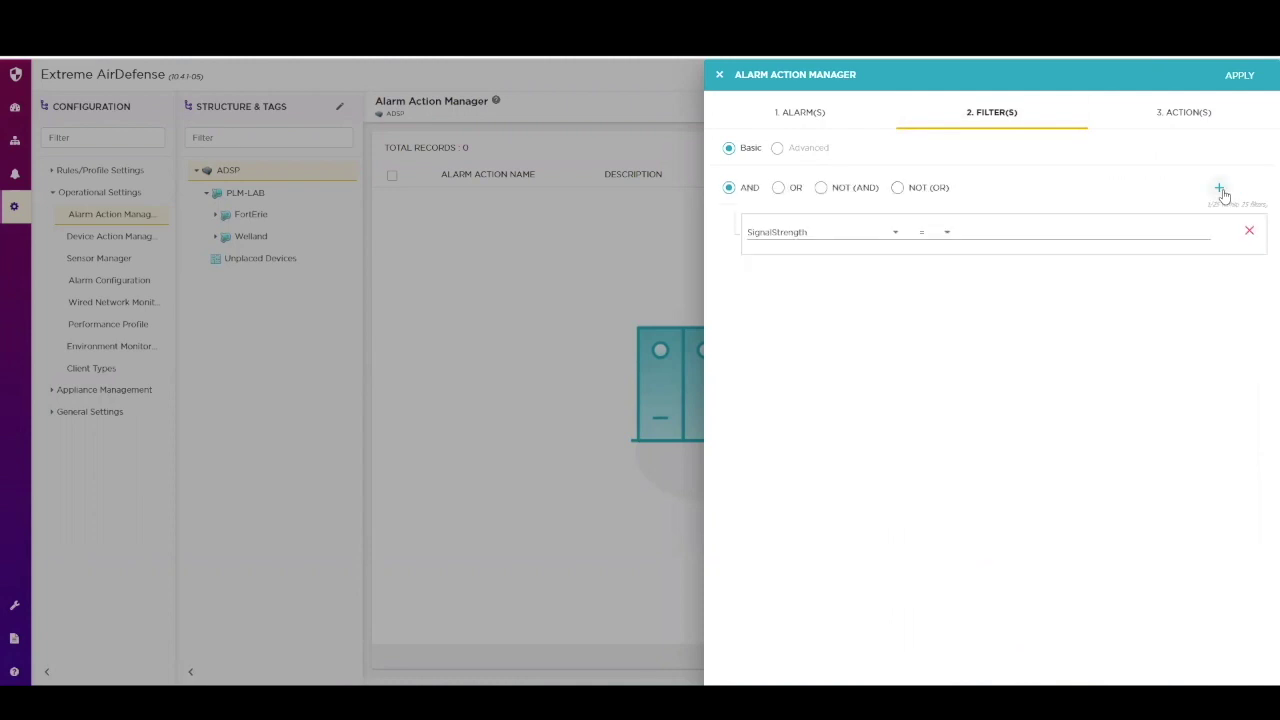
{"action": "left_click", "coordinate": [800, 233]}
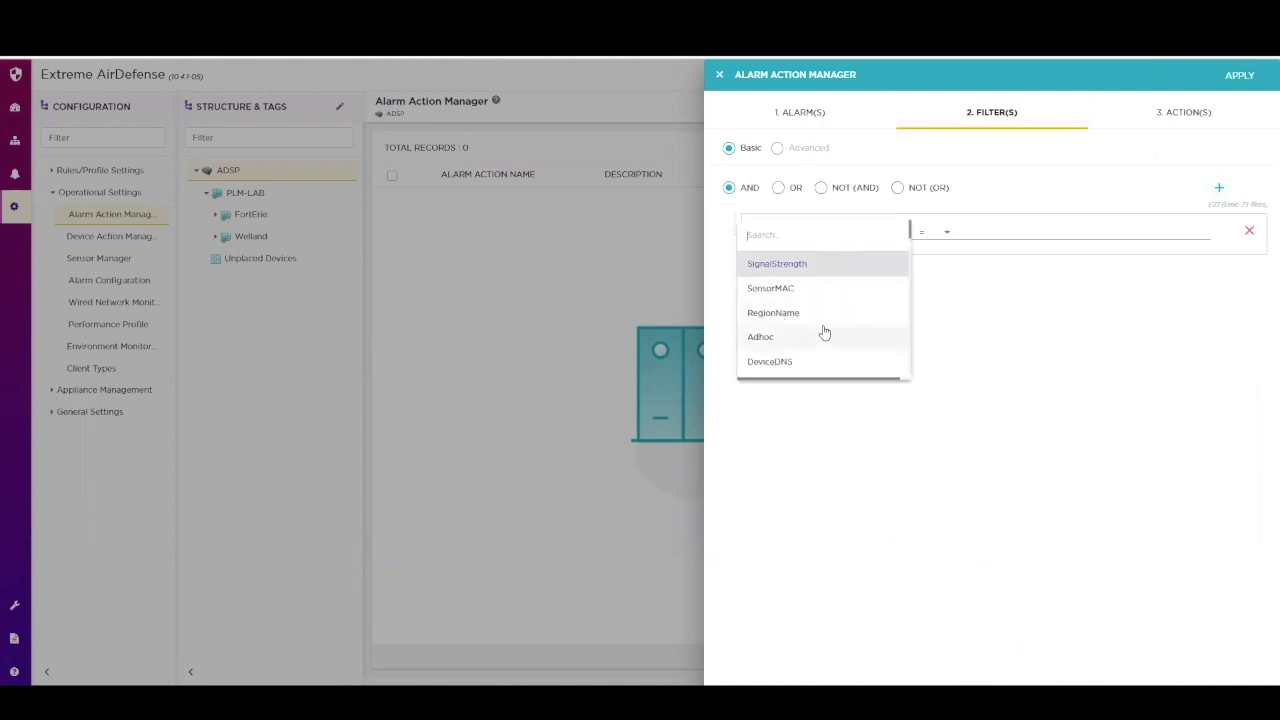
{"action": "scroll", "coordinate": [822, 330], "scroll_direction": "down", "scroll_amount": 5}
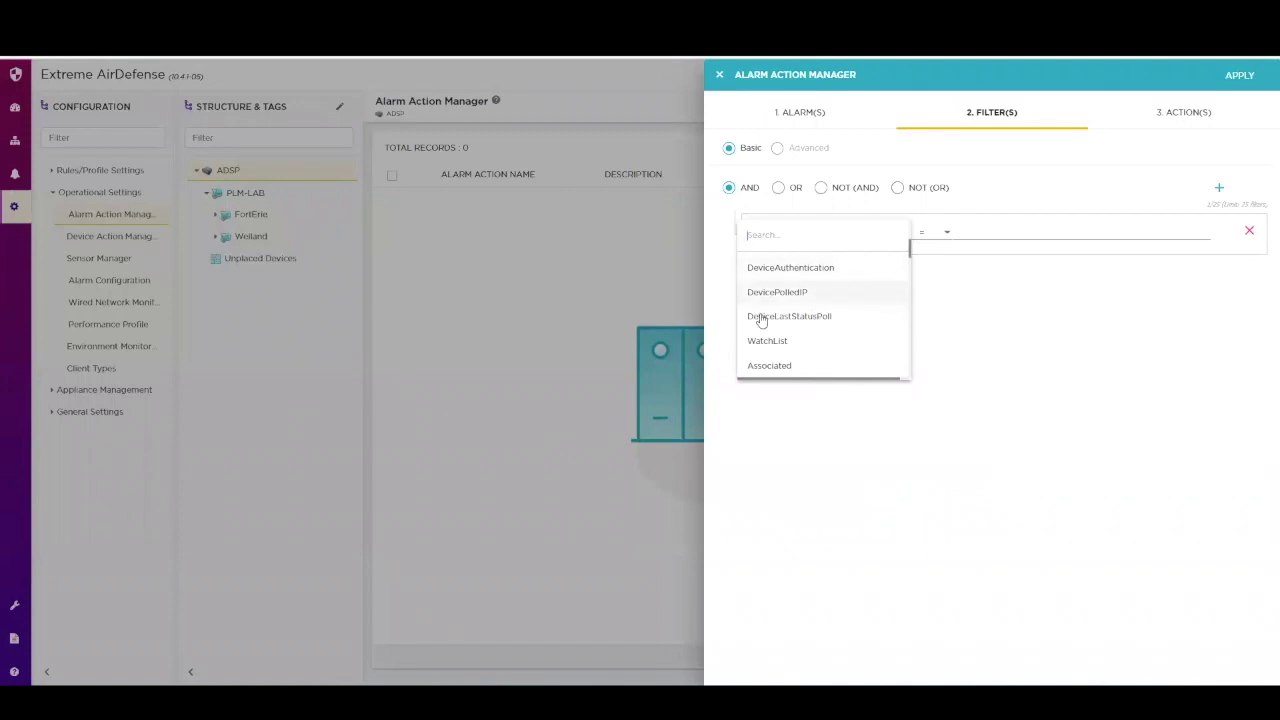
{"action": "left_click", "coordinate": [790, 366]}
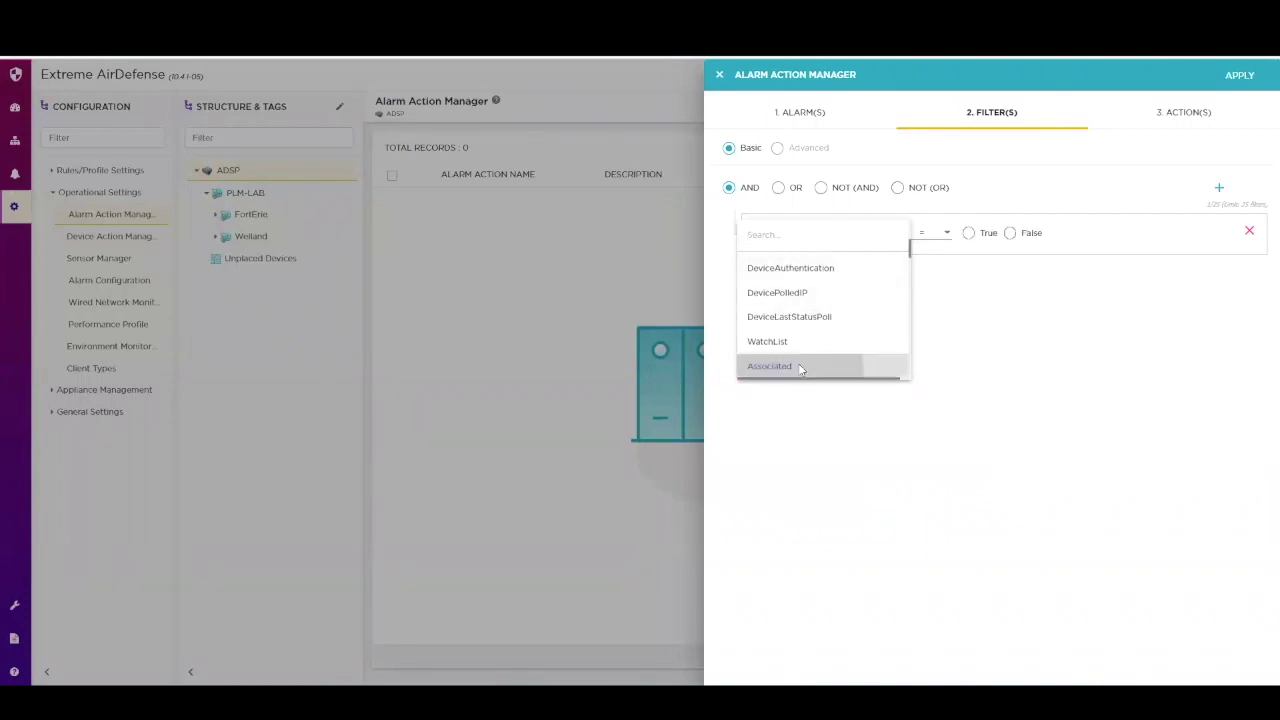
{"action": "left_click", "coordinate": [968, 232]}
Enable Email notification for the rule and review the WIPS Mitigation, Info Gathering and Sys Log options
{"action": "left_click", "coordinate": [1160, 114]}
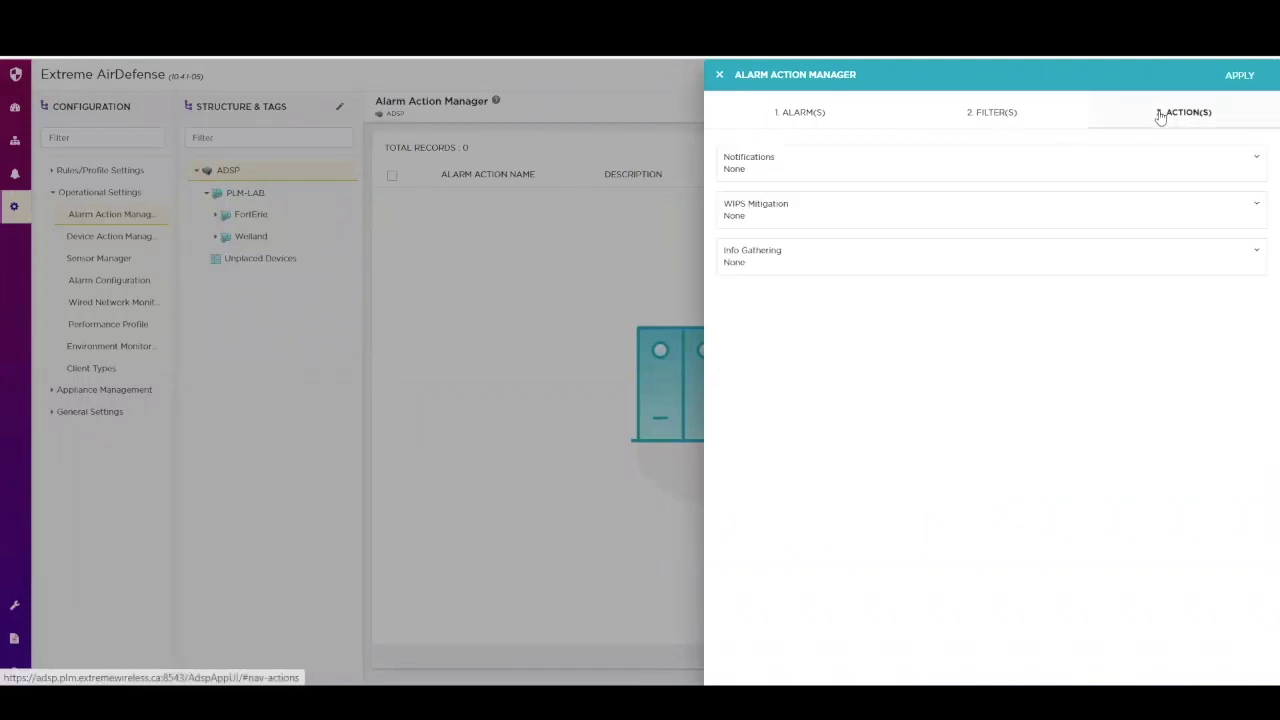
{"action": "left_click", "coordinate": [837, 162]}
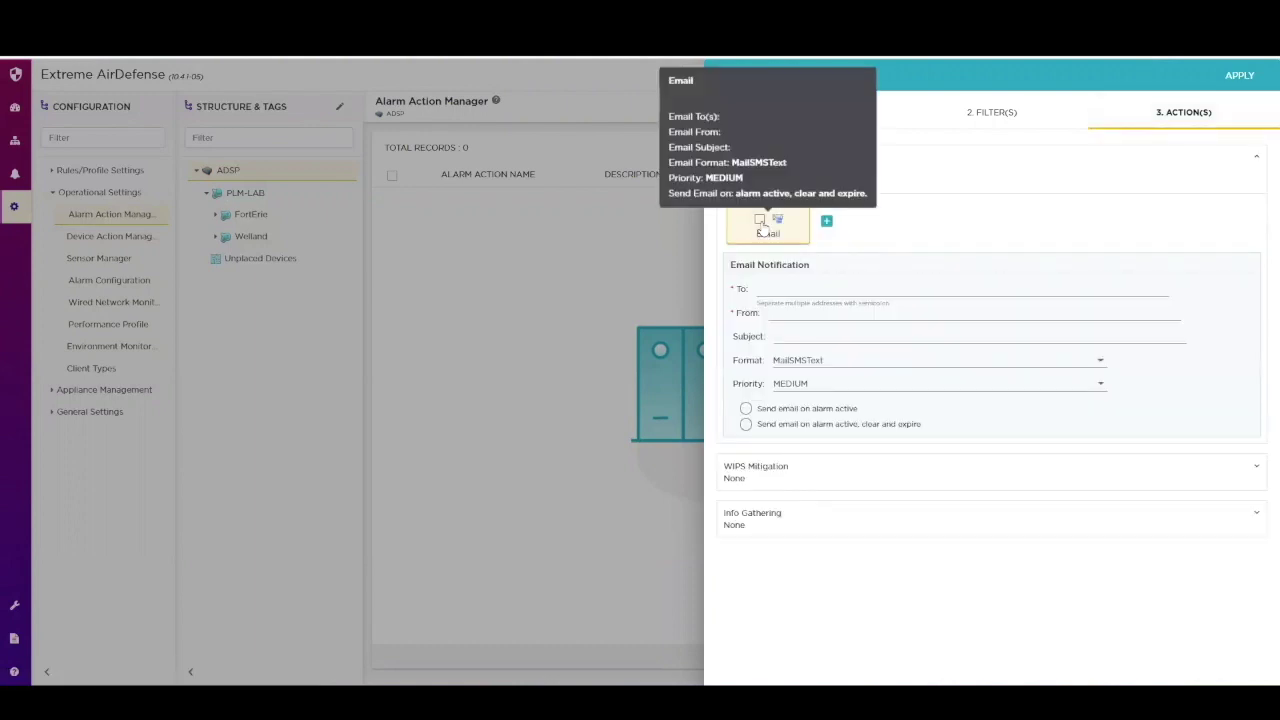
{"action": "left_click", "coordinate": [760, 219]}
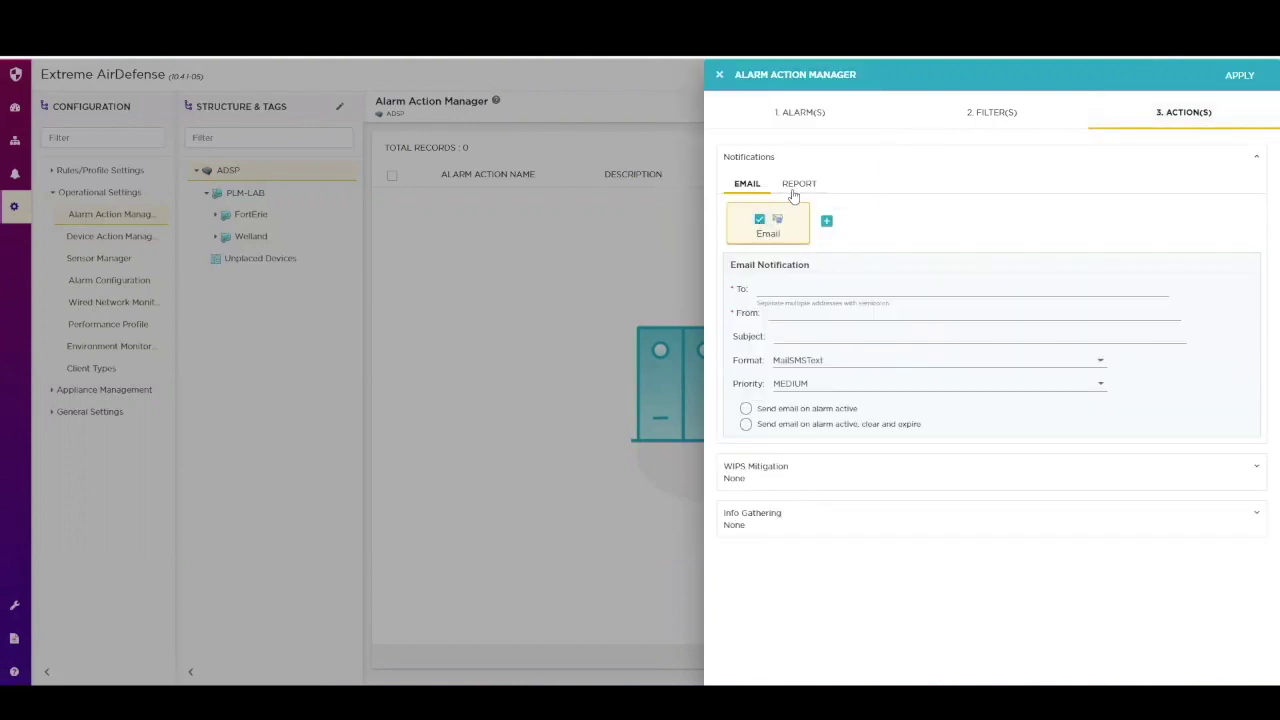
{"action": "left_click", "coordinate": [727, 476]}
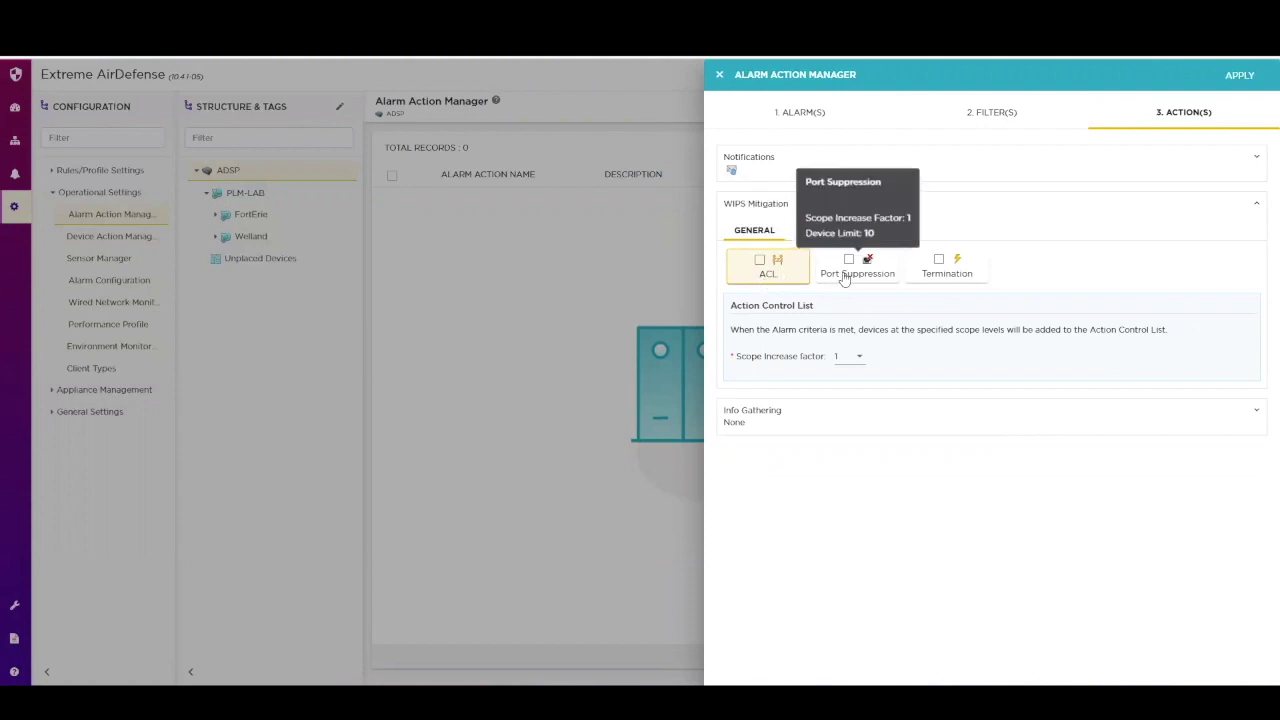
{"action": "left_click", "coordinate": [897, 412]}
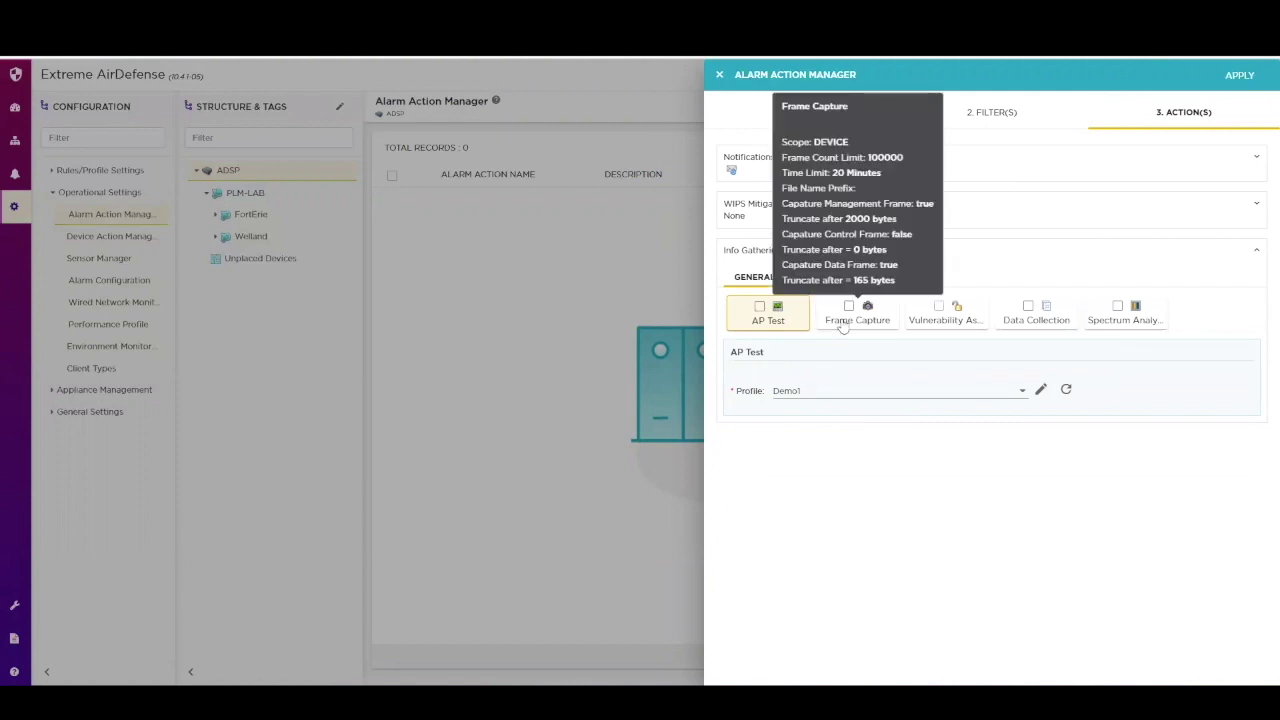
{"action": "mouse_move", "coordinate": [1148, 320]}
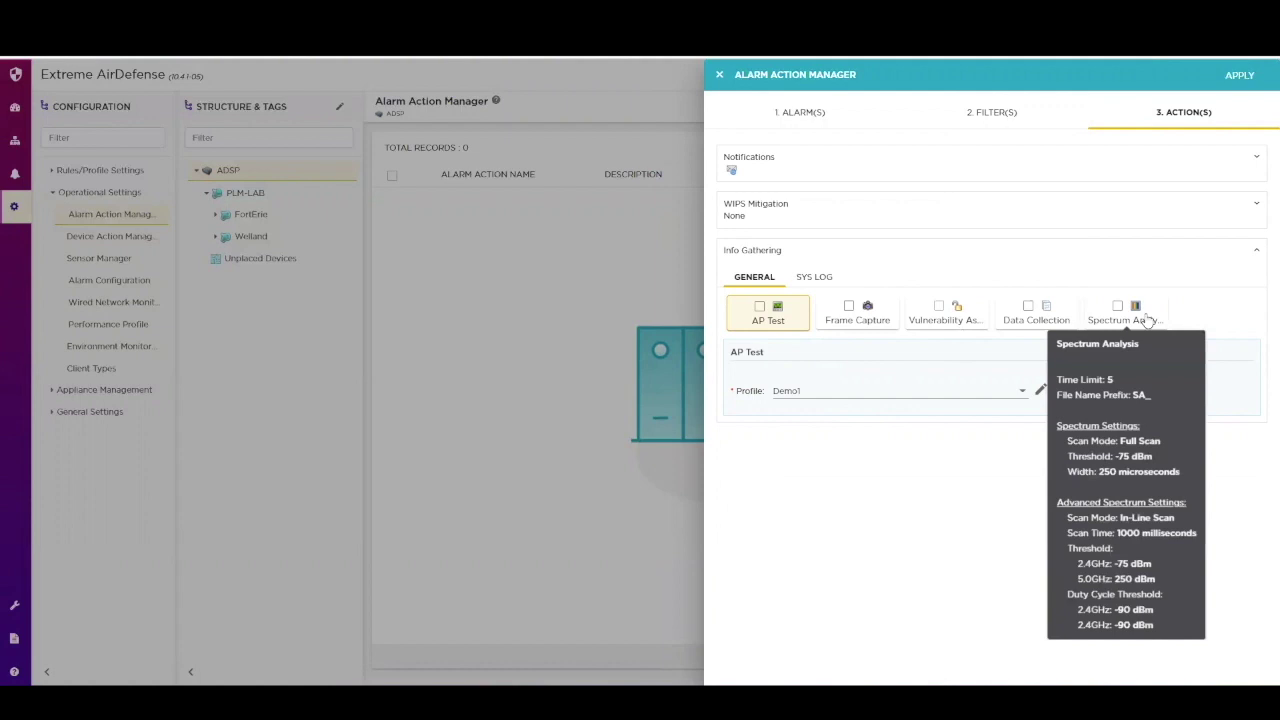
{"action": "left_click", "coordinate": [823, 283]}
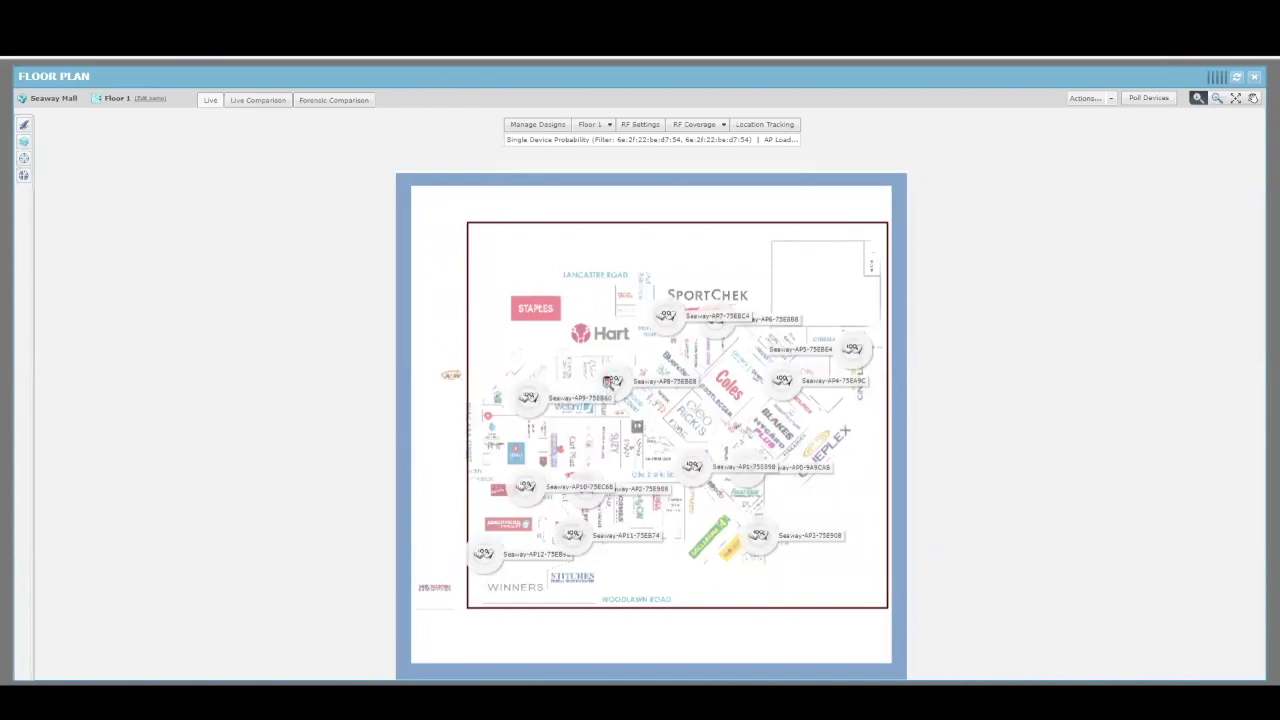
Read the located client device's details near Coles on the Seaway Mall Floor 1 plan
{"action": "mouse_move", "coordinate": [608, 386]}
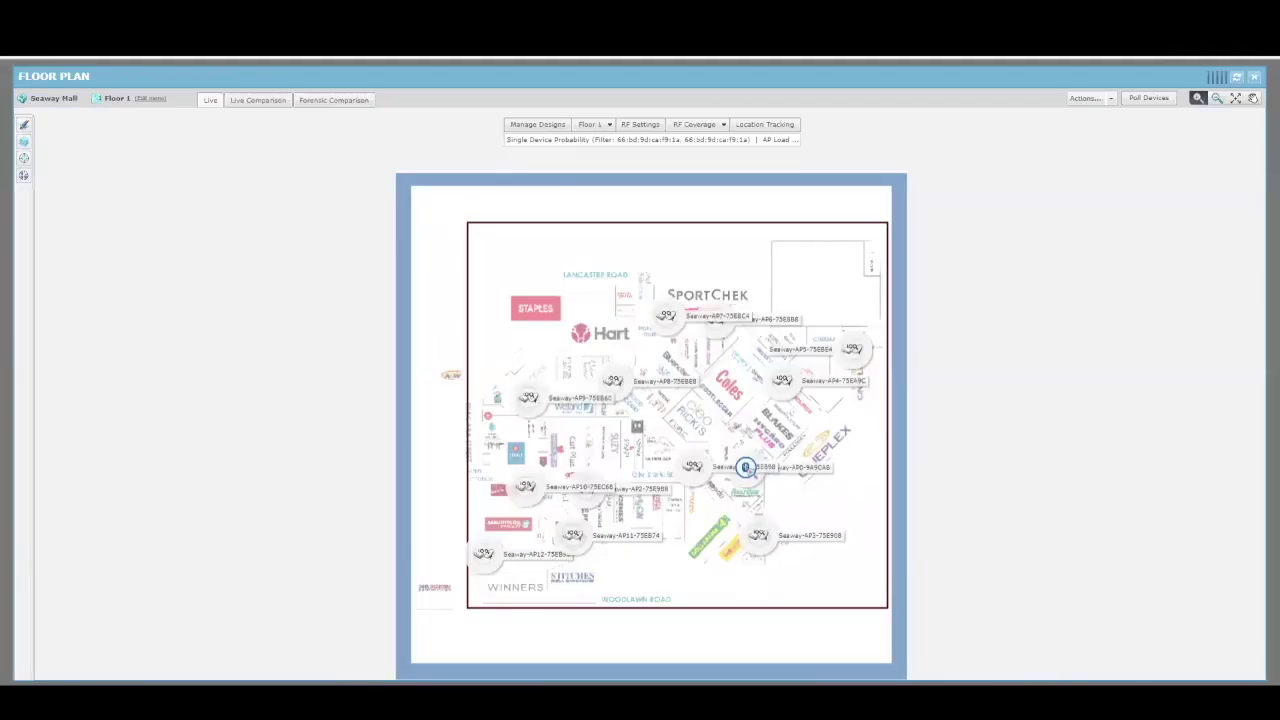
{"action": "mouse_move", "coordinate": [748, 470]}
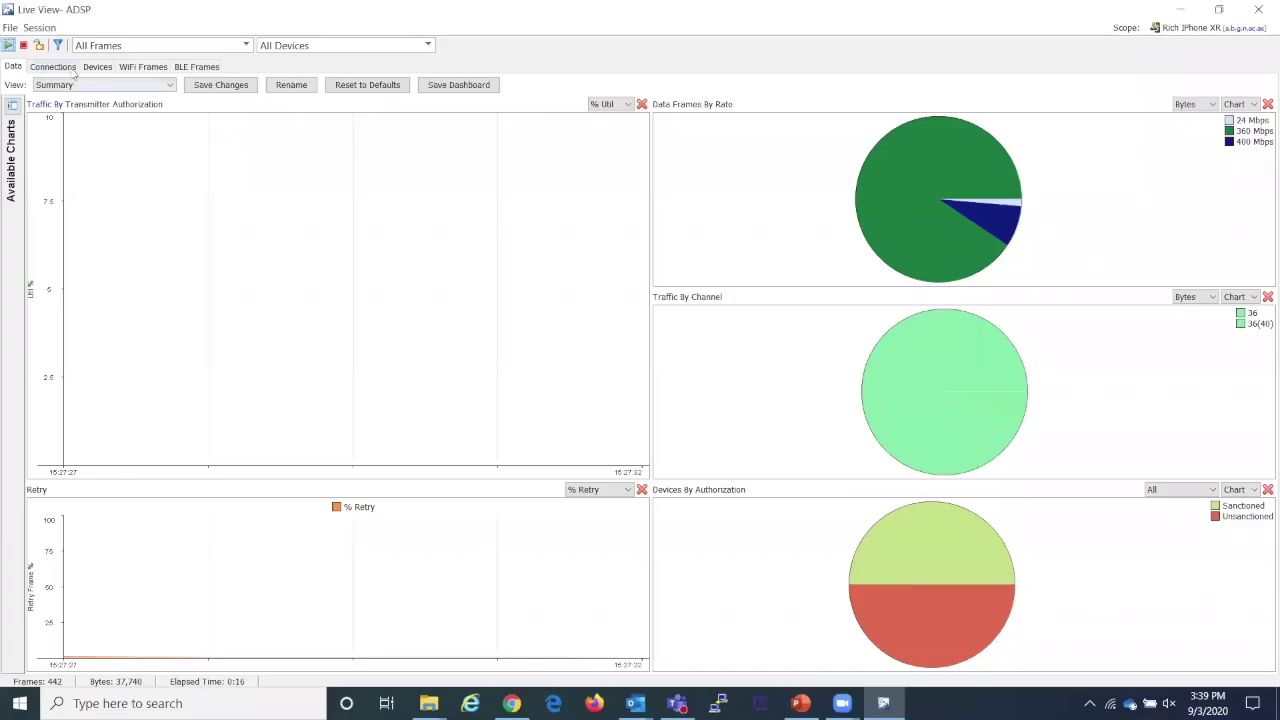
Review Live View's Connections, Devices and WiFi Frames tabs, ending on the connection map
{"action": "left_click", "coordinate": [66, 68]}
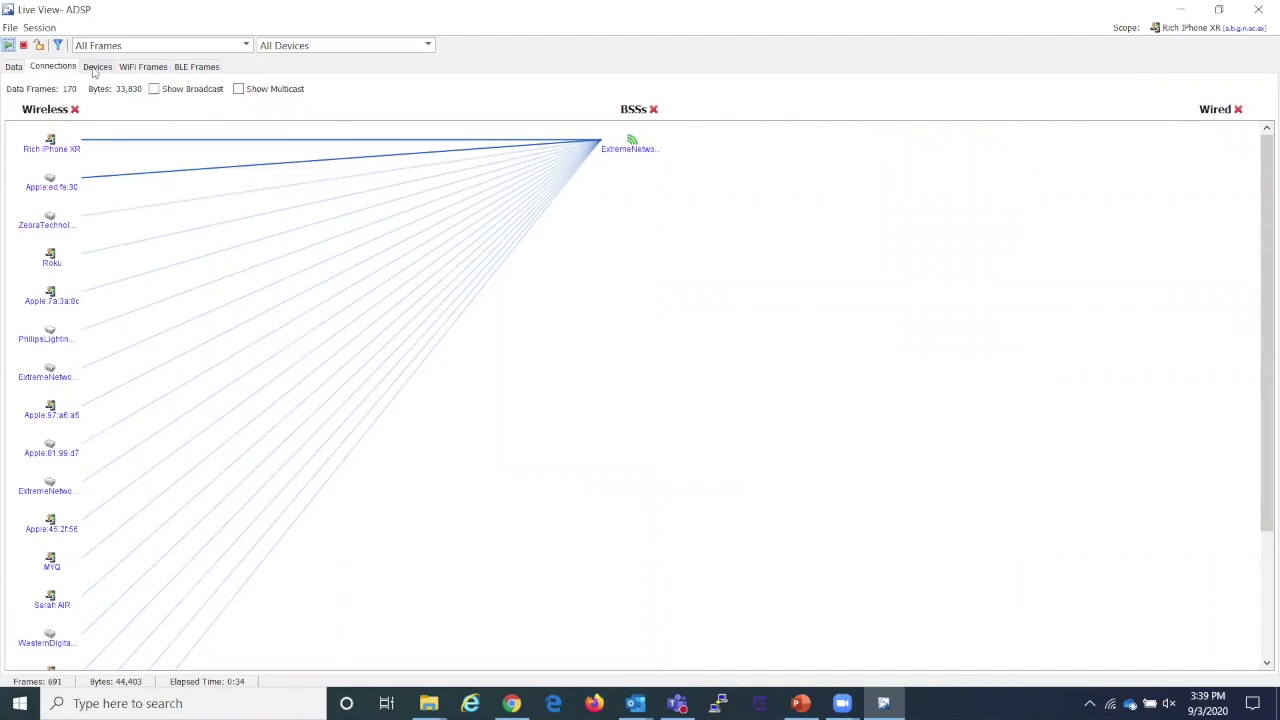
{"action": "left_click", "coordinate": [96, 67]}
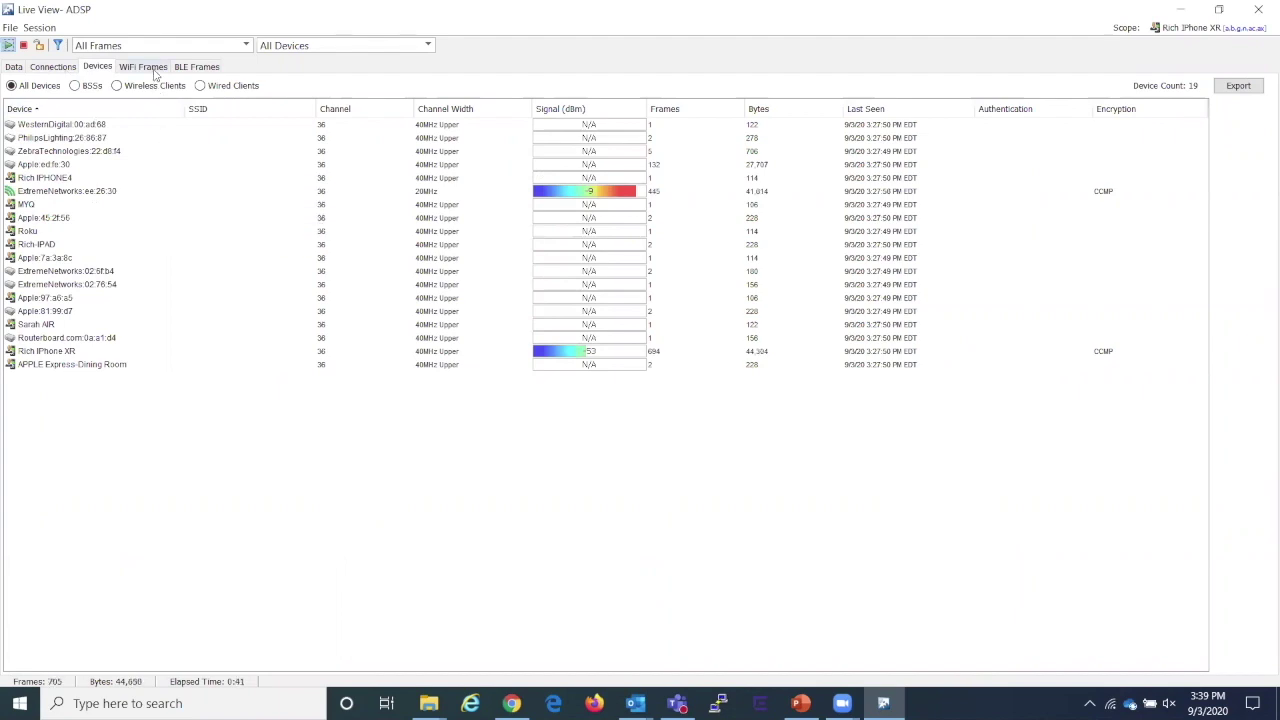
{"action": "left_click", "coordinate": [155, 69]}
{"action": "mouse_move", "coordinate": [322, 156]}
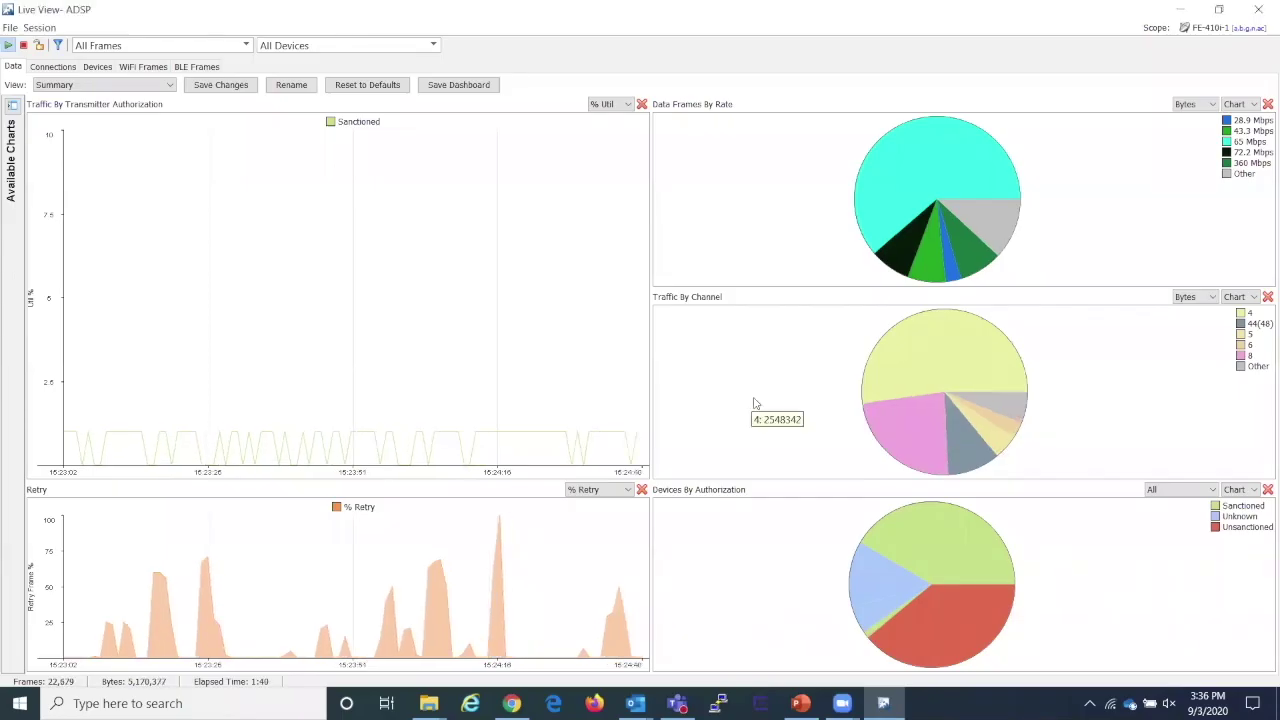
{"action": "left_click", "coordinate": [53, 67]}
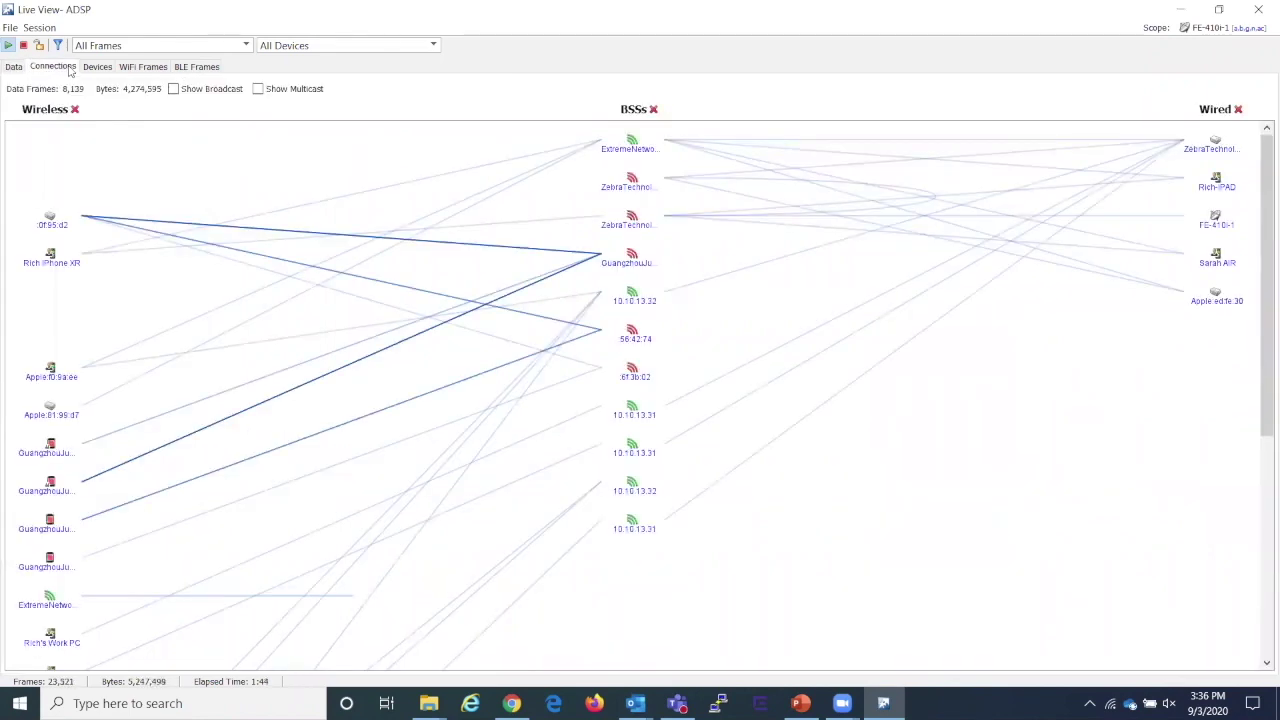
In Live View, filter the WiFi frame list to the iPhone XR client, then show all devices again
{"action": "left_click", "coordinate": [97, 67]}
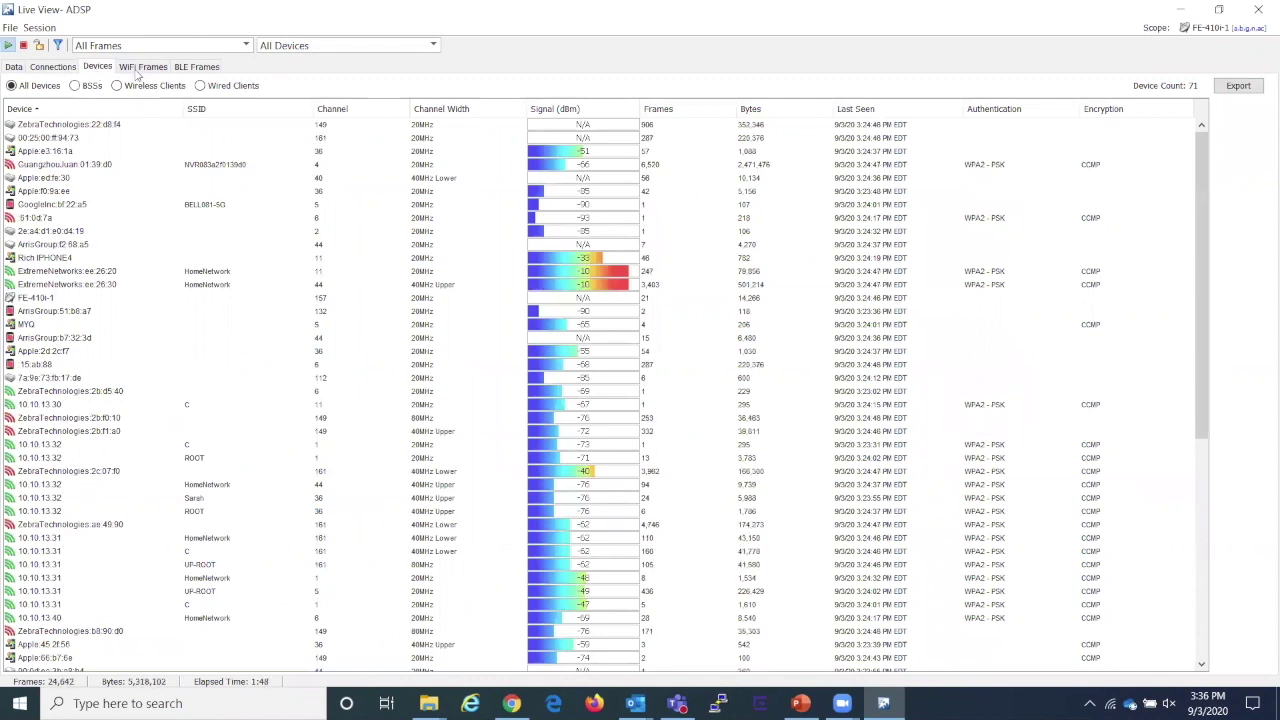
{"action": "left_click", "coordinate": [140, 67]}
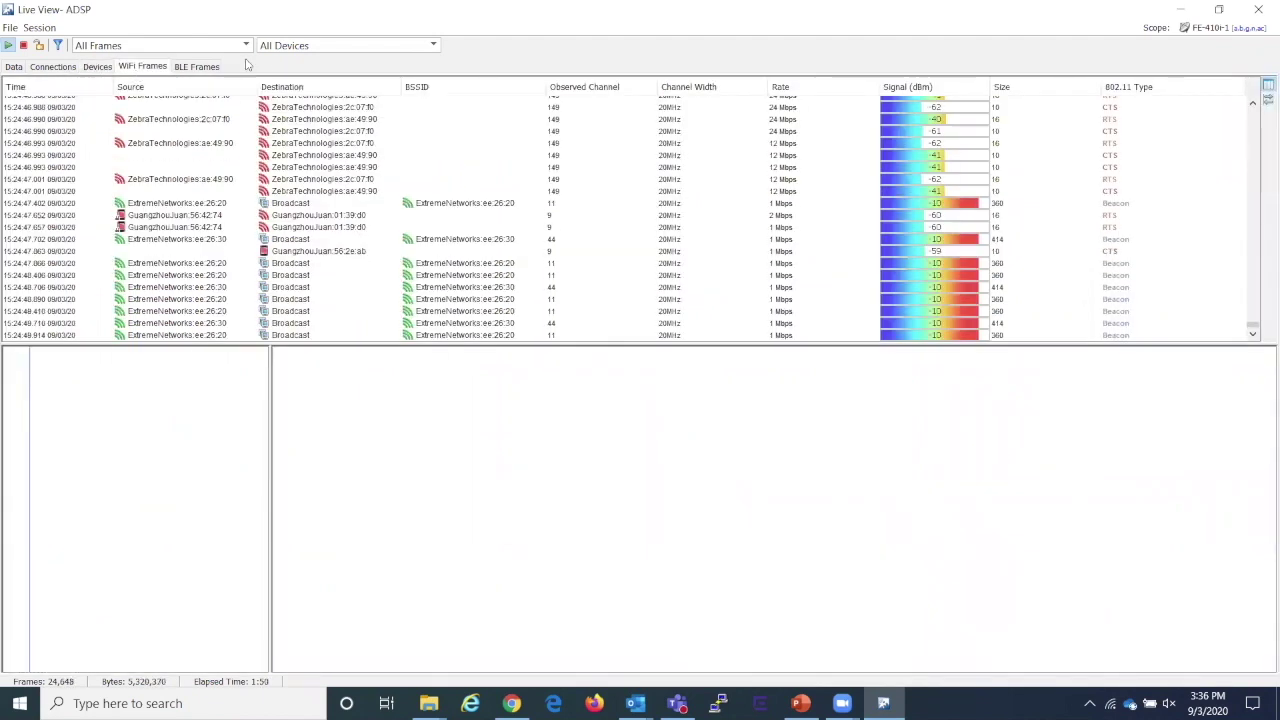
{"action": "left_click", "coordinate": [280, 50]}
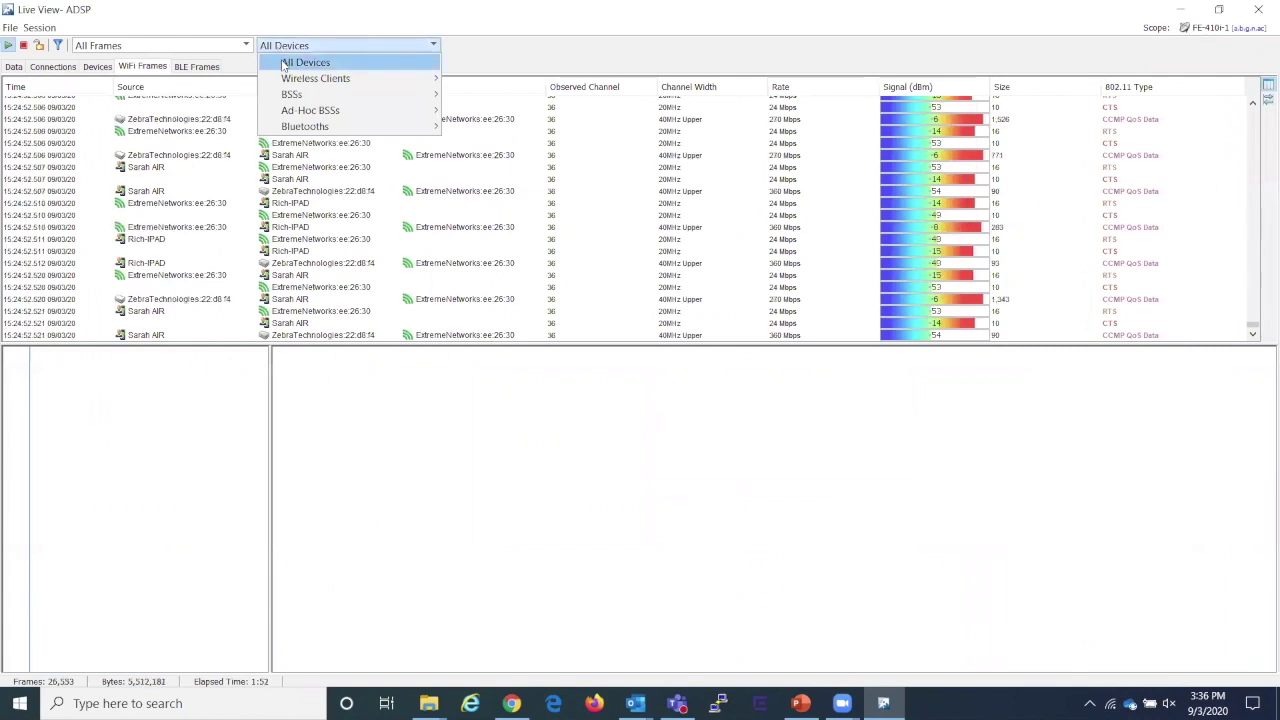
{"action": "mouse_move", "coordinate": [291, 82]}
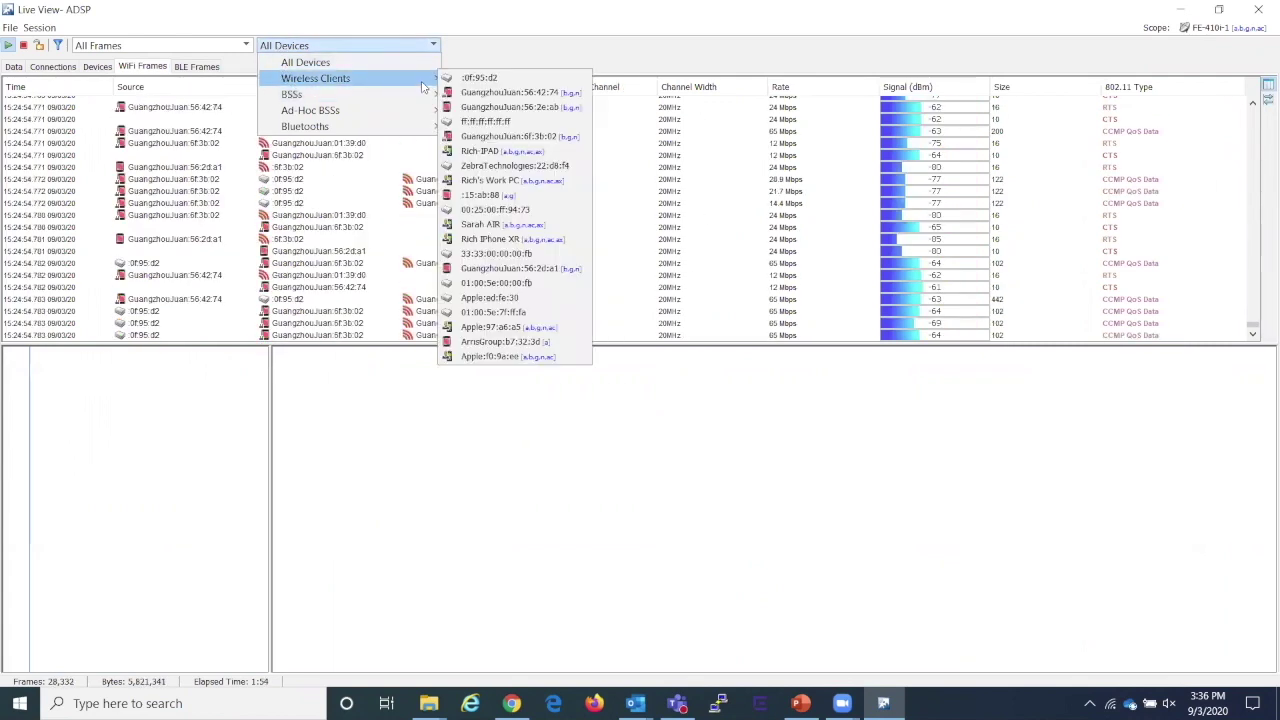
{"action": "left_click", "coordinate": [490, 240]}
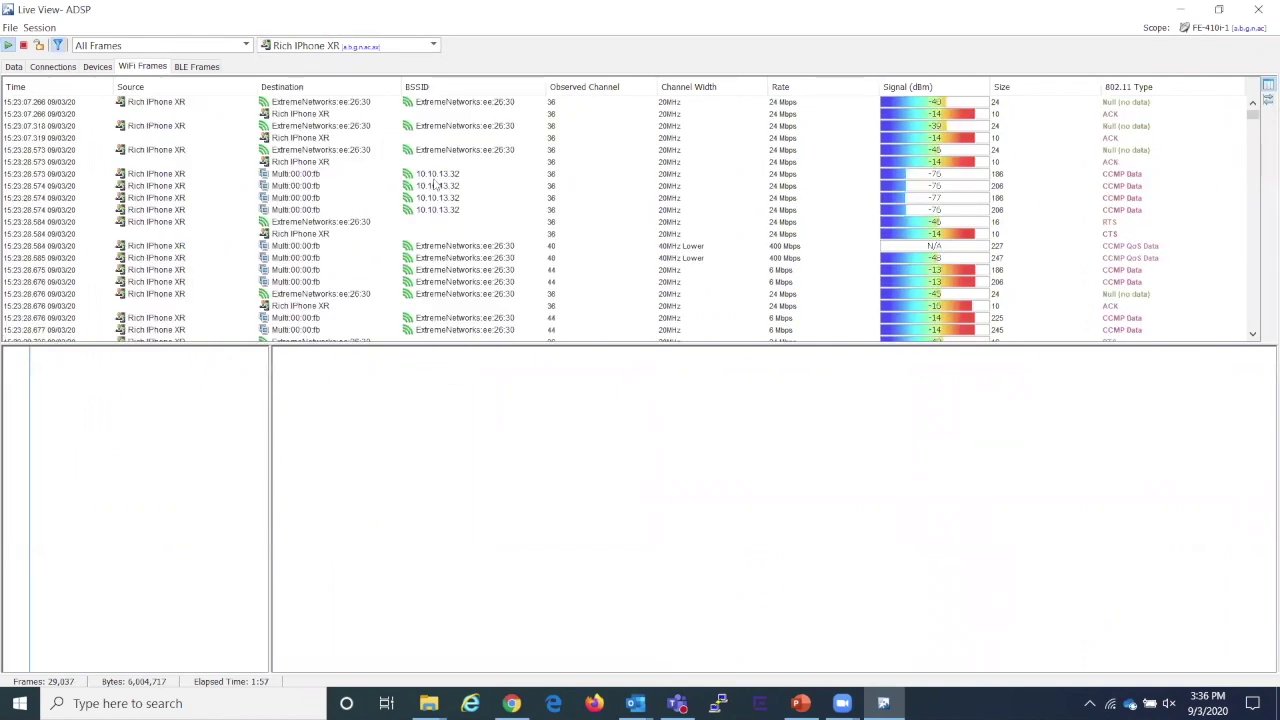
{"action": "left_click", "coordinate": [300, 47]}
{"action": "left_click", "coordinate": [298, 63]}
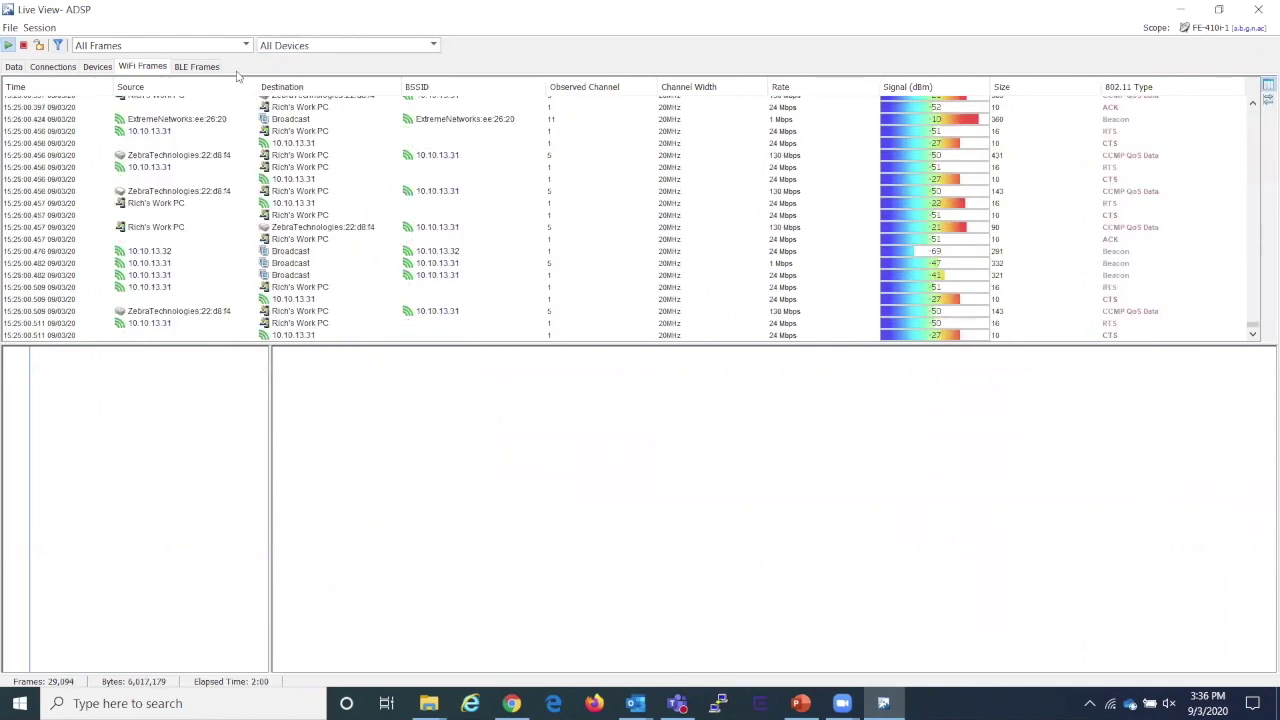
Inspect the 19230 - 49845 iBeacon BLE frame's Major and Proximity UUID bytes
{"action": "left_click", "coordinate": [205, 67]}
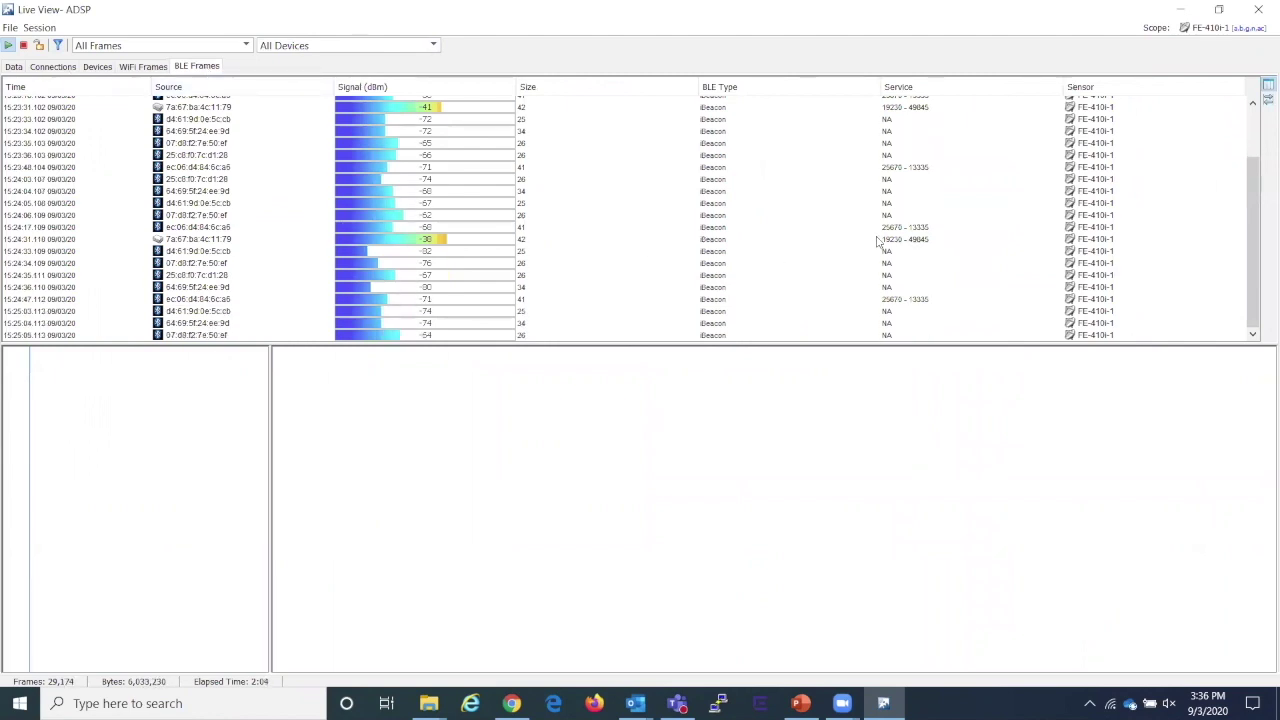
{"action": "left_click", "coordinate": [879, 240]}
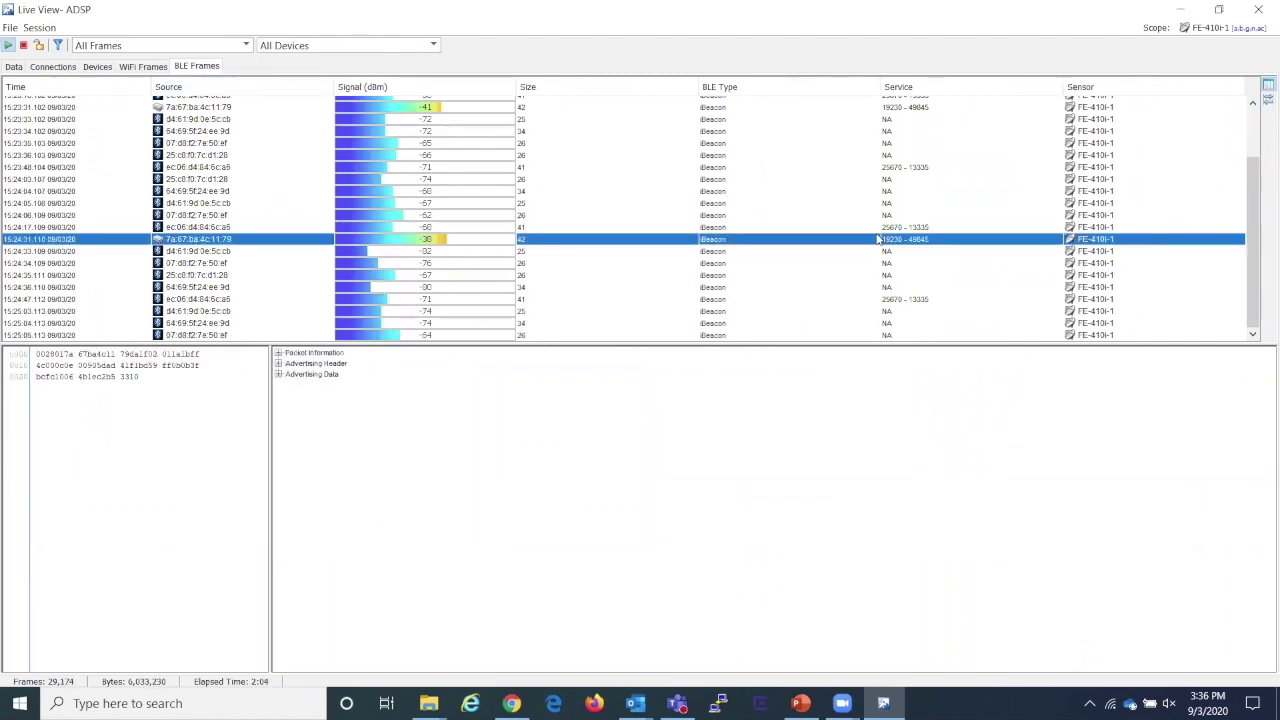
{"action": "left_click", "coordinate": [278, 374]}
{"action": "left_click", "coordinate": [292, 396]}
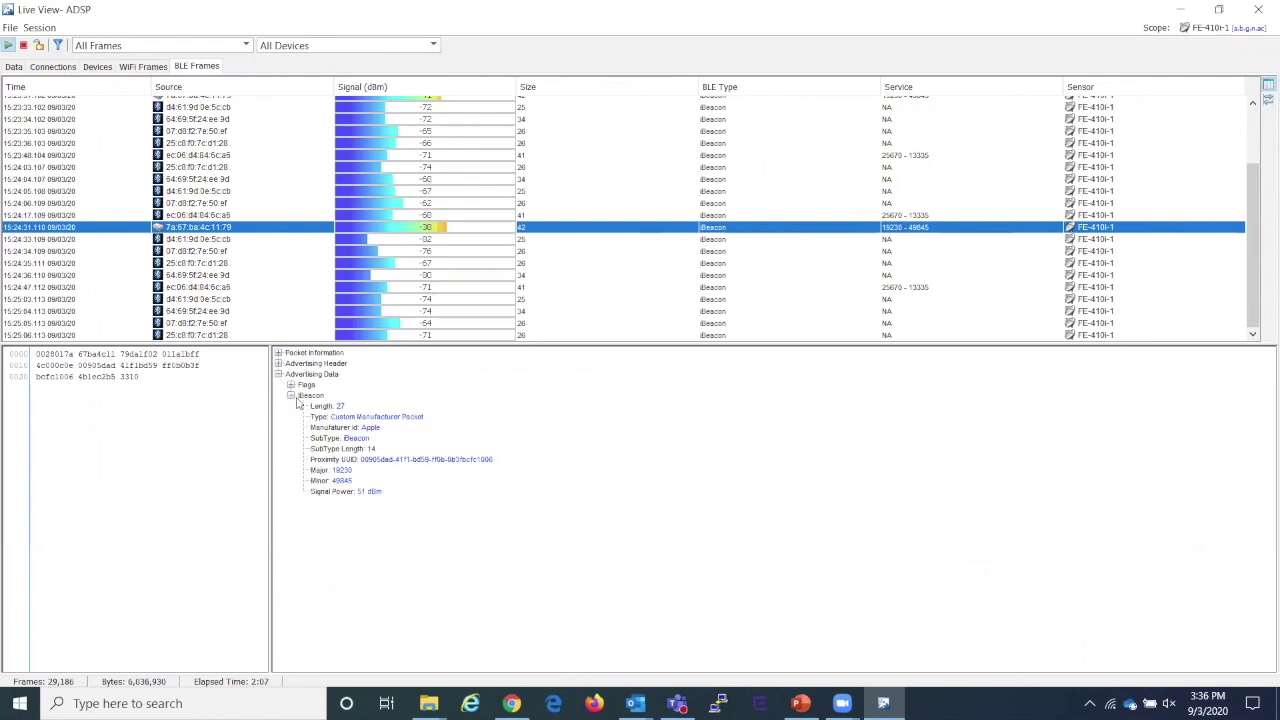
{"action": "left_click", "coordinate": [345, 471]}
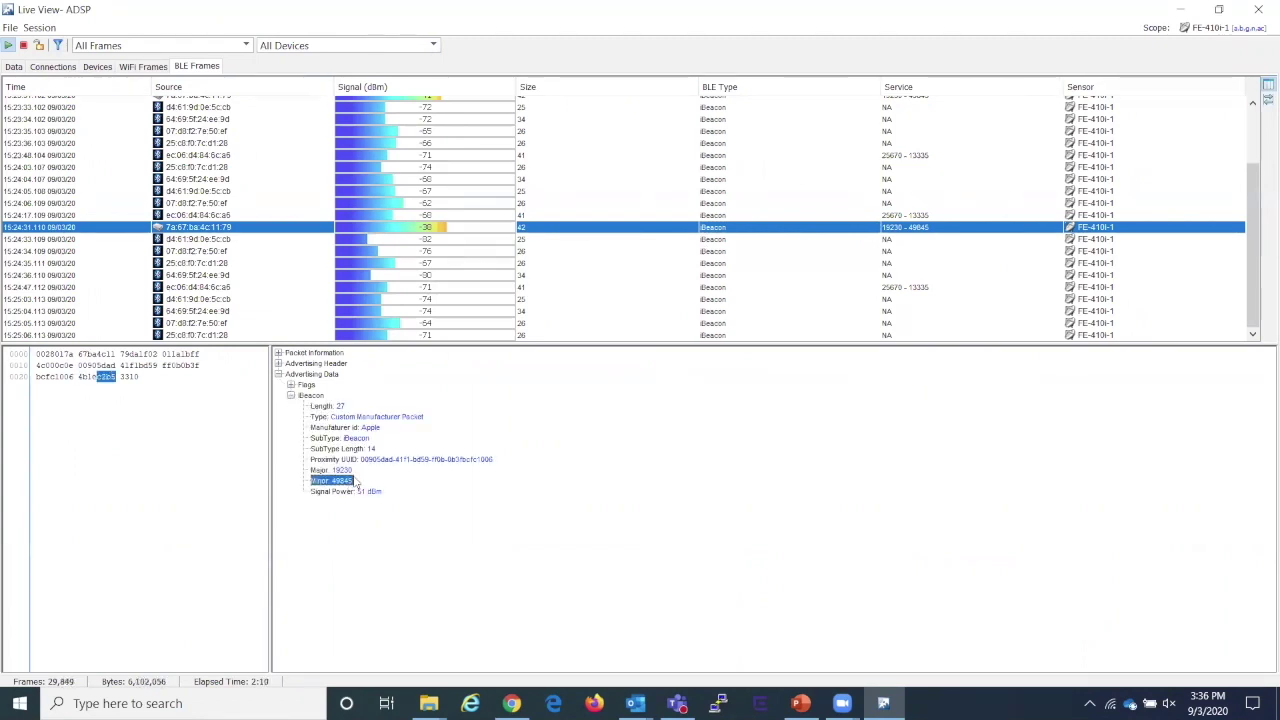
{"action": "left_click", "coordinate": [430, 461]}
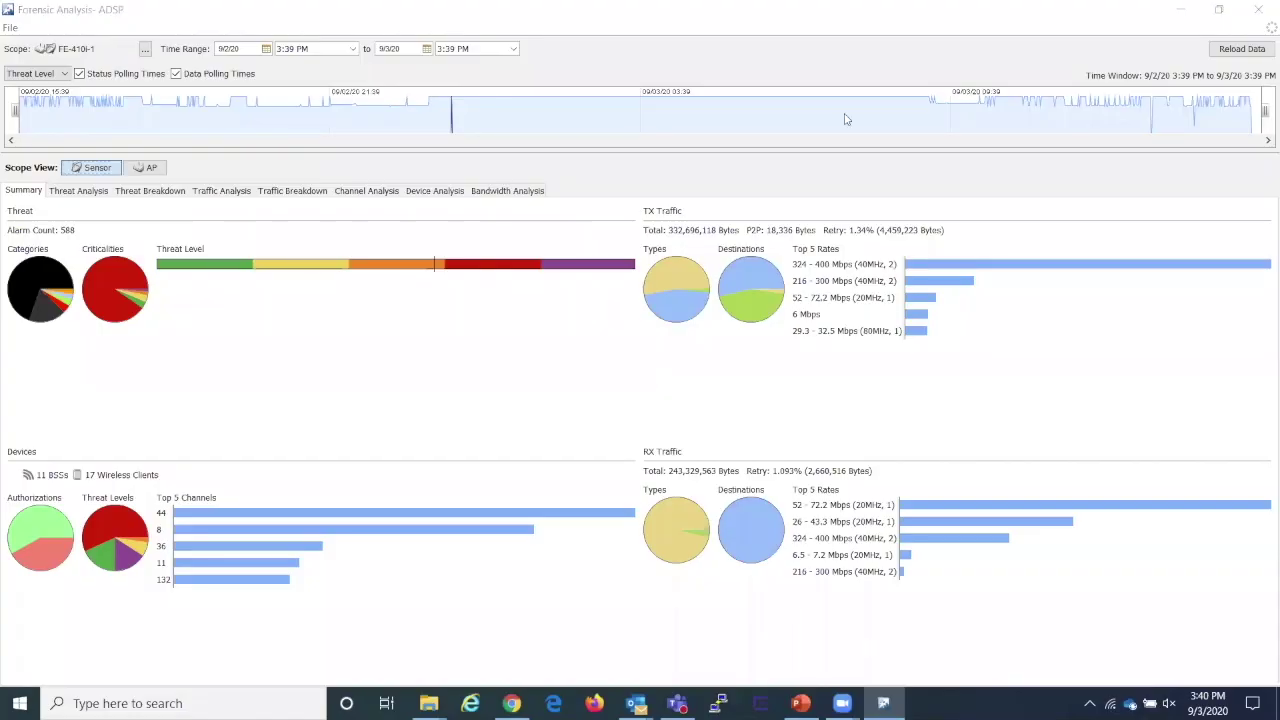
Browse the sensor's threat, traffic, channel and device analysis charts
{"action": "left_click", "coordinate": [82, 194]}
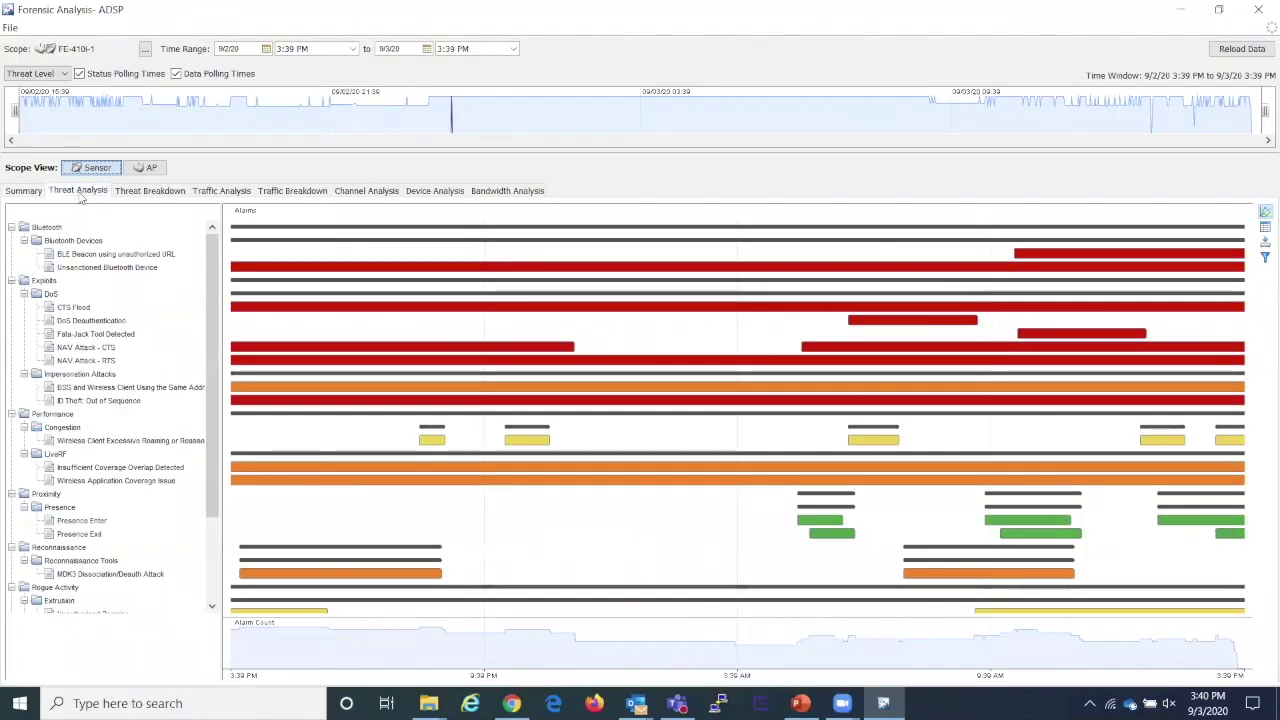
{"action": "left_click", "coordinate": [129, 194]}
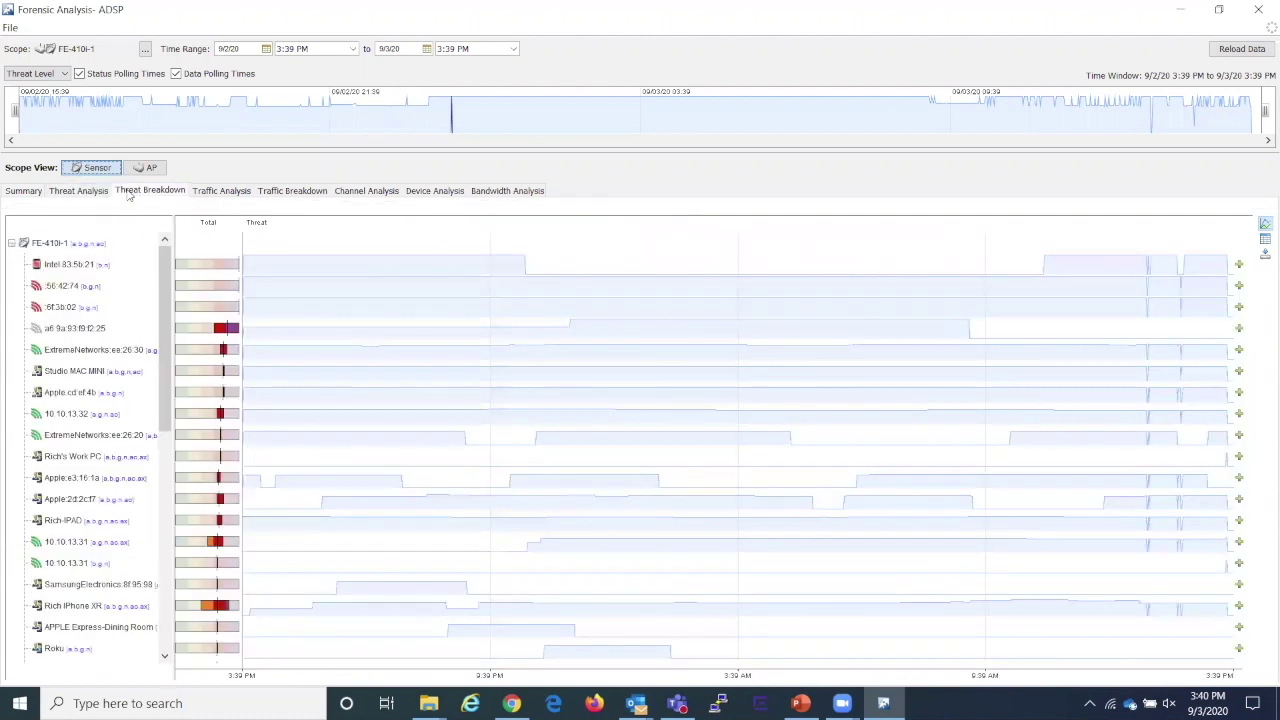
{"action": "left_click", "coordinate": [219, 191]}
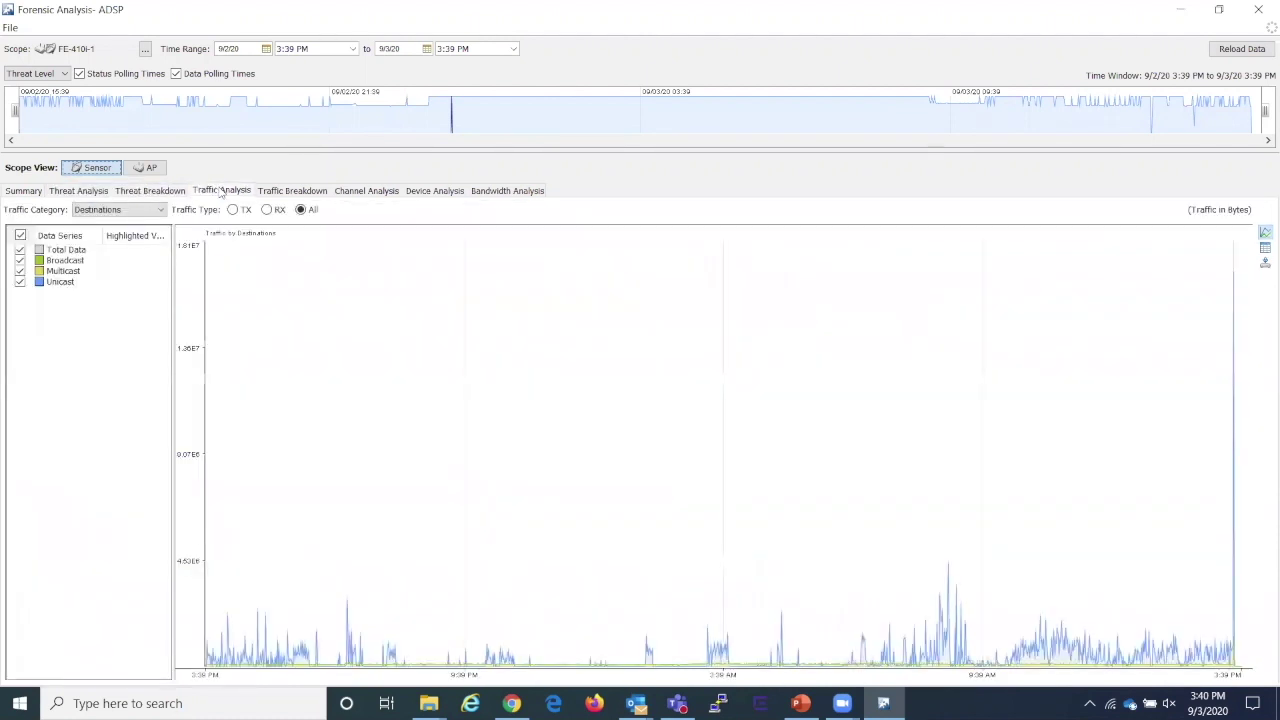
{"action": "left_click", "coordinate": [271, 192]}
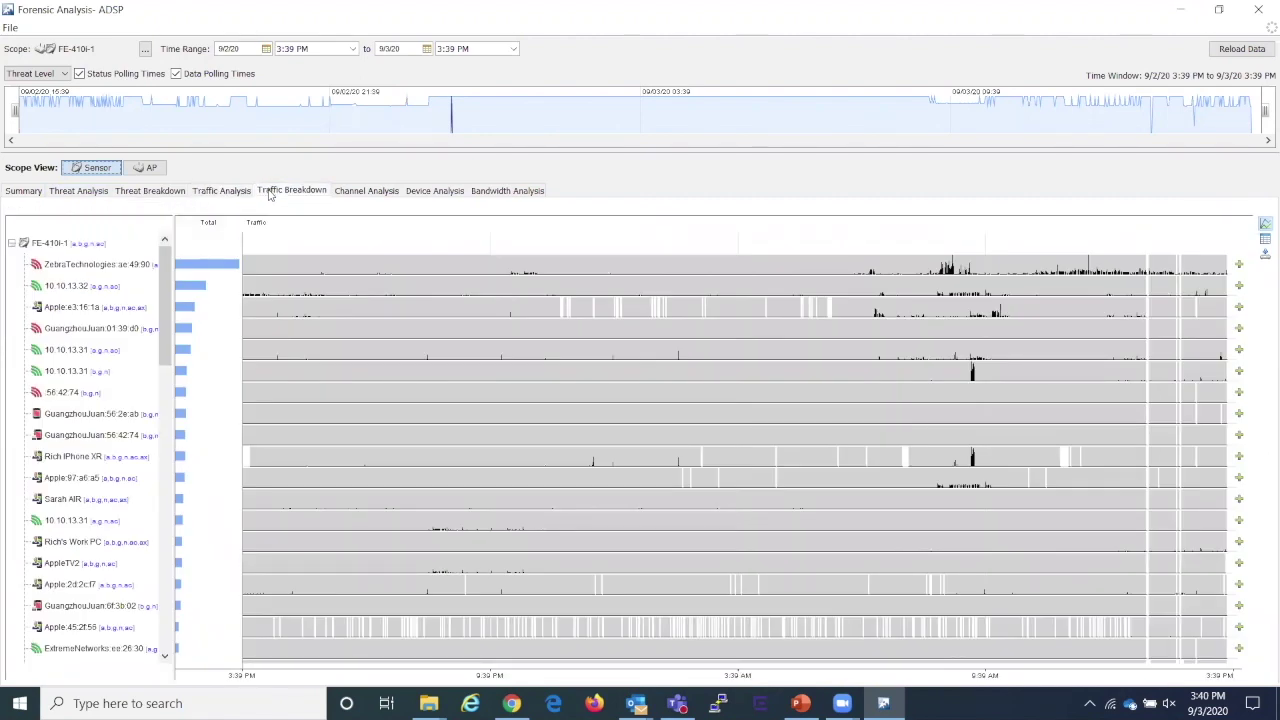
{"action": "left_click", "coordinate": [379, 189]}
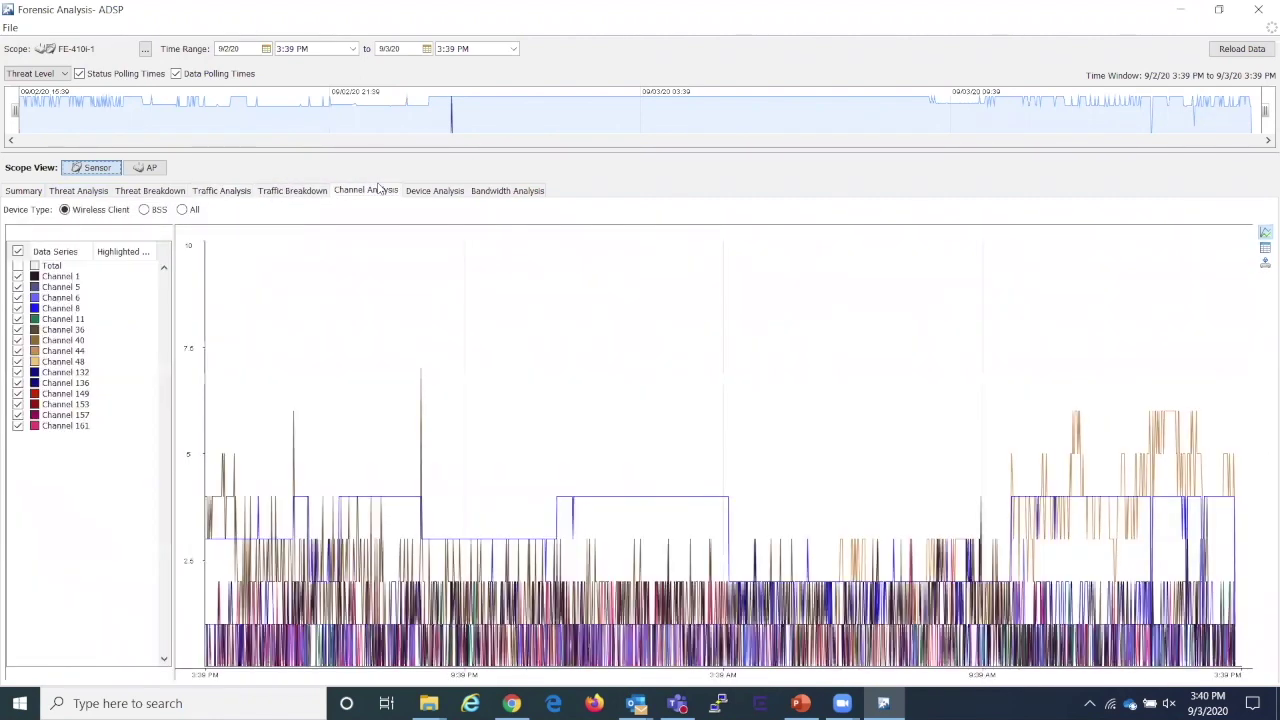
{"action": "left_click", "coordinate": [434, 196]}
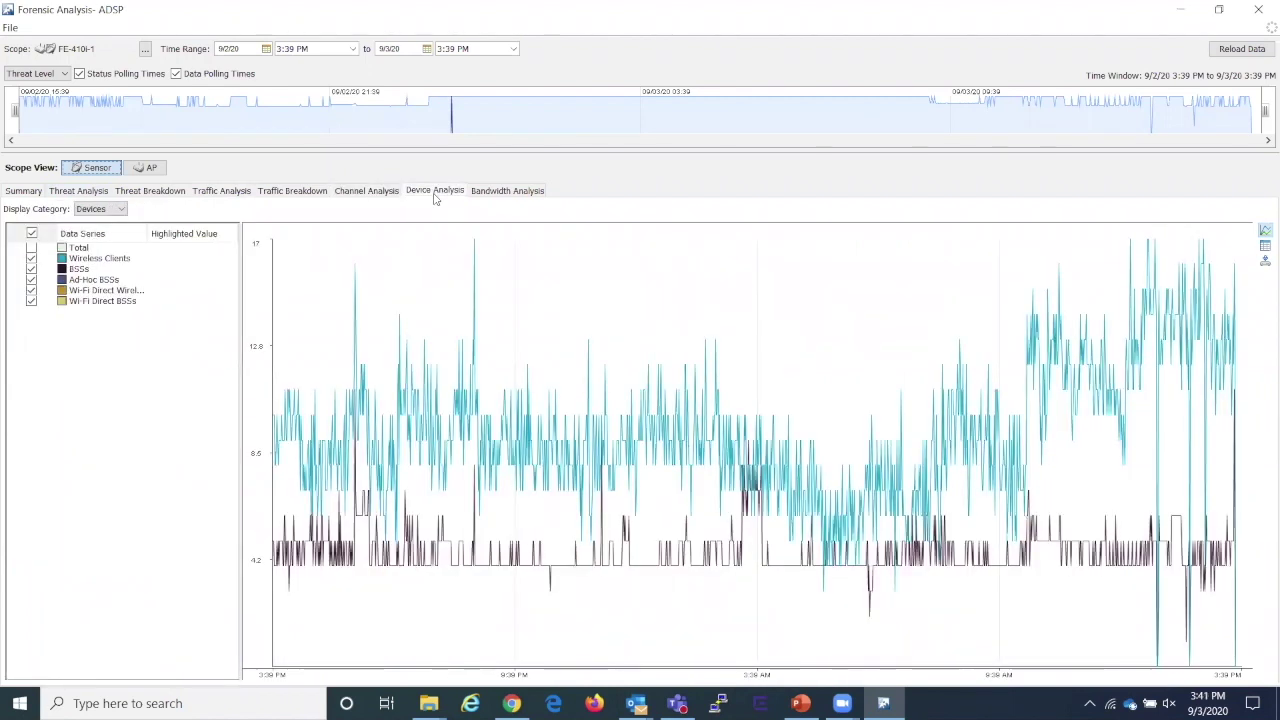
Scope the analysis to the access point, check its Adoption History, then return to Summary
{"action": "left_click", "coordinate": [147, 169]}
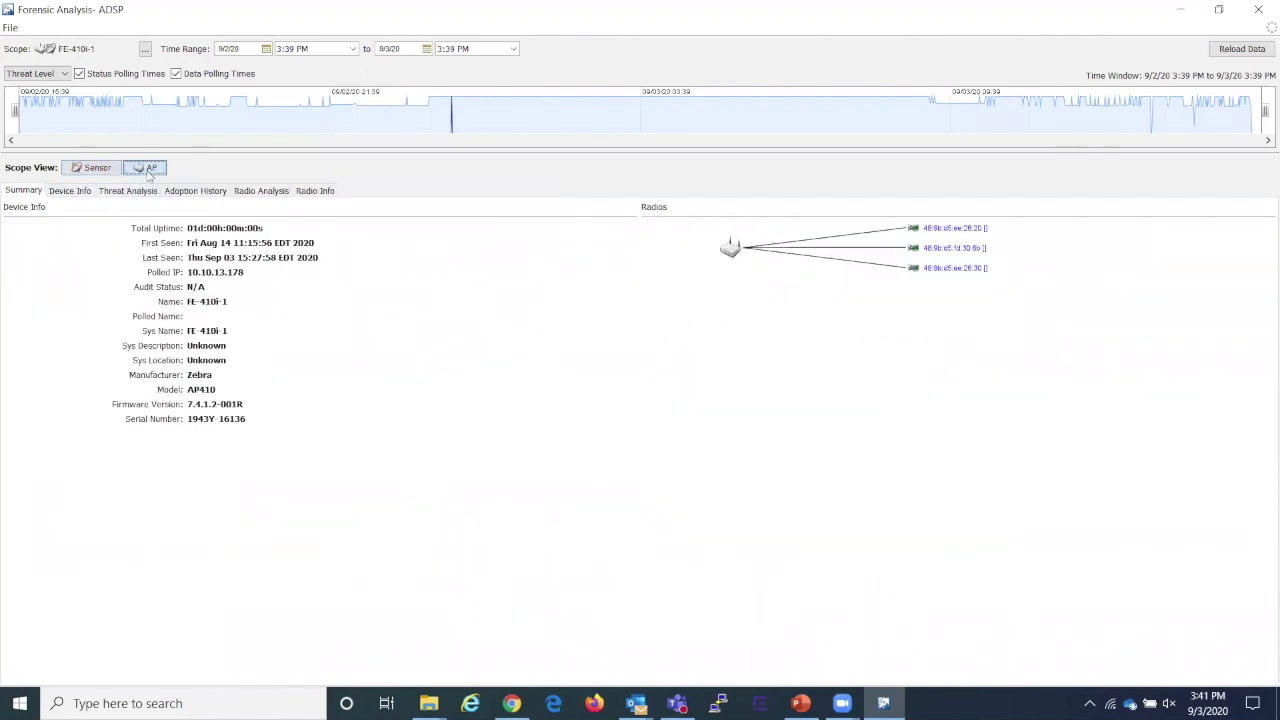
{"action": "left_click", "coordinate": [186, 192]}
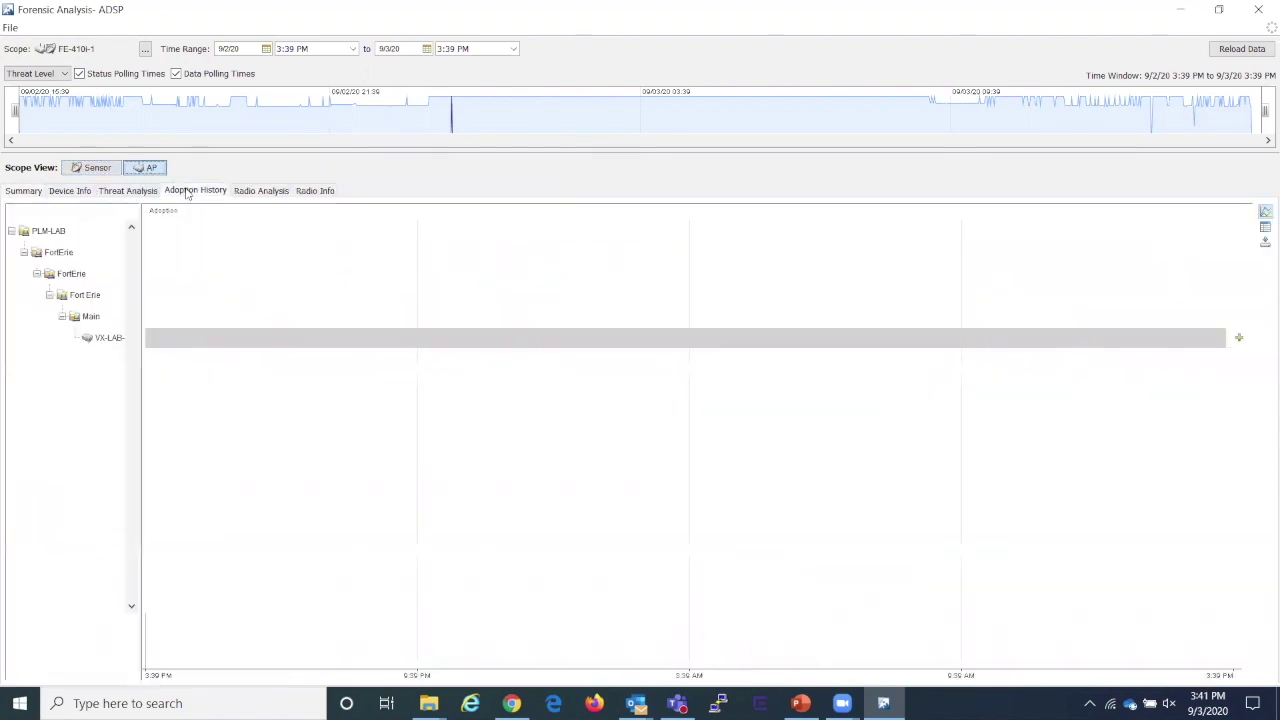
{"action": "left_click", "coordinate": [18, 192]}
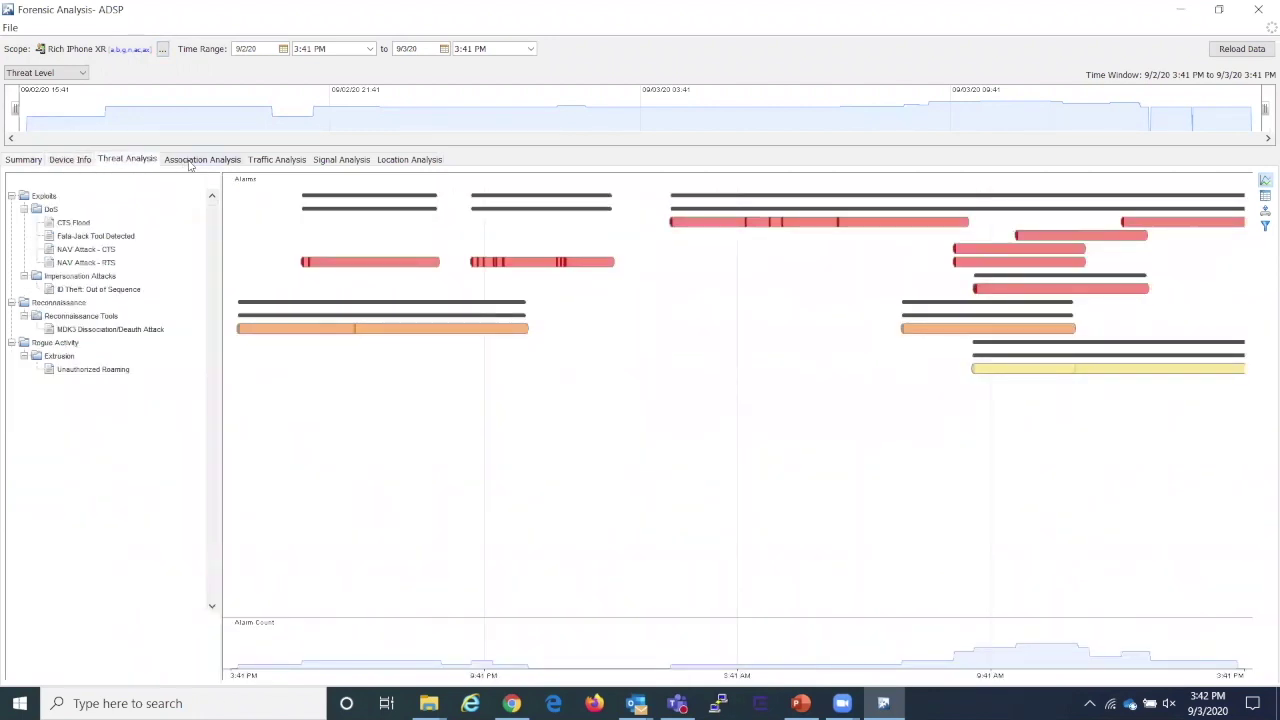
Review the client's association, traffic and signal charts, then map its location on the Main floor
{"action": "left_click", "coordinate": [190, 163]}
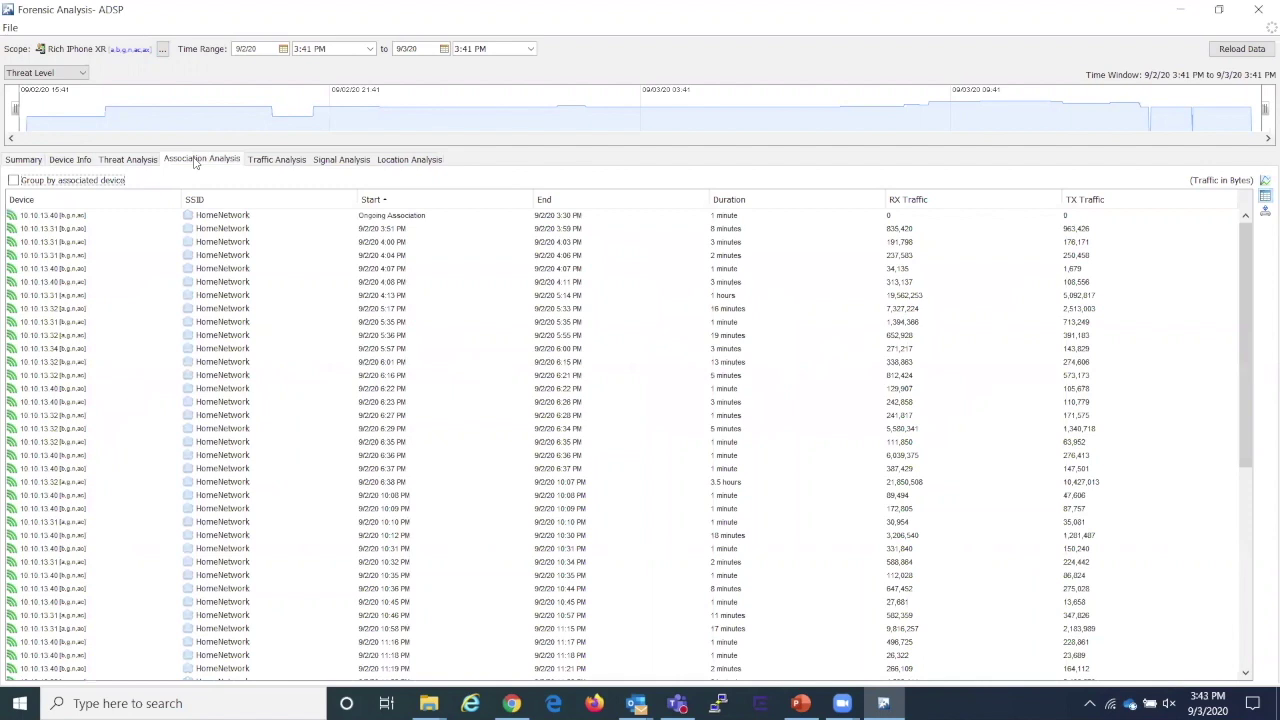
{"action": "left_click", "coordinate": [299, 163]}
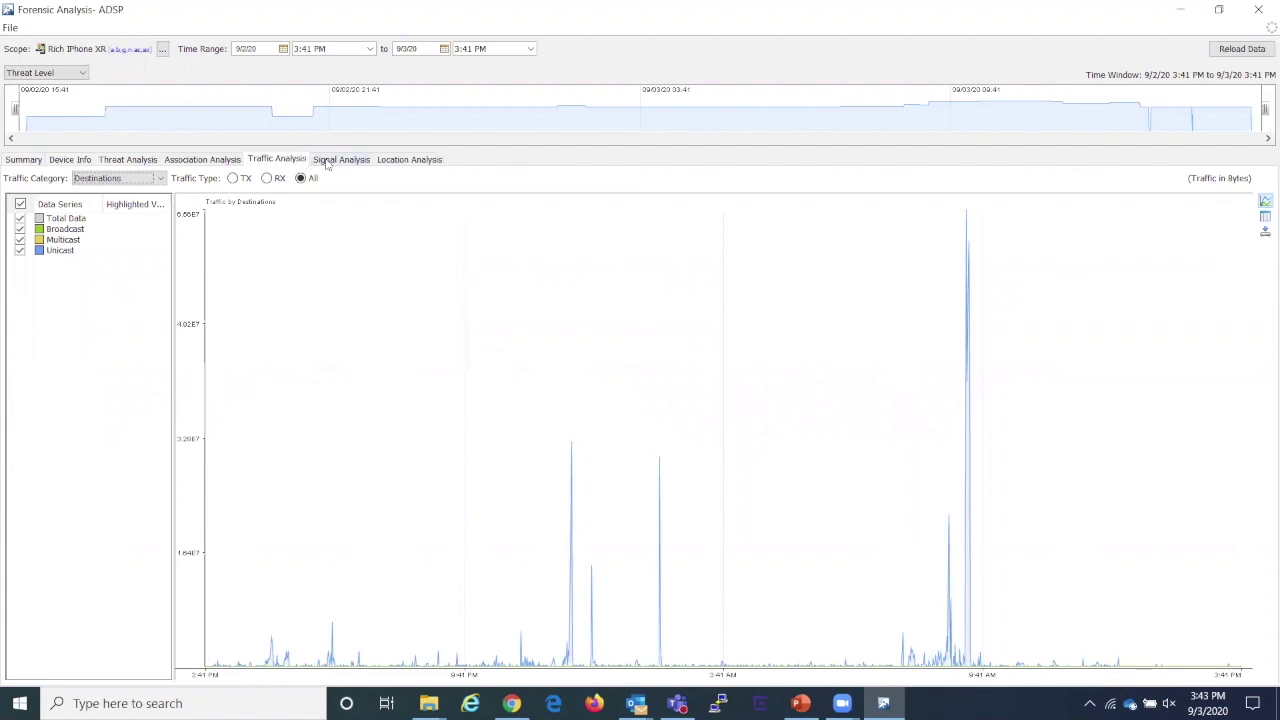
{"action": "left_click", "coordinate": [333, 163]}
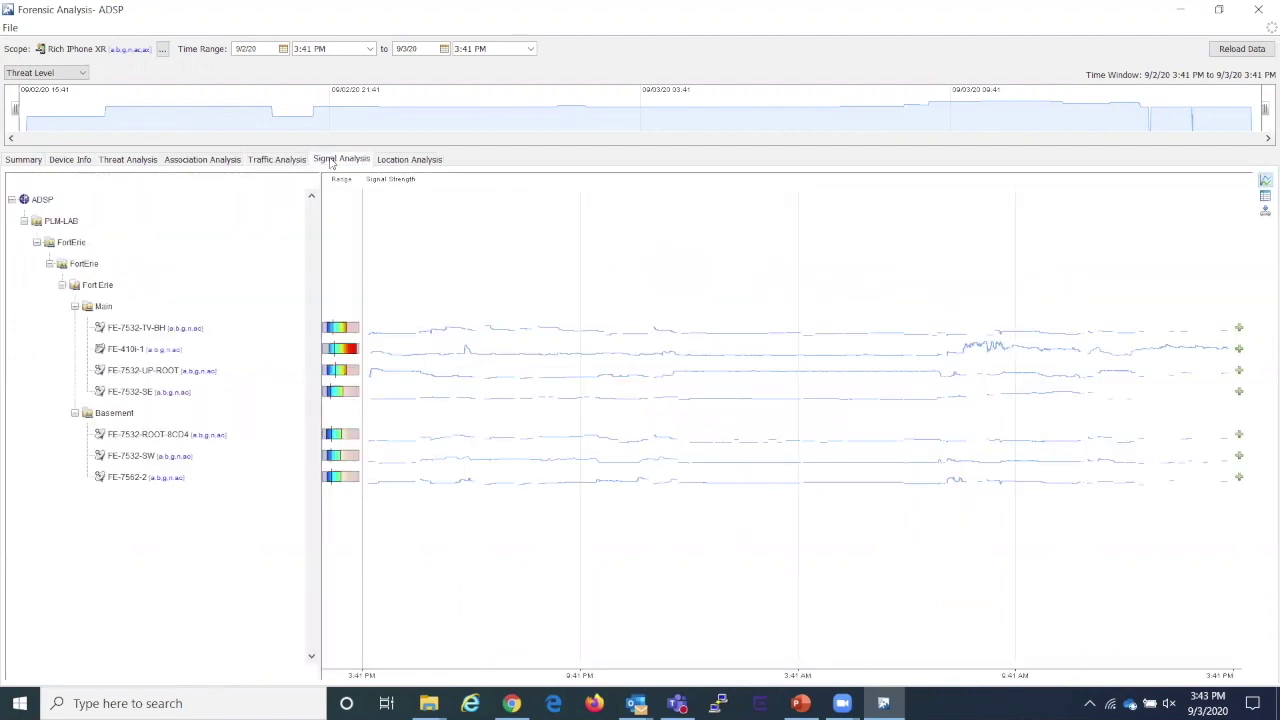
{"action": "left_click", "coordinate": [394, 162]}
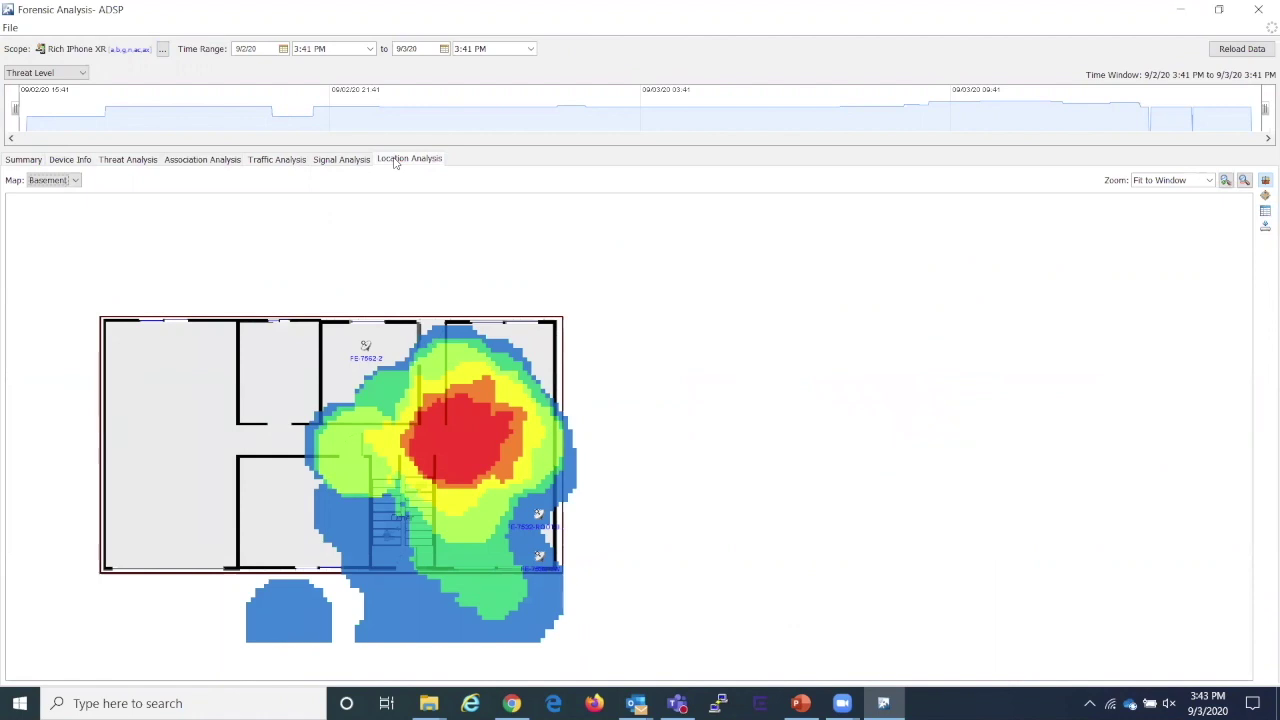
{"action": "left_click", "coordinate": [75, 181]}
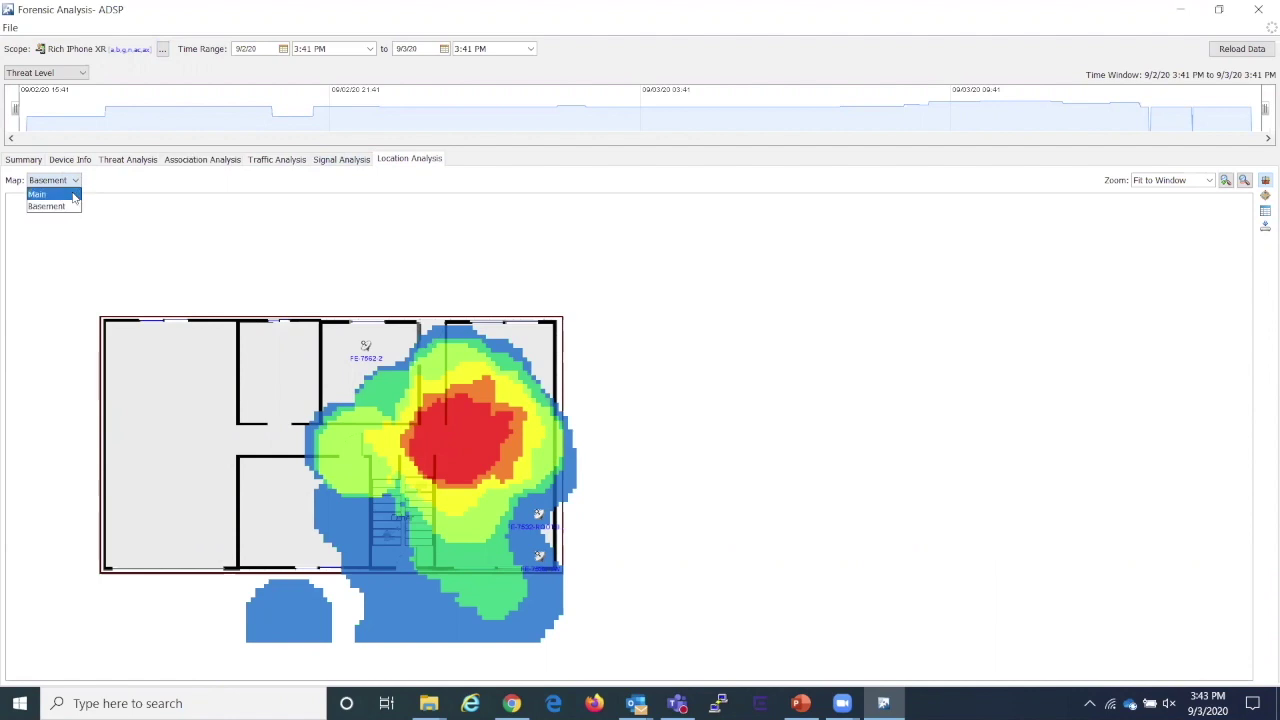
{"action": "left_click", "coordinate": [72, 195]}
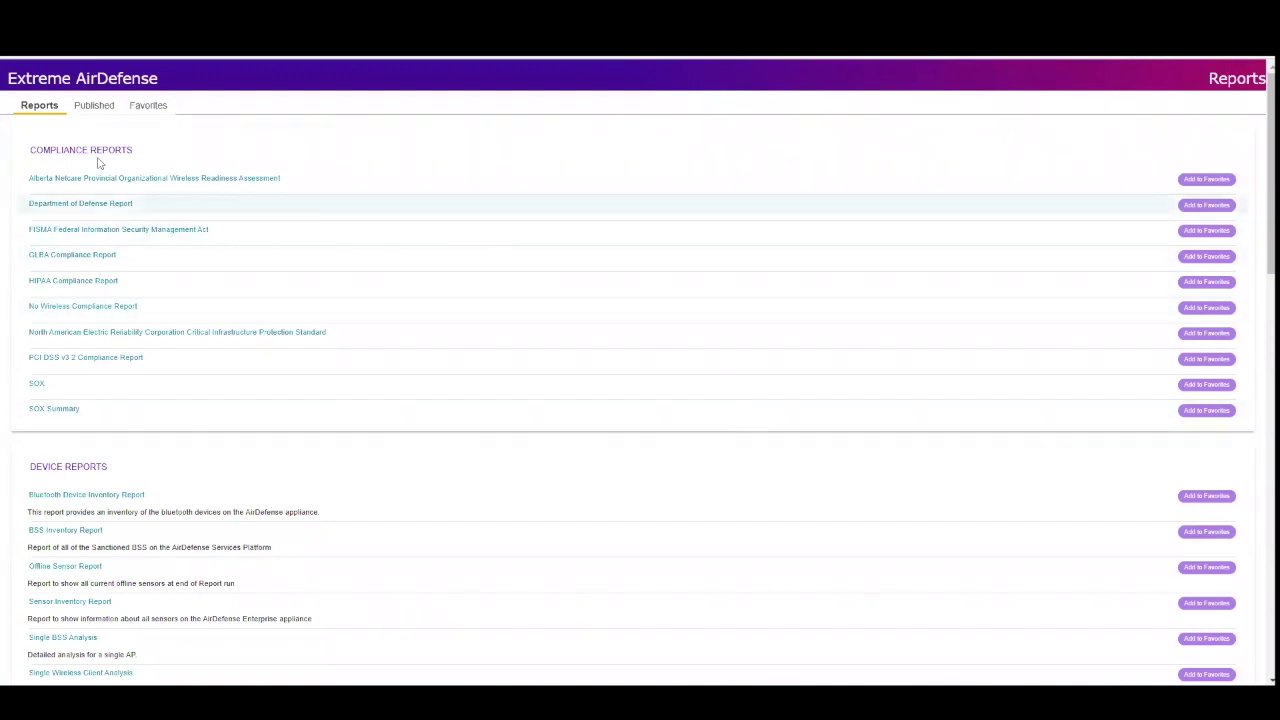
Scroll down the Reports page past the Contact Tracing form to Custom Reports
{"action": "scroll", "coordinate": [90, 388], "scroll_direction": "down", "scroll_amount": 3}
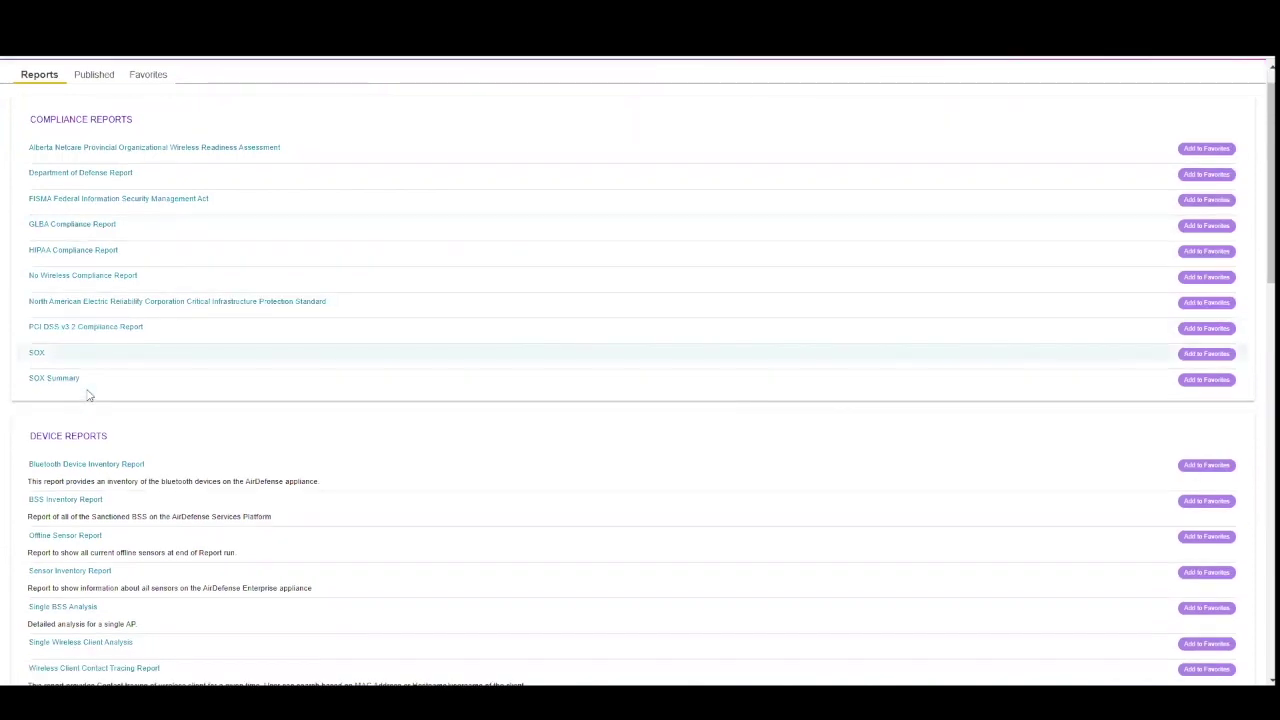
{"action": "scroll", "coordinate": [90, 397], "scroll_direction": "down", "scroll_amount": 3}
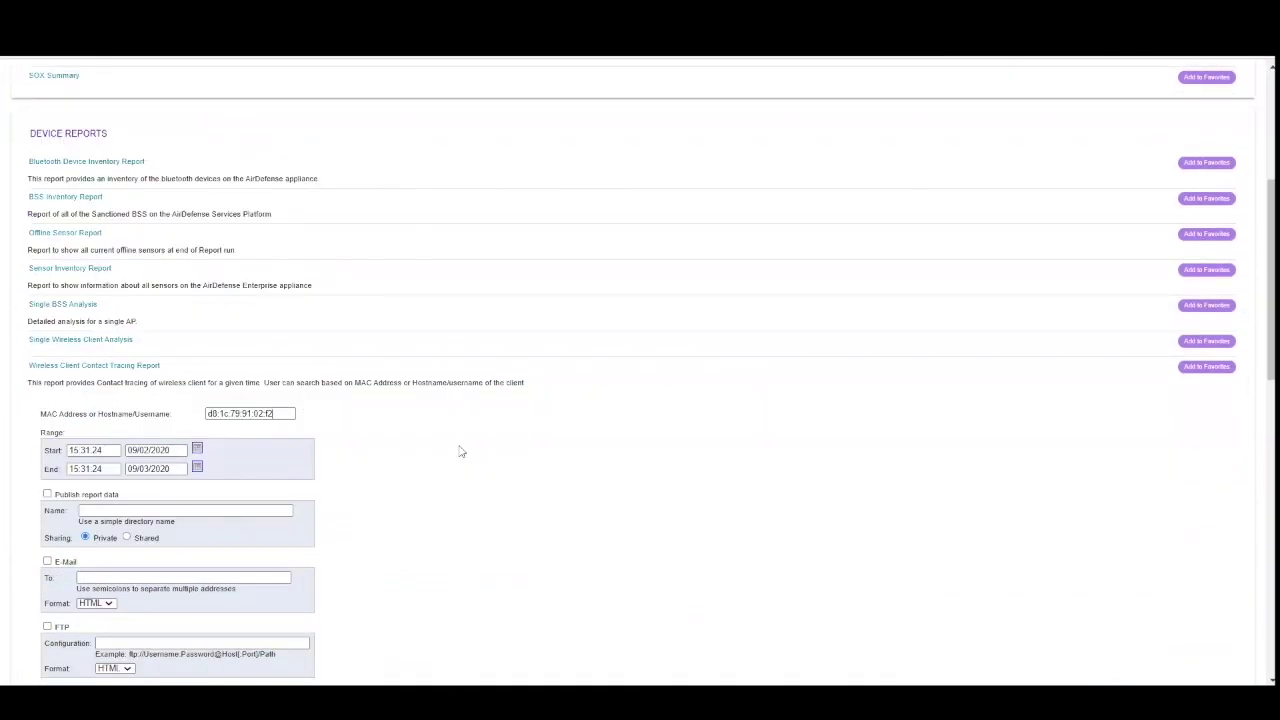
{"action": "scroll", "coordinate": [471, 464], "scroll_direction": "down", "scroll_amount": 9}
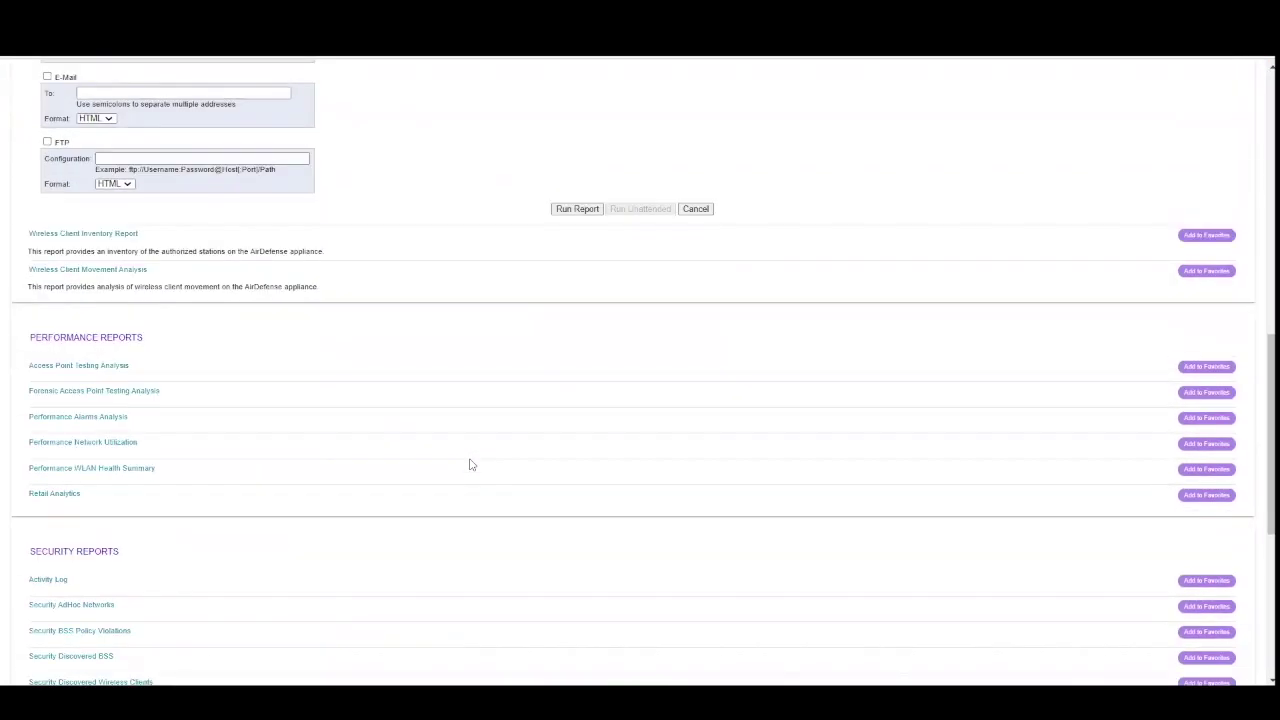
{"action": "scroll", "coordinate": [471, 464], "scroll_direction": "down", "scroll_amount": 8}
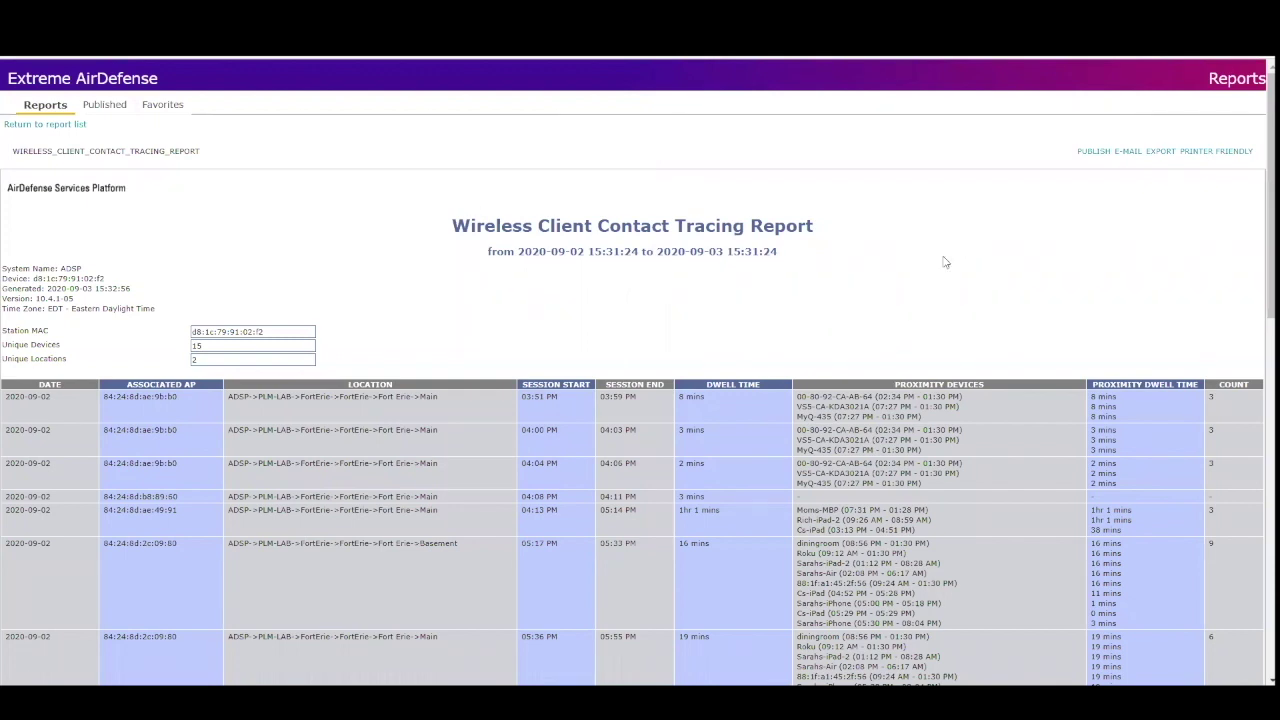
Scroll through the Wireless Client Contact Tracing Report results
{"action": "scroll", "coordinate": [940, 260], "scroll_direction": "down", "scroll_amount": 3}
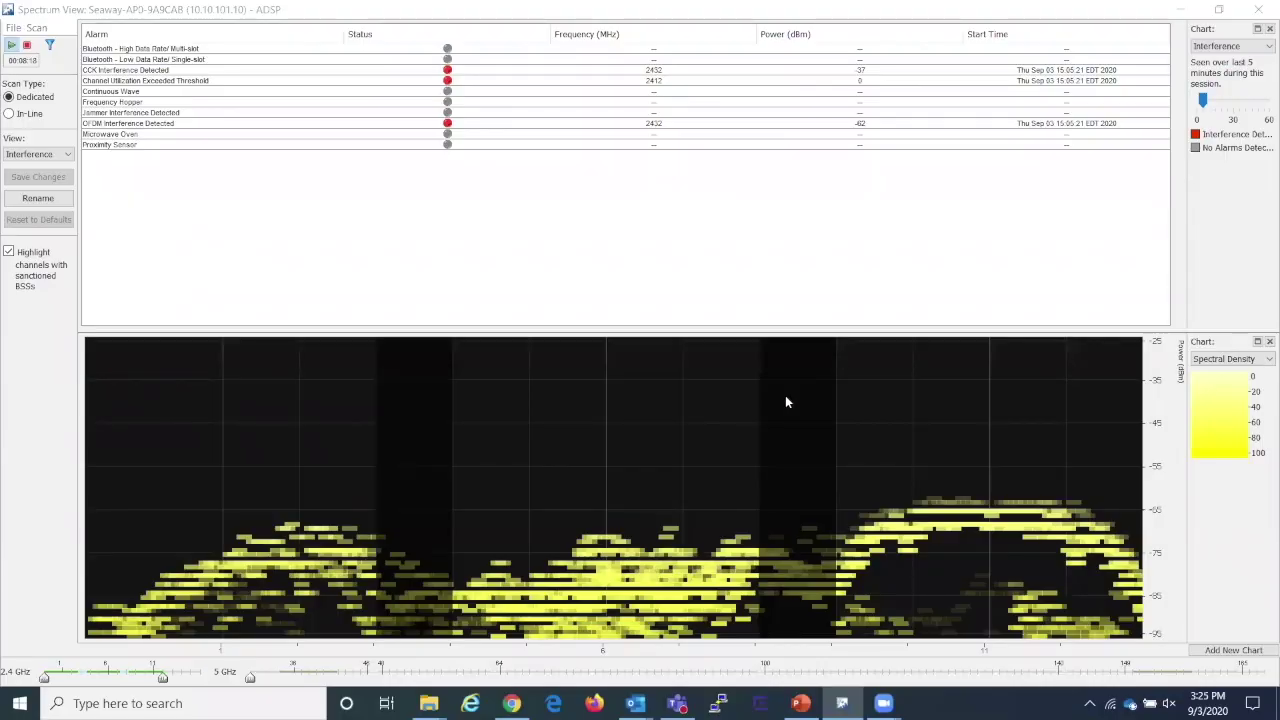
Switch Spectrum View to the Utilization charts, then to the Physical Layer spectrogram
{"action": "left_click", "coordinate": [60, 154]}
{"action": "left_click", "coordinate": [23, 168]}
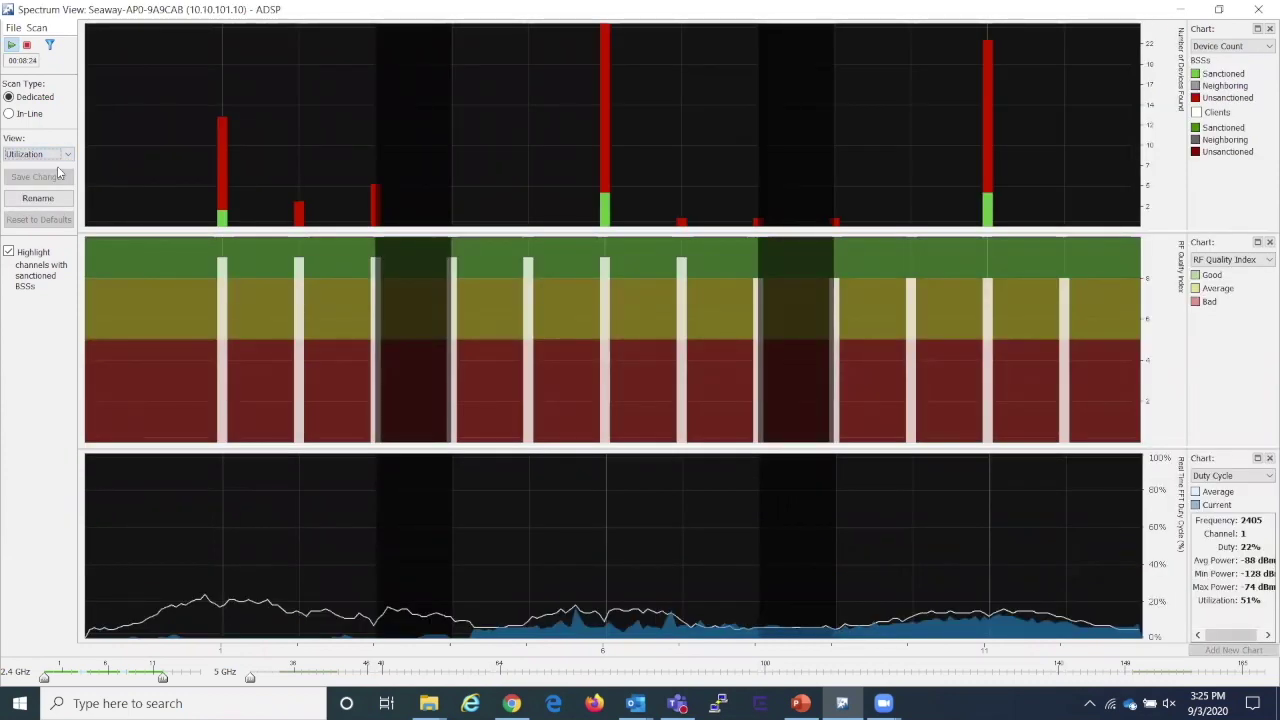
{"action": "left_click", "coordinate": [60, 155]}
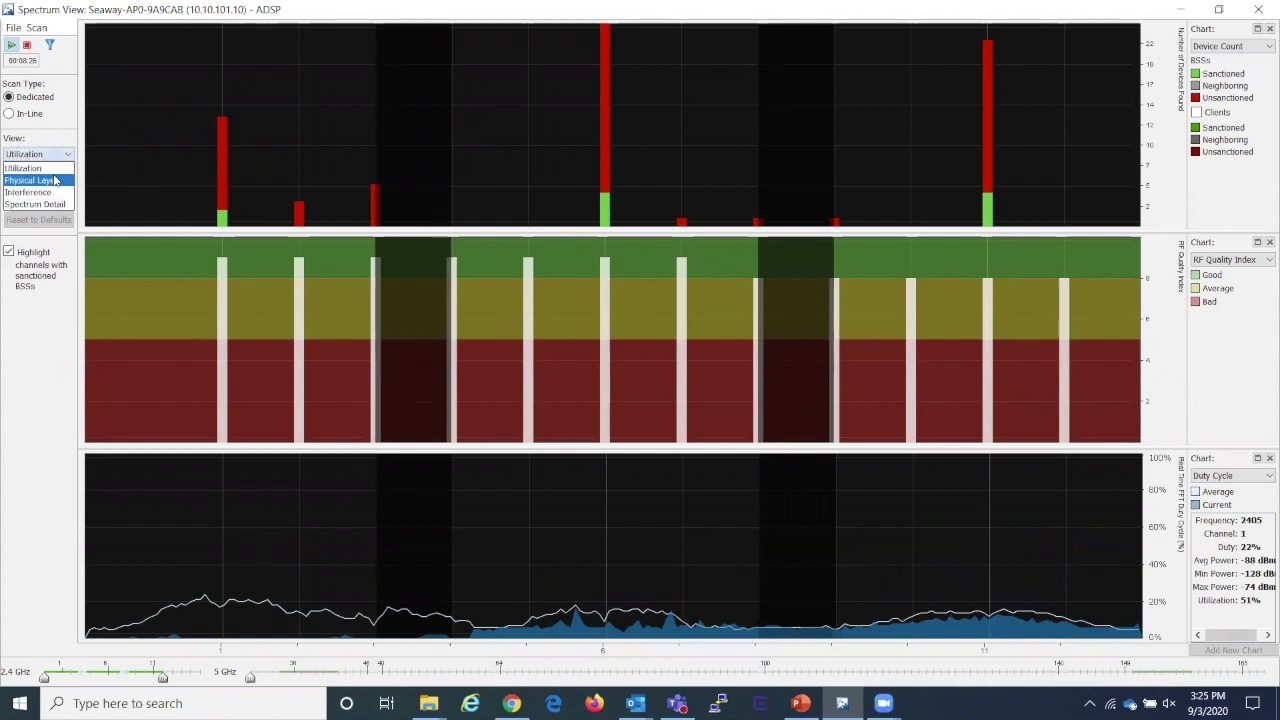
{"action": "left_click", "coordinate": [56, 180]}
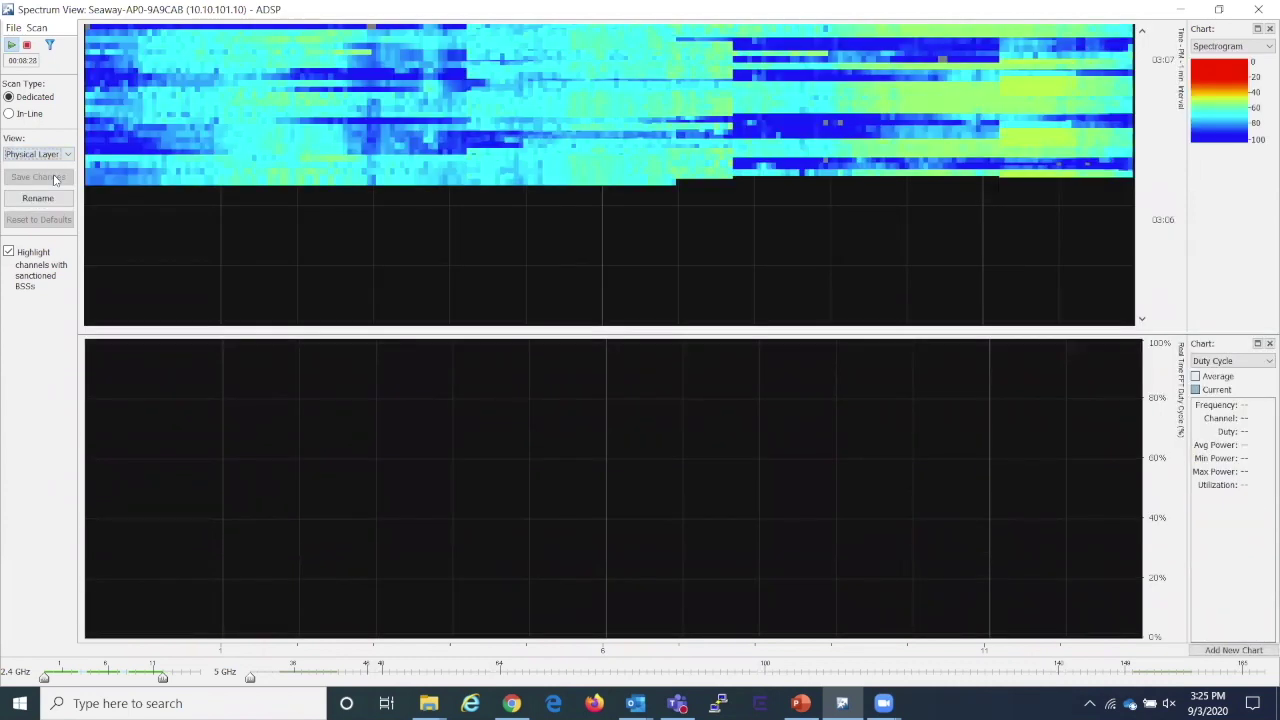